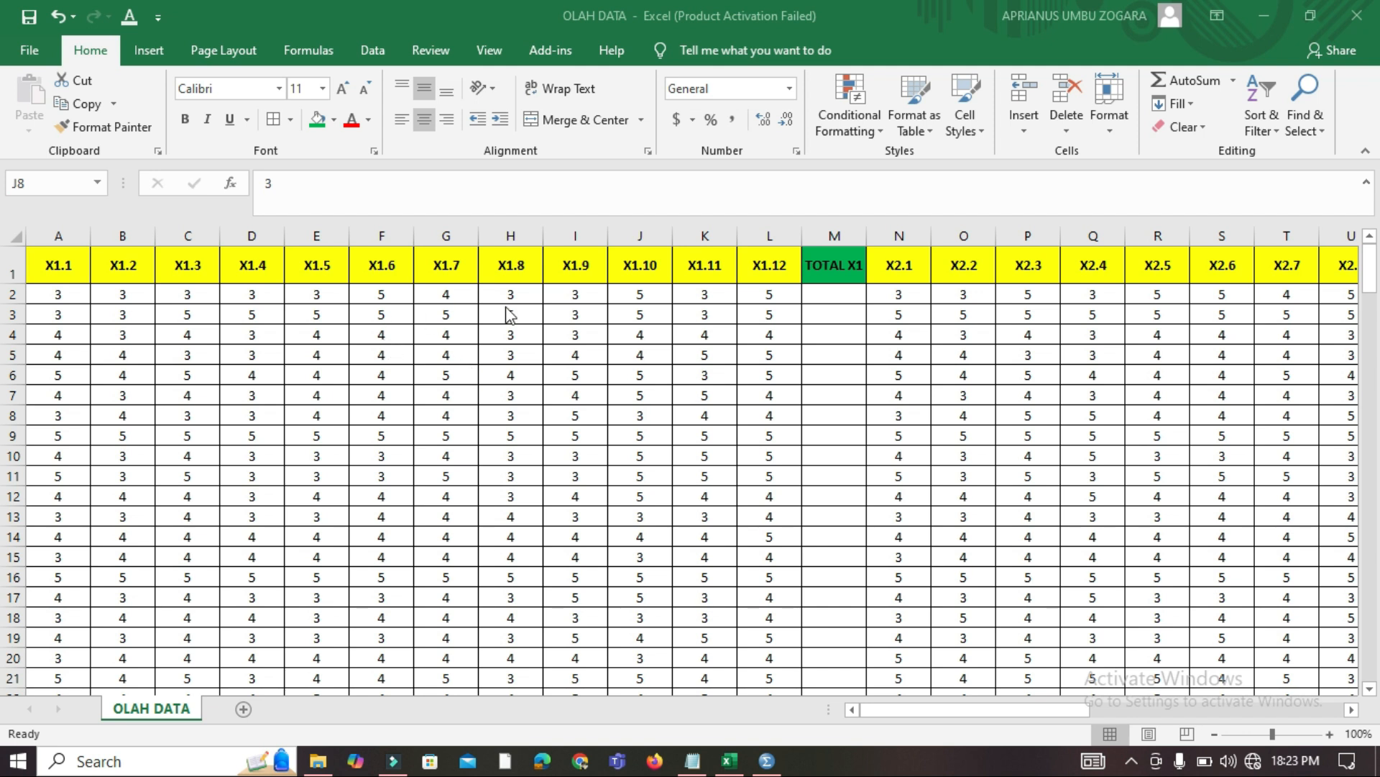
# Switch to Notepad and review the research title, examining the variables X1, X2, M and Y
pyautogui.click(694, 762)
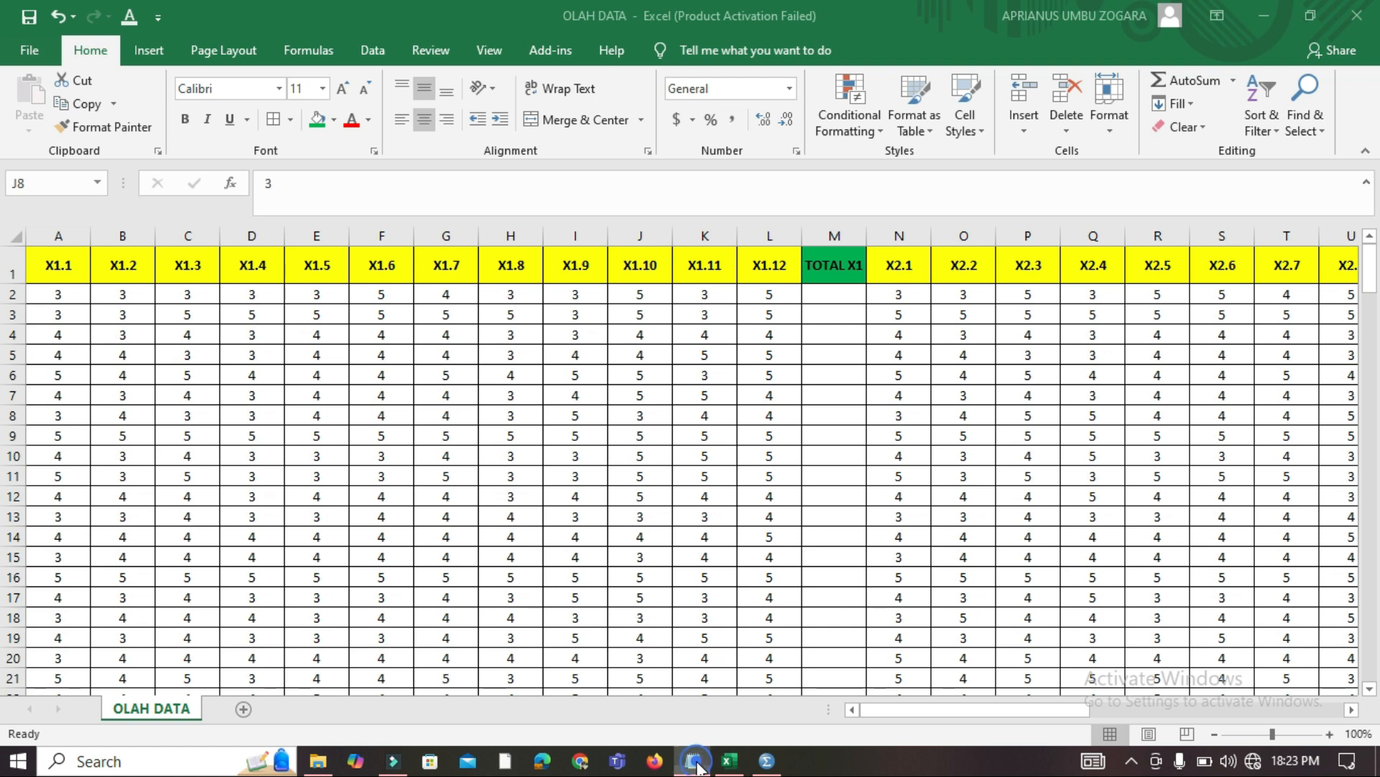
pyautogui.moveTo(11, 67); pyautogui.dragTo(632, 89)
pyautogui.click(209, 96)
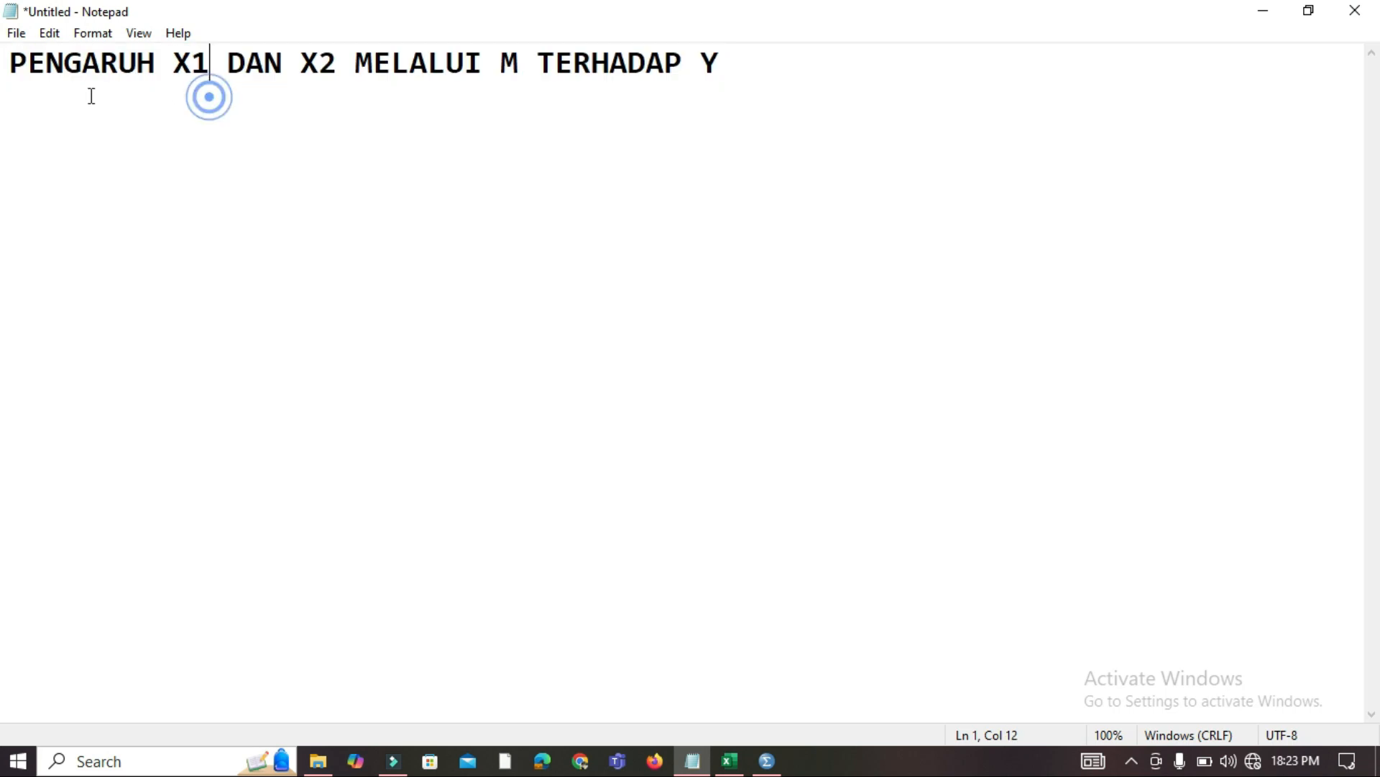
pyautogui.moveTo(10, 65); pyautogui.dragTo(392, 65)
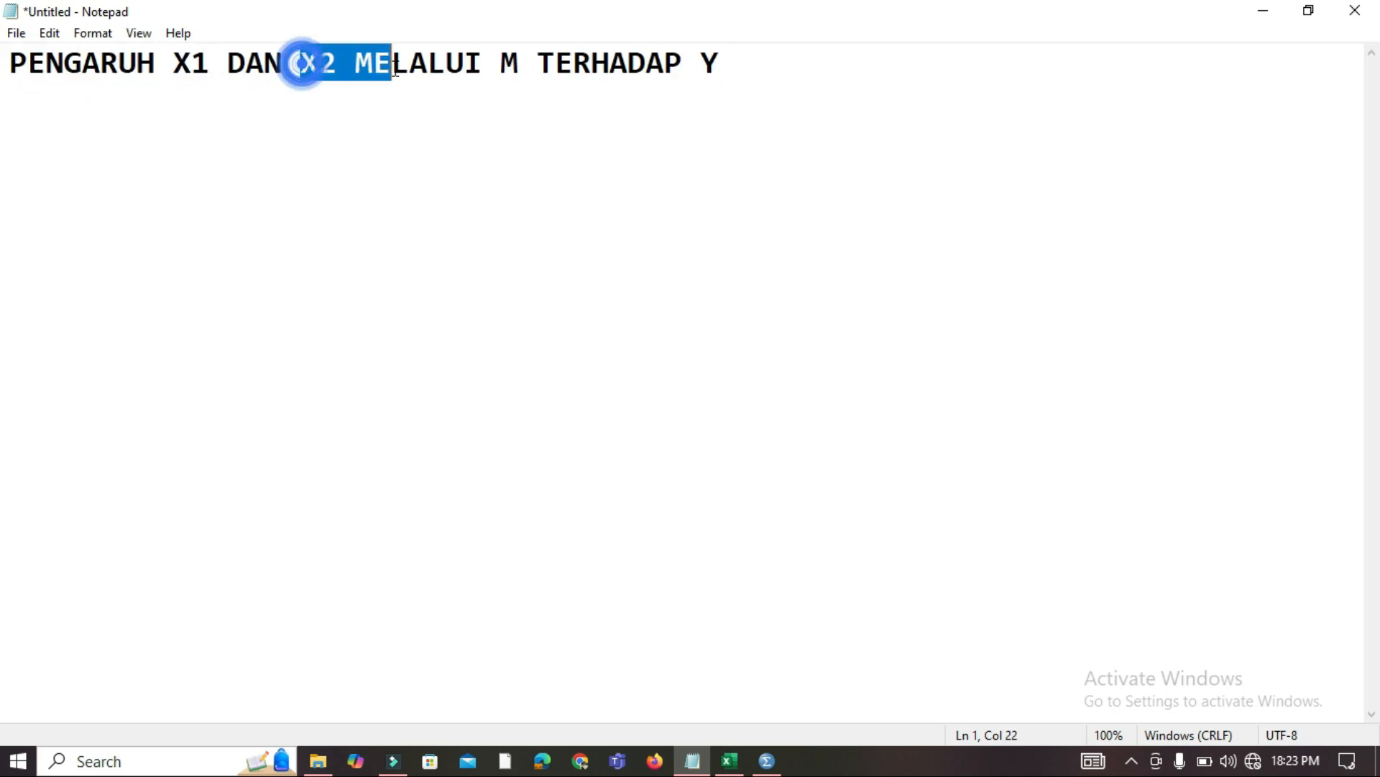
pyautogui.moveTo(493, 66); pyautogui.dragTo(515, 63)
pyautogui.click(520, 64)
pyautogui.doubleClick(194, 70)
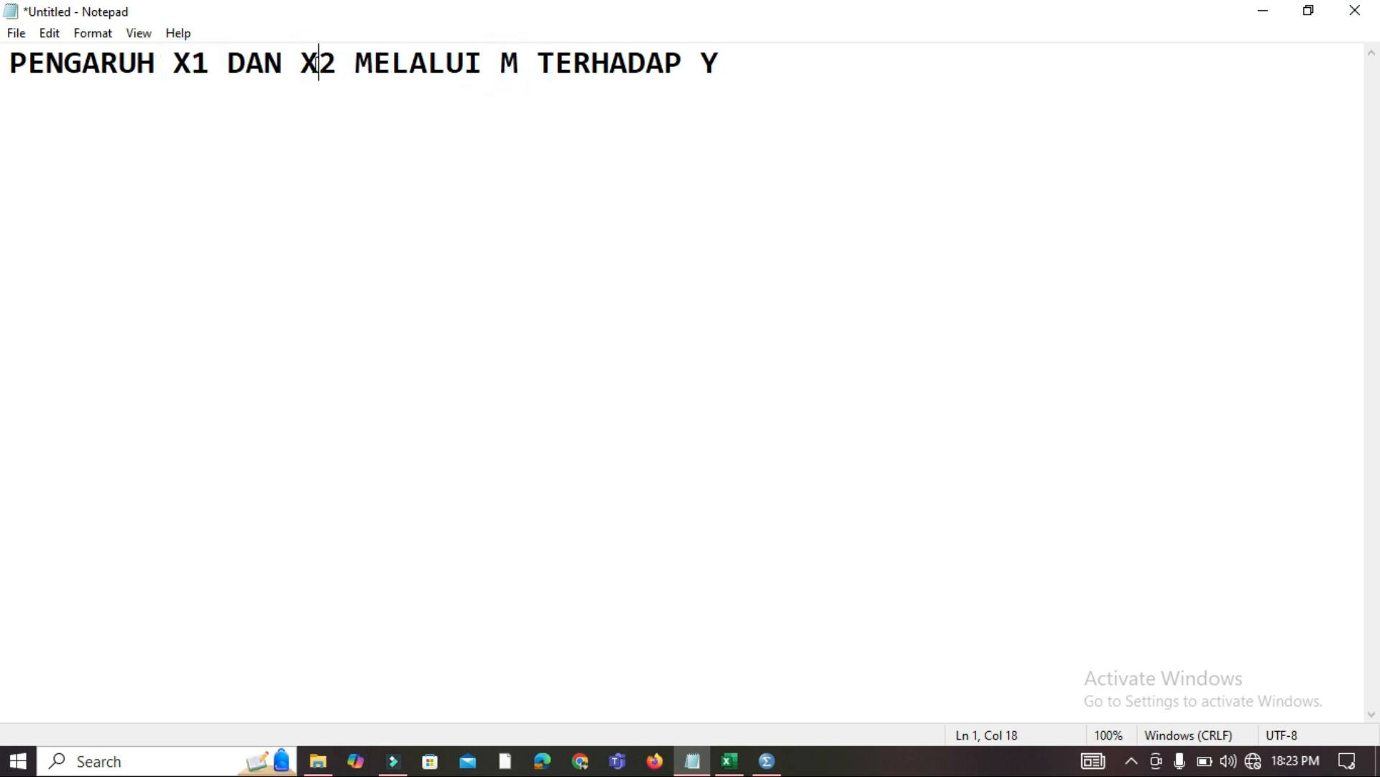
pyautogui.doubleClick(317, 64)
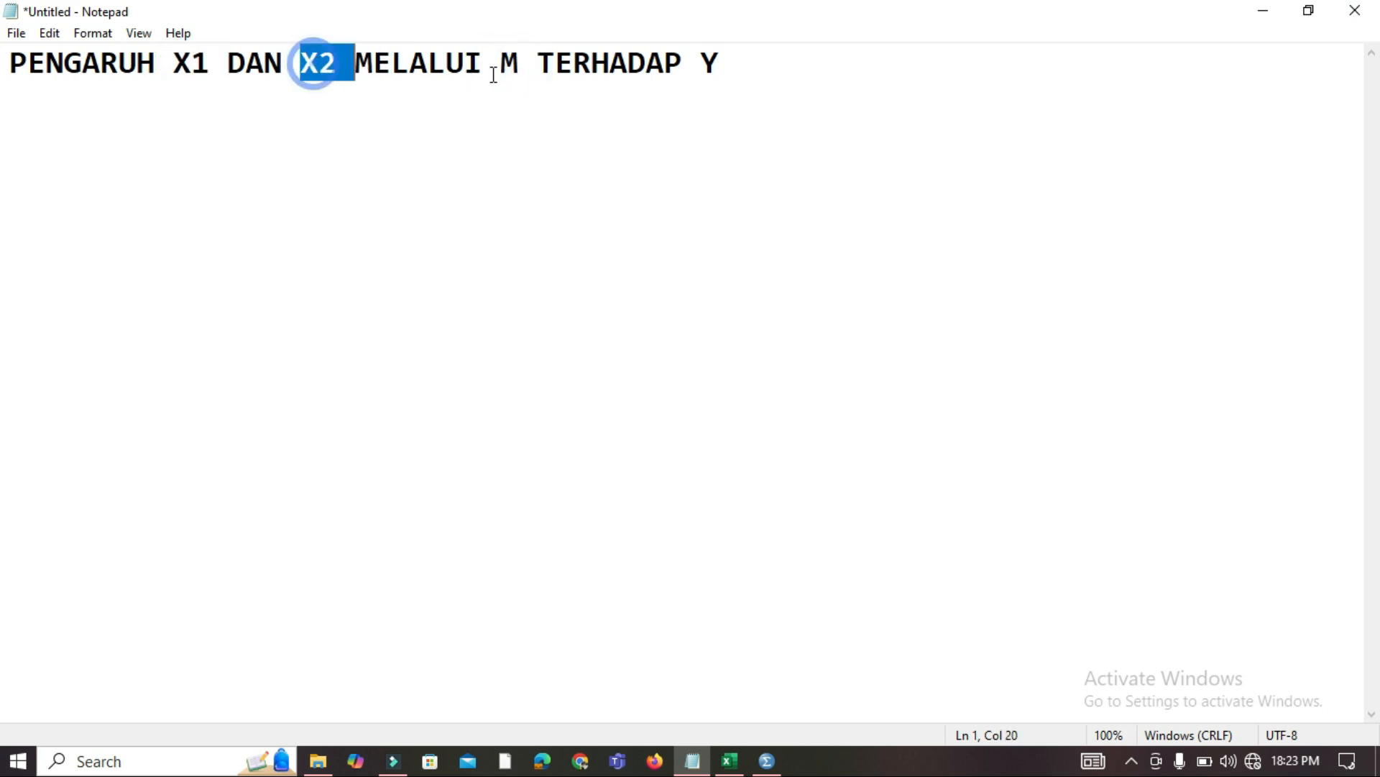
pyautogui.click(727, 66)
pyautogui.doubleClick(731, 66)
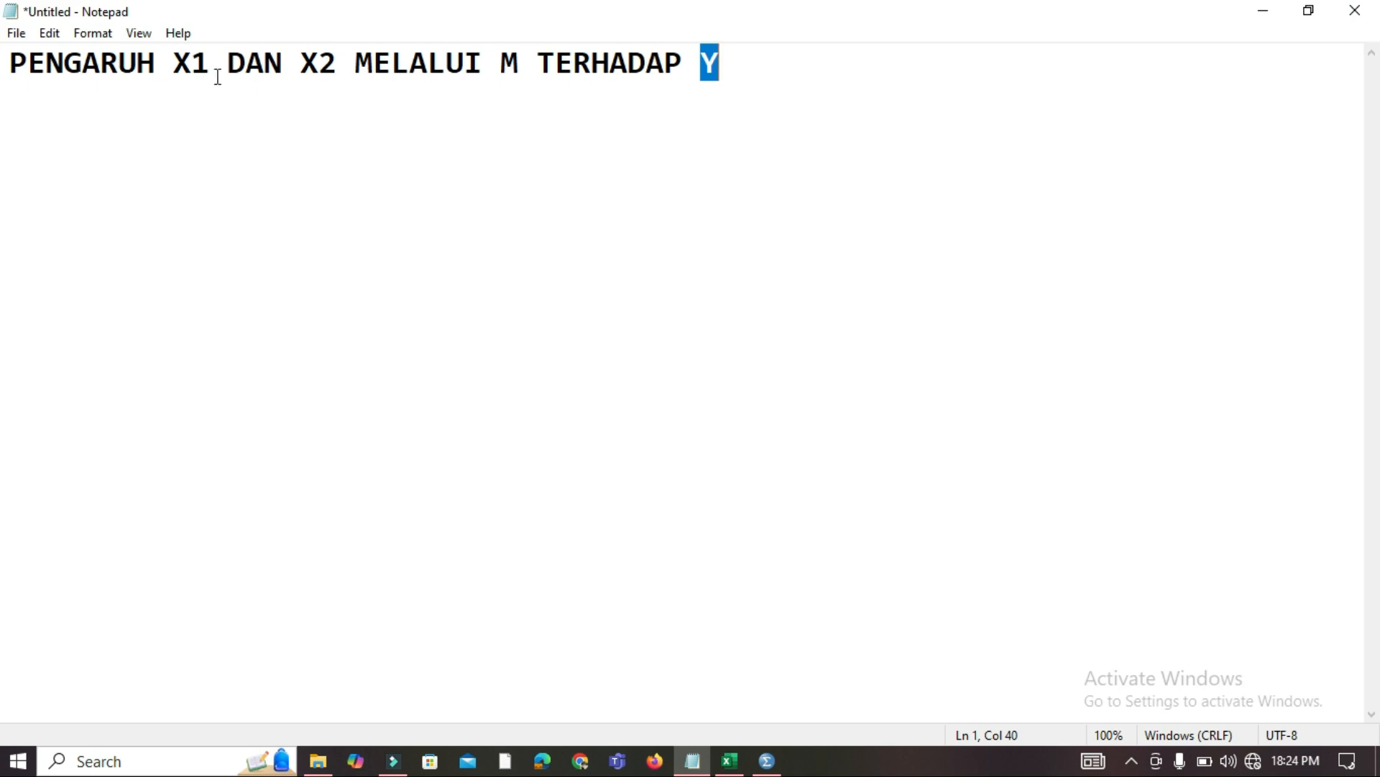
pyautogui.click(721, 68)
pyautogui.moveTo(10, 66); pyautogui.dragTo(783, 93)
pyautogui.click(783, 93)
# Switch back to the OLAH DATA workbook in Excel and examine the respondents' answers from row 2 down to row 30
pyautogui.click(729, 760)
pyautogui.click(471, 375)
pyautogui.click(764, 557)
pyautogui.click(533, 473)
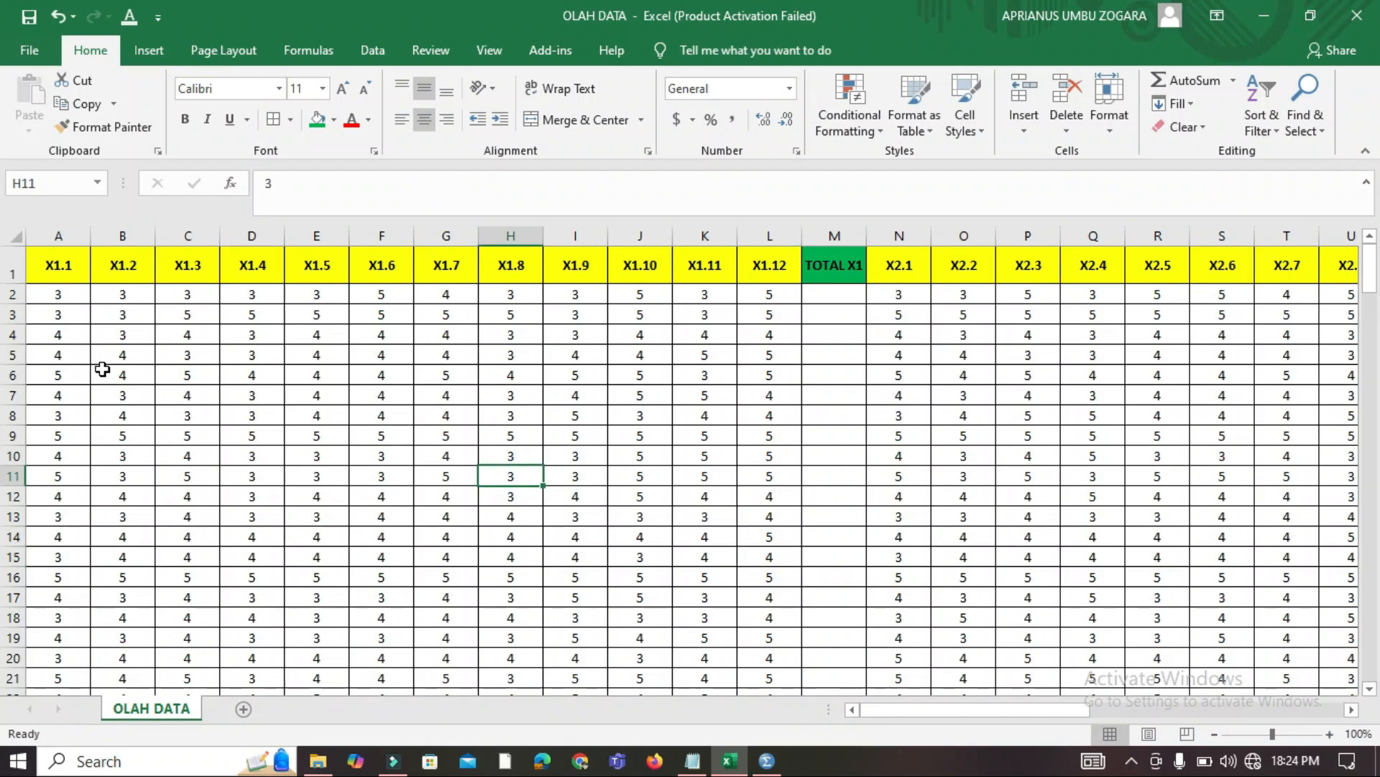
pyautogui.scroll(-3, 209, 438)
pyautogui.click(207, 439)
pyautogui.scroll(-5, 200, 429)
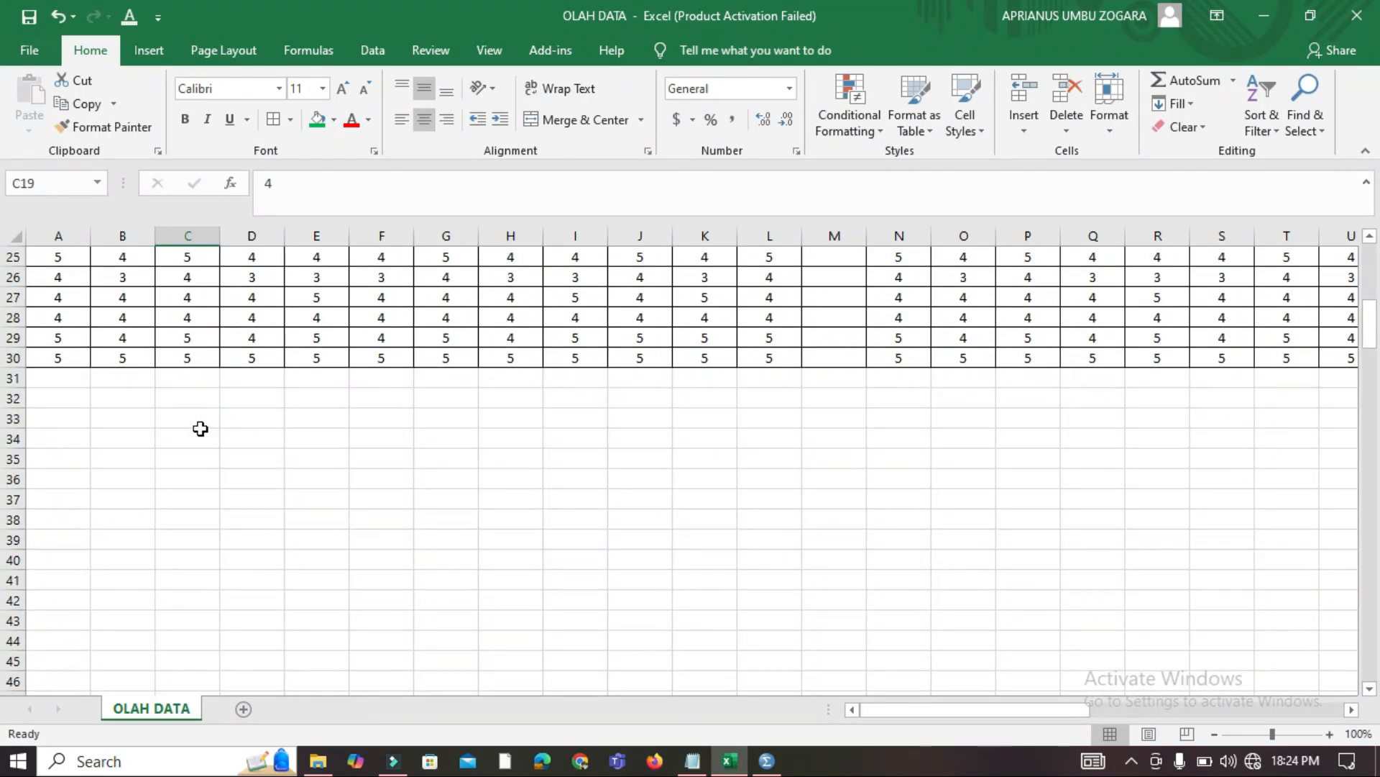
pyautogui.scroll(8, 200, 429)
pyautogui.scroll(-4, 187, 424)
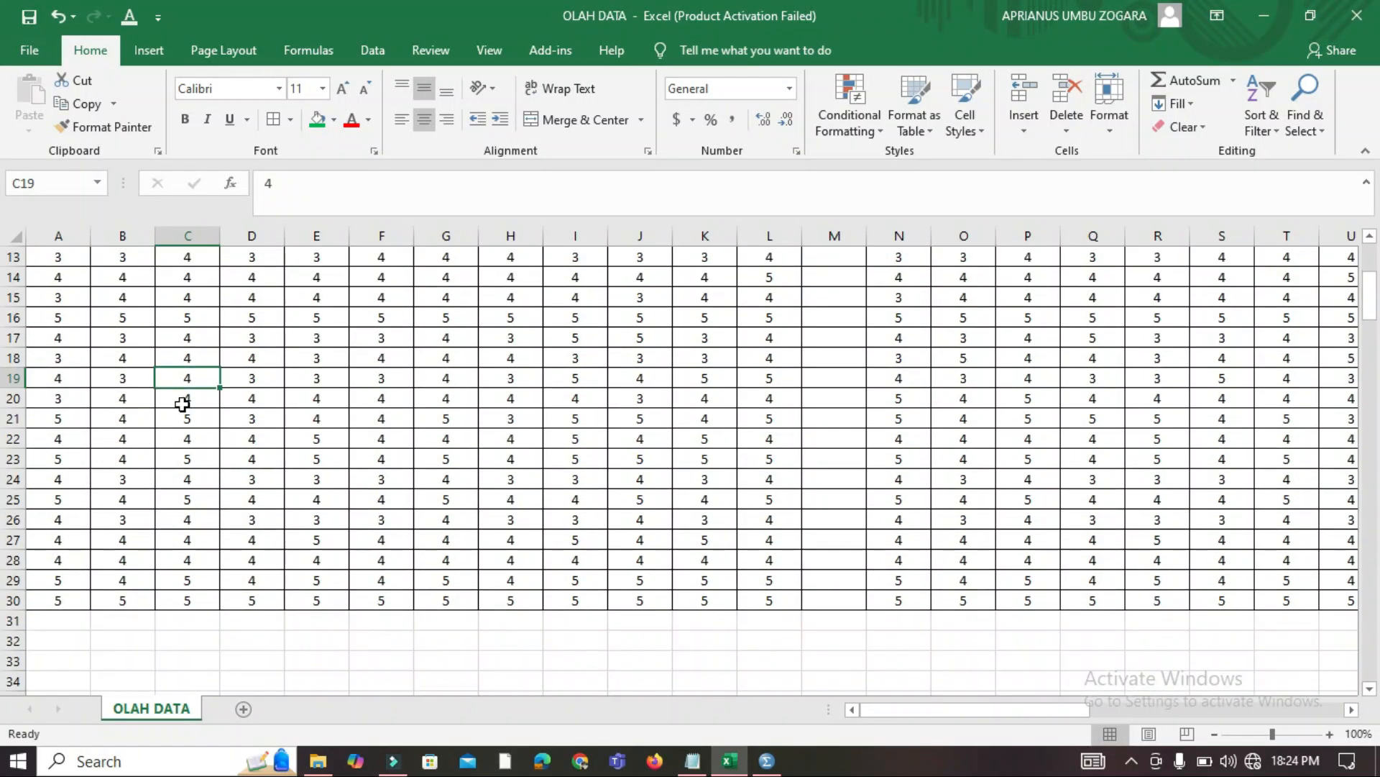
pyautogui.click(39, 600)
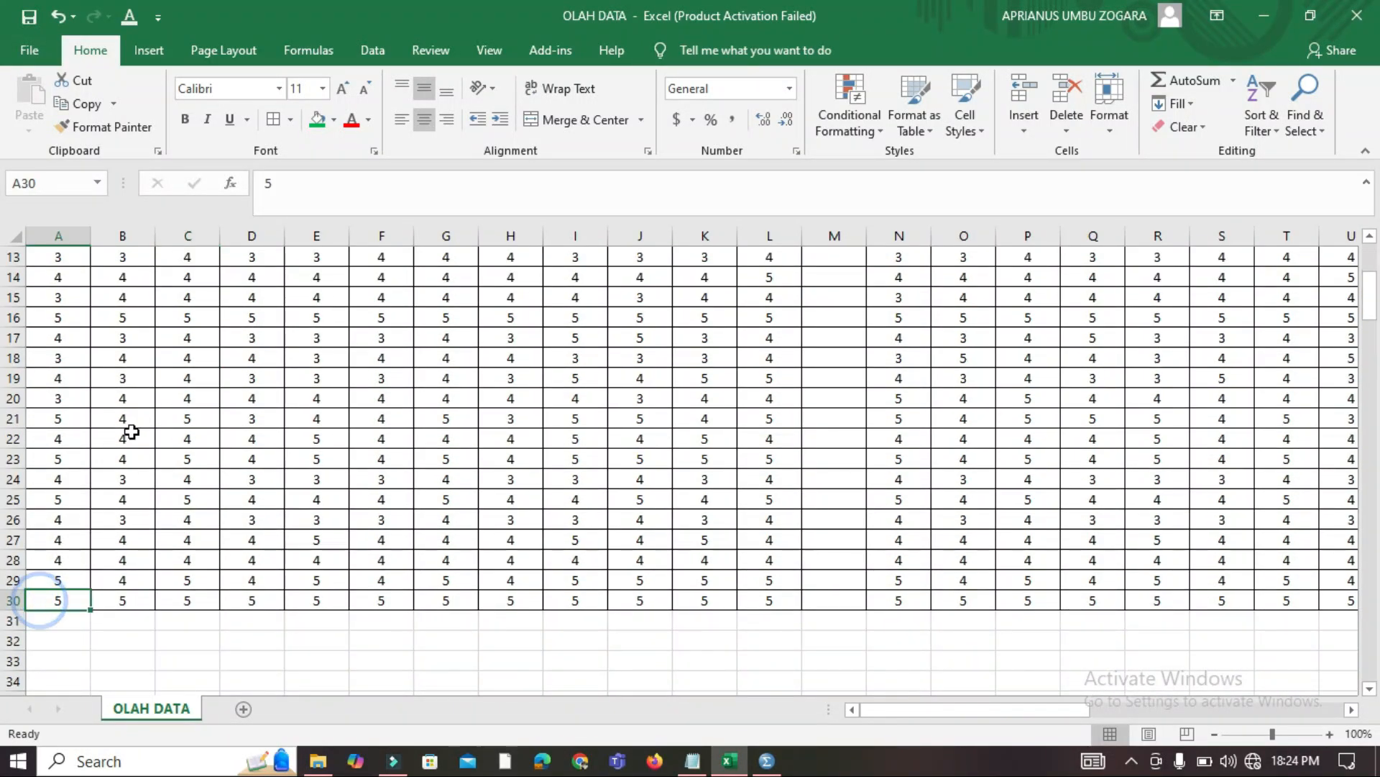
pyautogui.scroll(4, 139, 426)
pyautogui.click(61, 332)
pyautogui.click(186, 332)
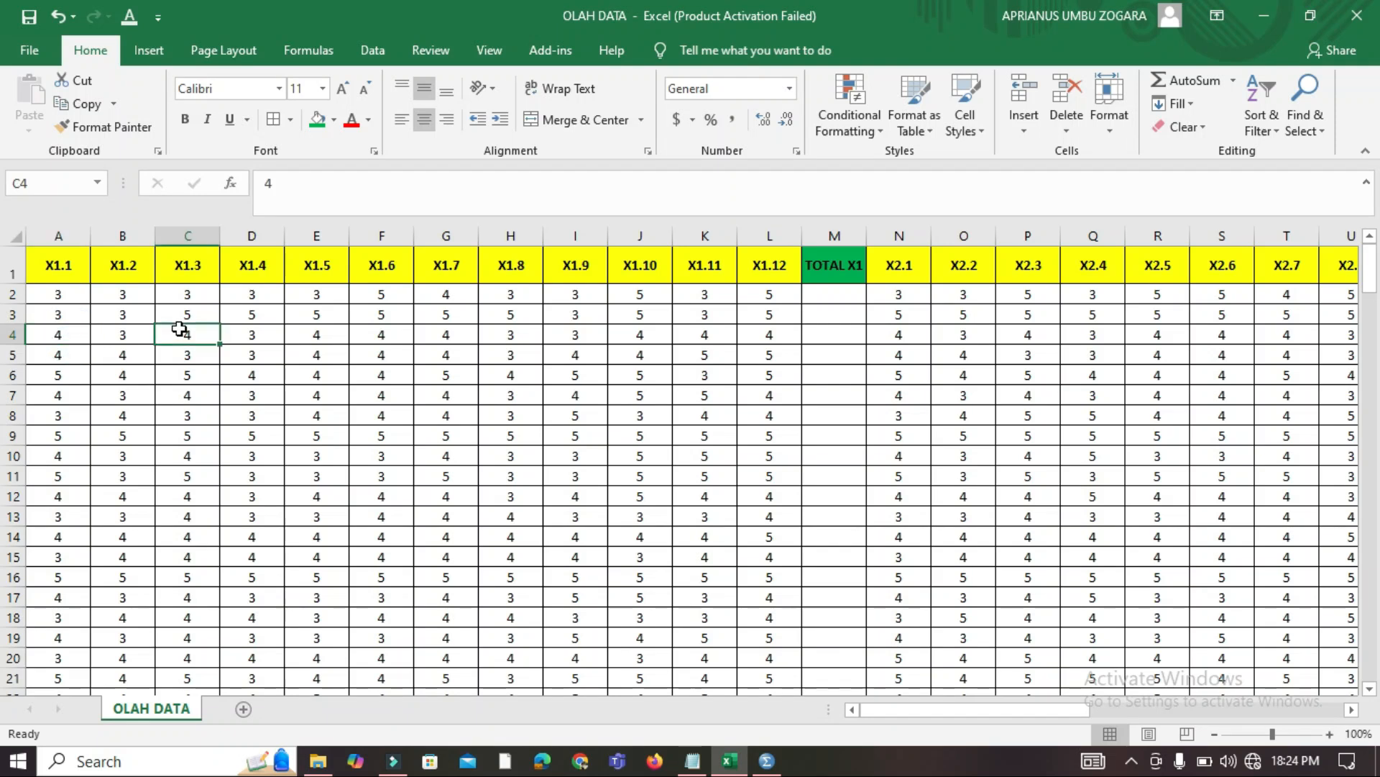
pyautogui.click(839, 352)
pyautogui.click(768, 351)
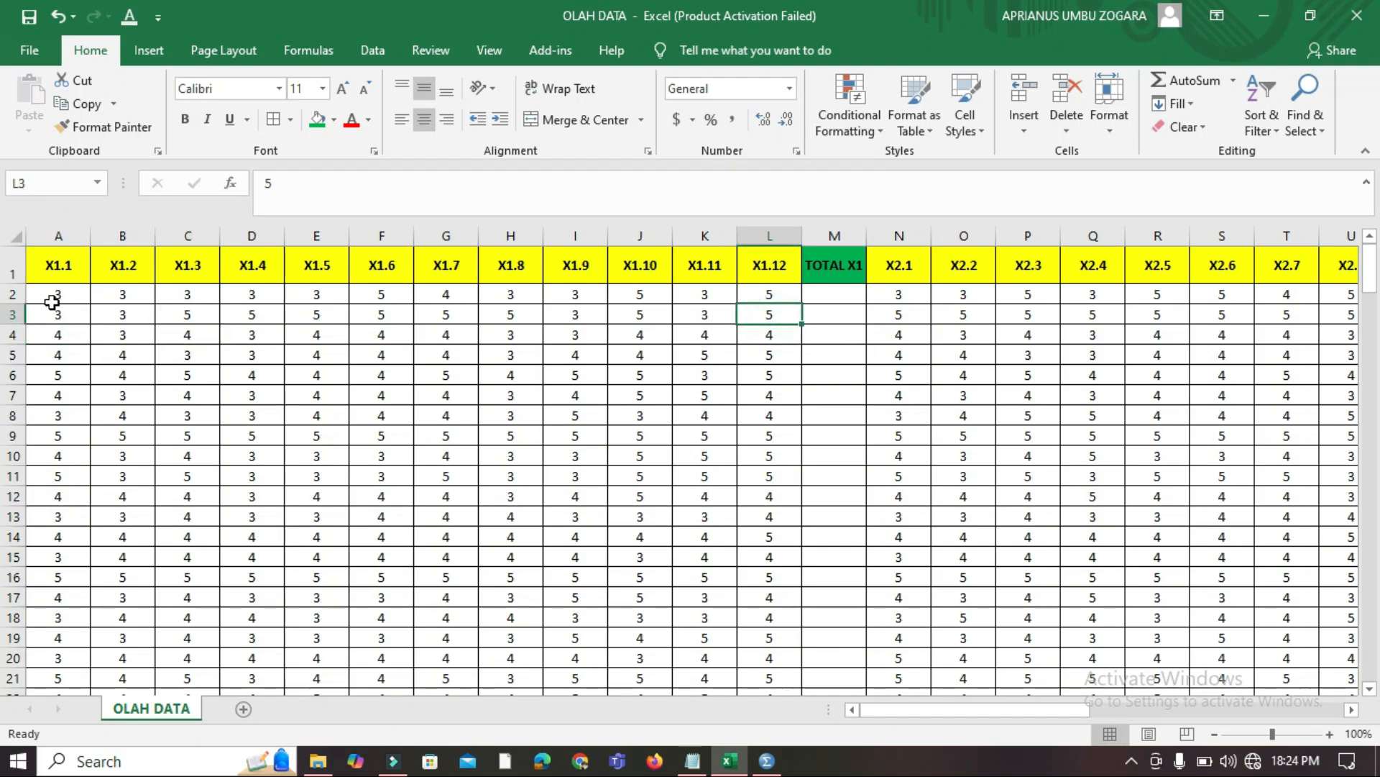
# Examine the item headers in row 1 from X1.1 through Y.1 and the first respondent's X1 answers in A2:L2
pyautogui.click(66, 267)
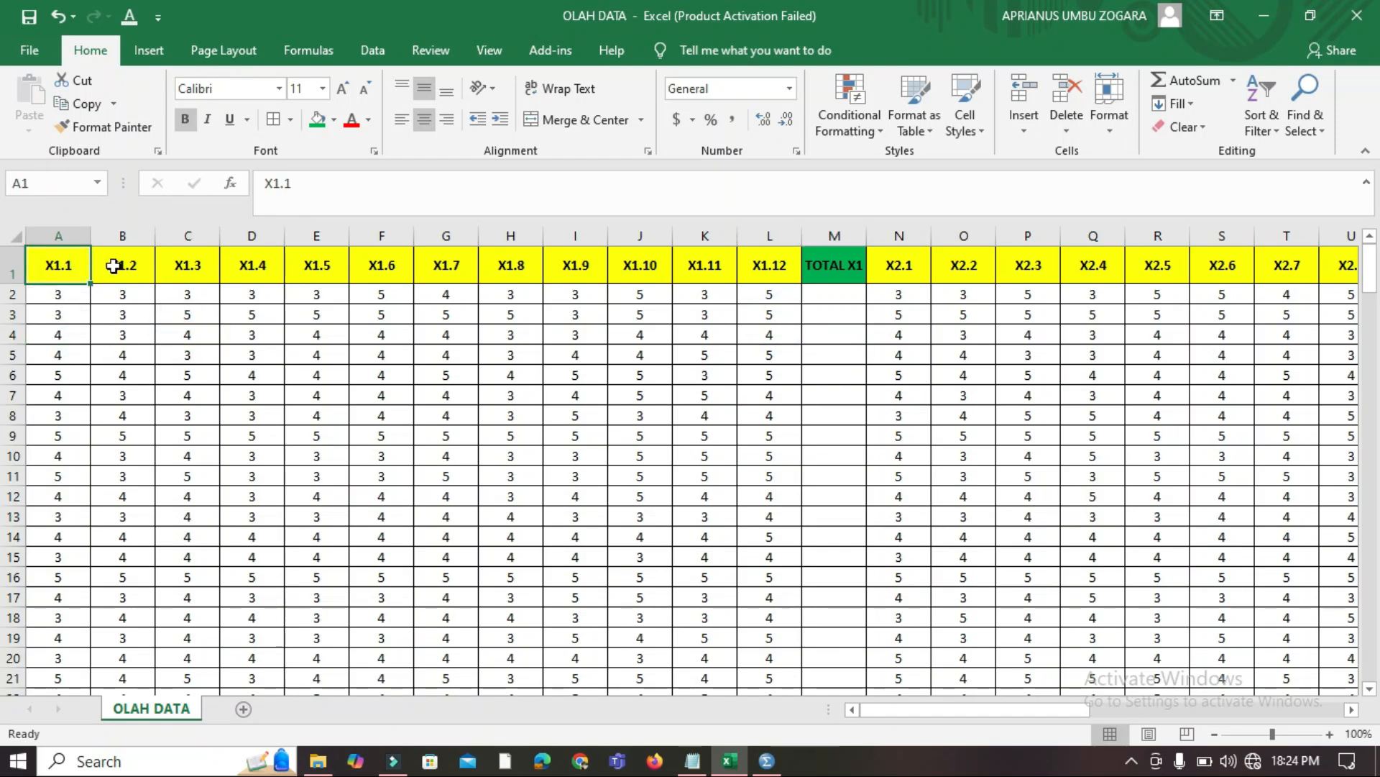
pyautogui.click(917, 266)
pyautogui.moveTo(990, 710)
pyautogui.mouseDown()
pyautogui.moveTo(1205, 719)
pyautogui.moveTo(964, 711)
pyautogui.mouseUp()
pyautogui.click(963, 266)
pyautogui.click(1007, 270)
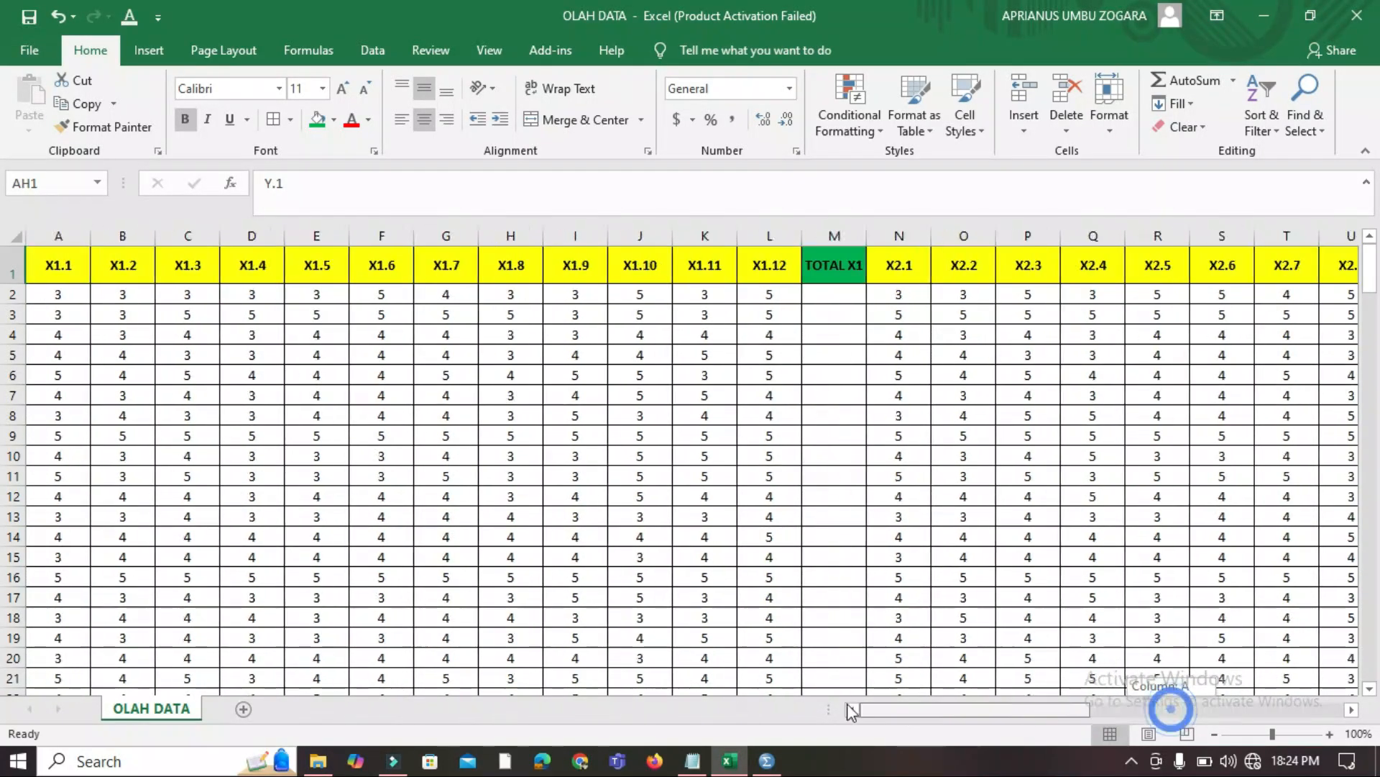
pyautogui.click(55, 275)
pyautogui.click(125, 270)
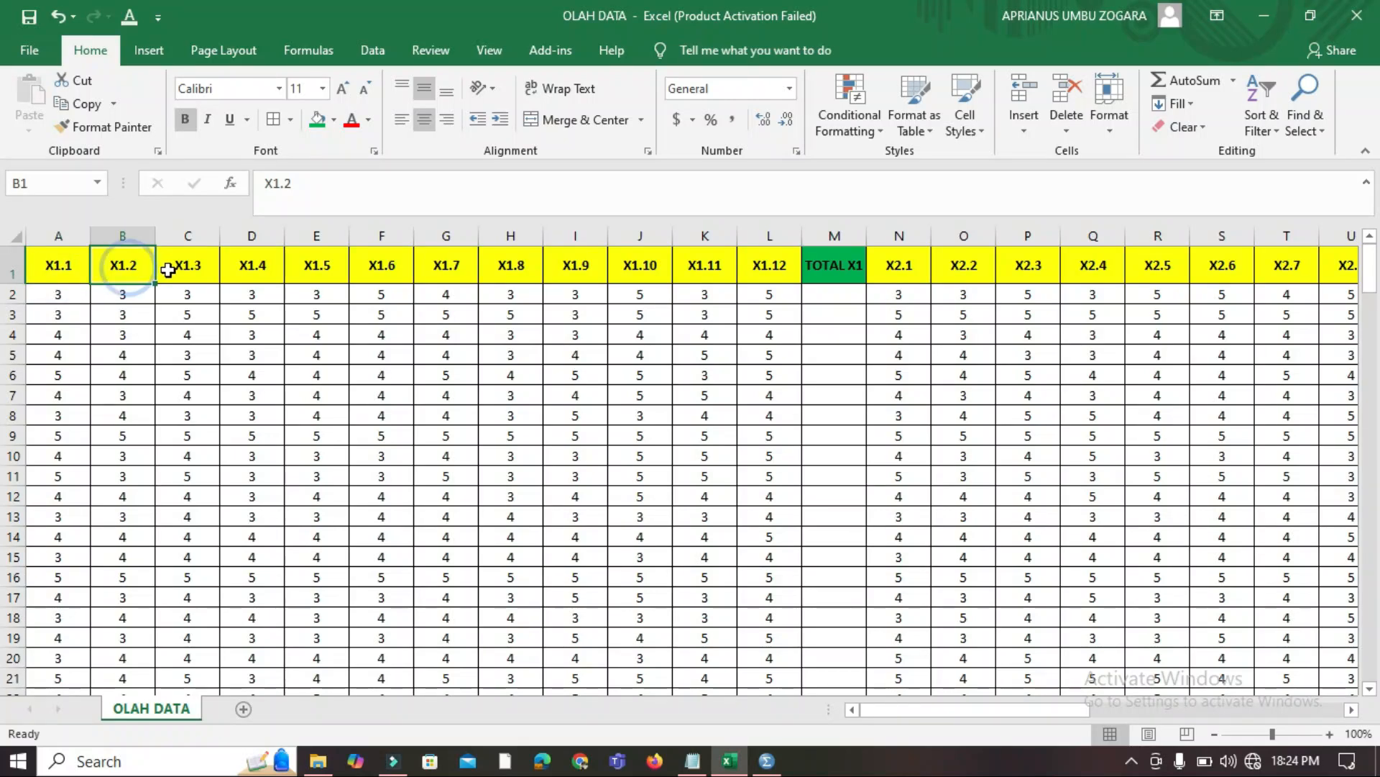
pyautogui.click(169, 270)
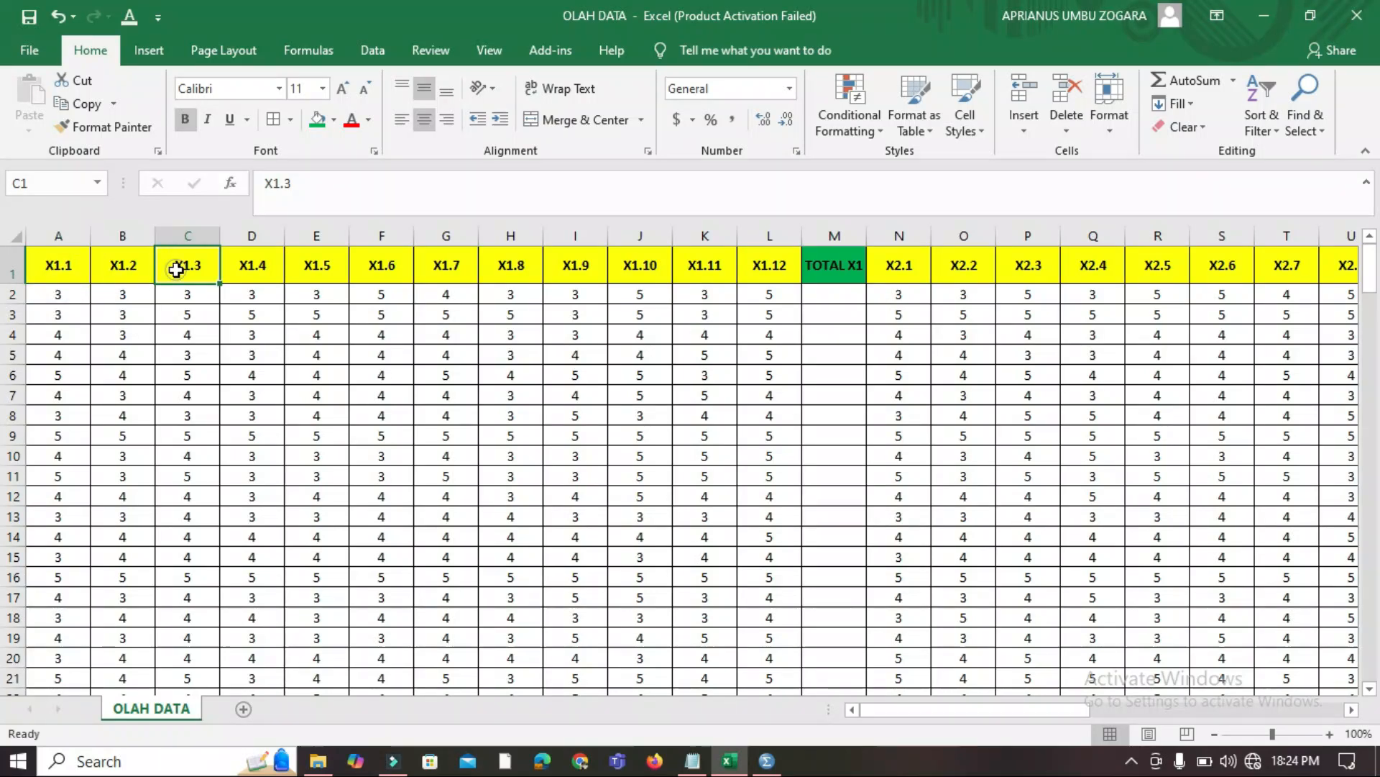
pyautogui.click(65, 268)
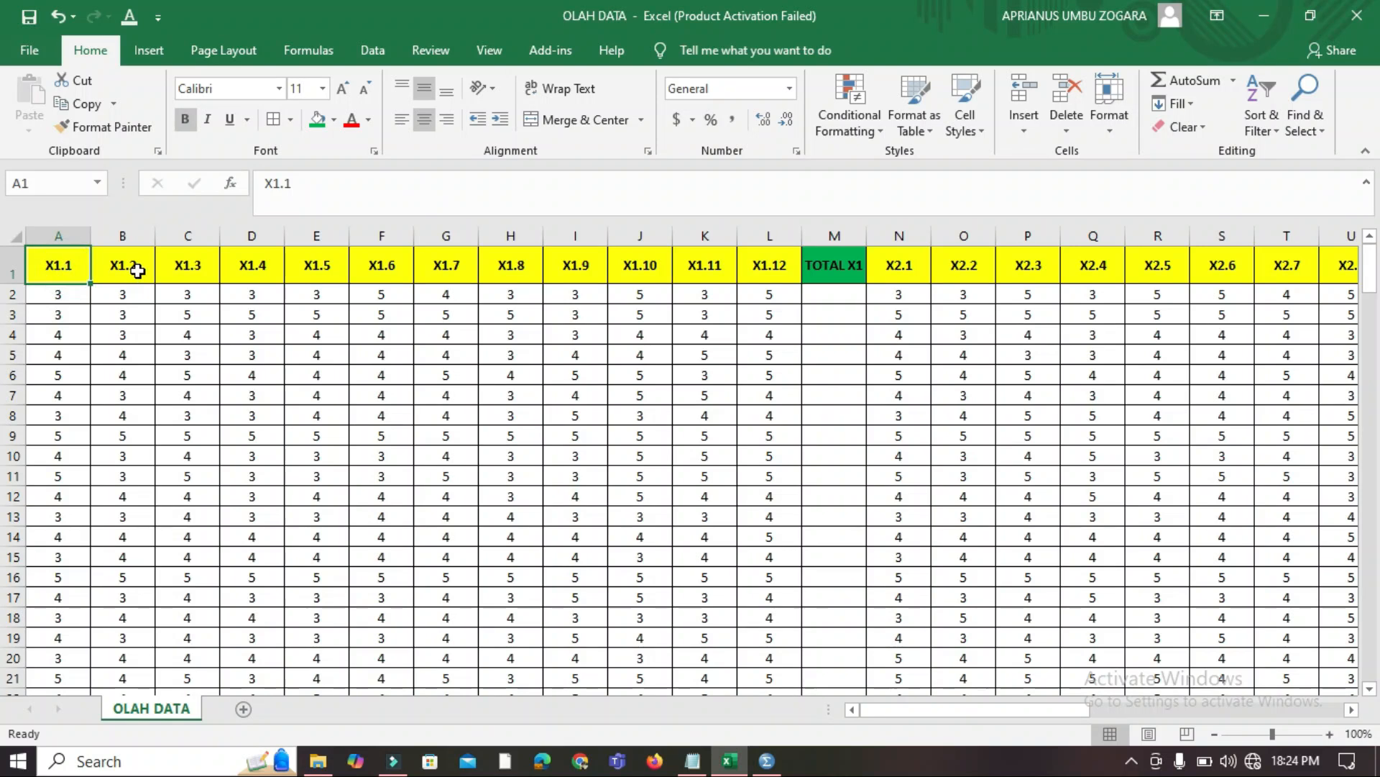
pyautogui.click(134, 268)
pyautogui.click(189, 265)
pyautogui.doubleClick(189, 265)
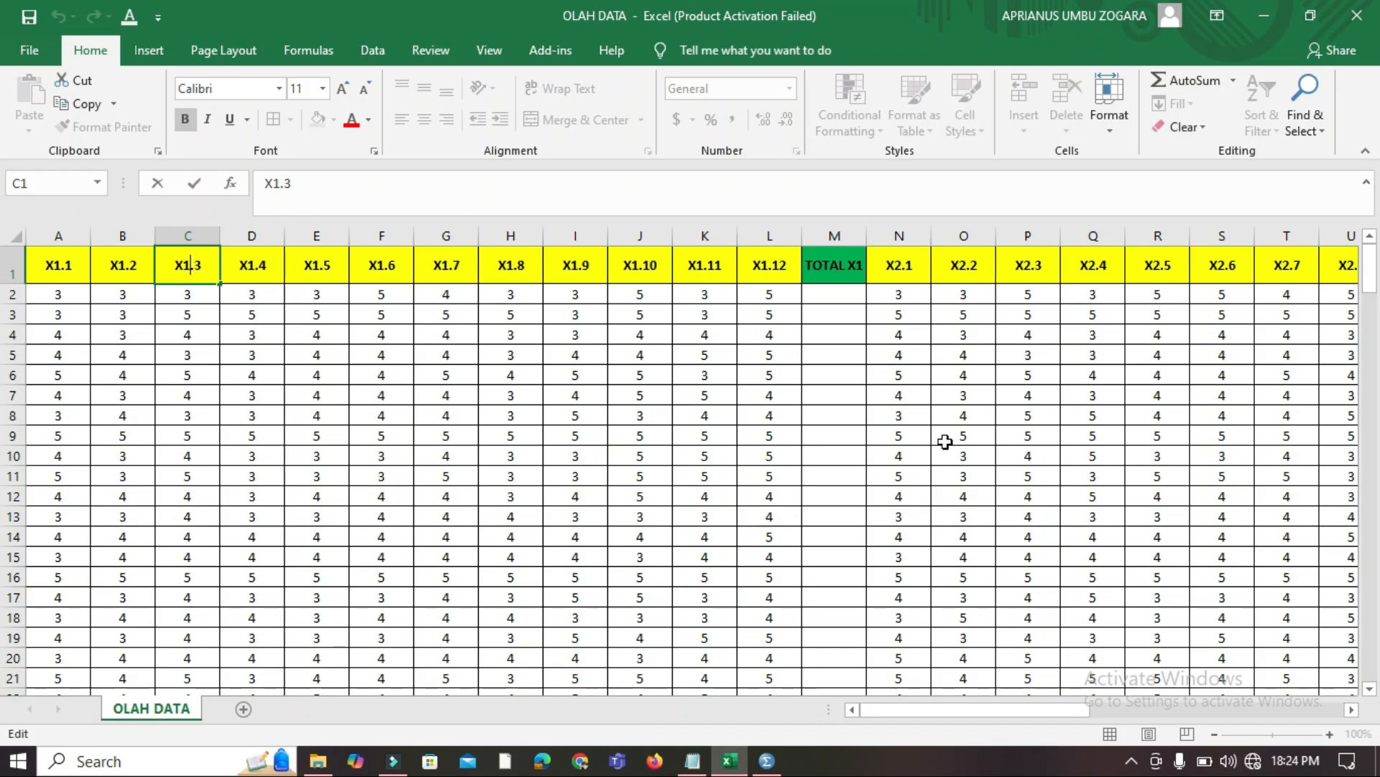
pyautogui.click(423, 440)
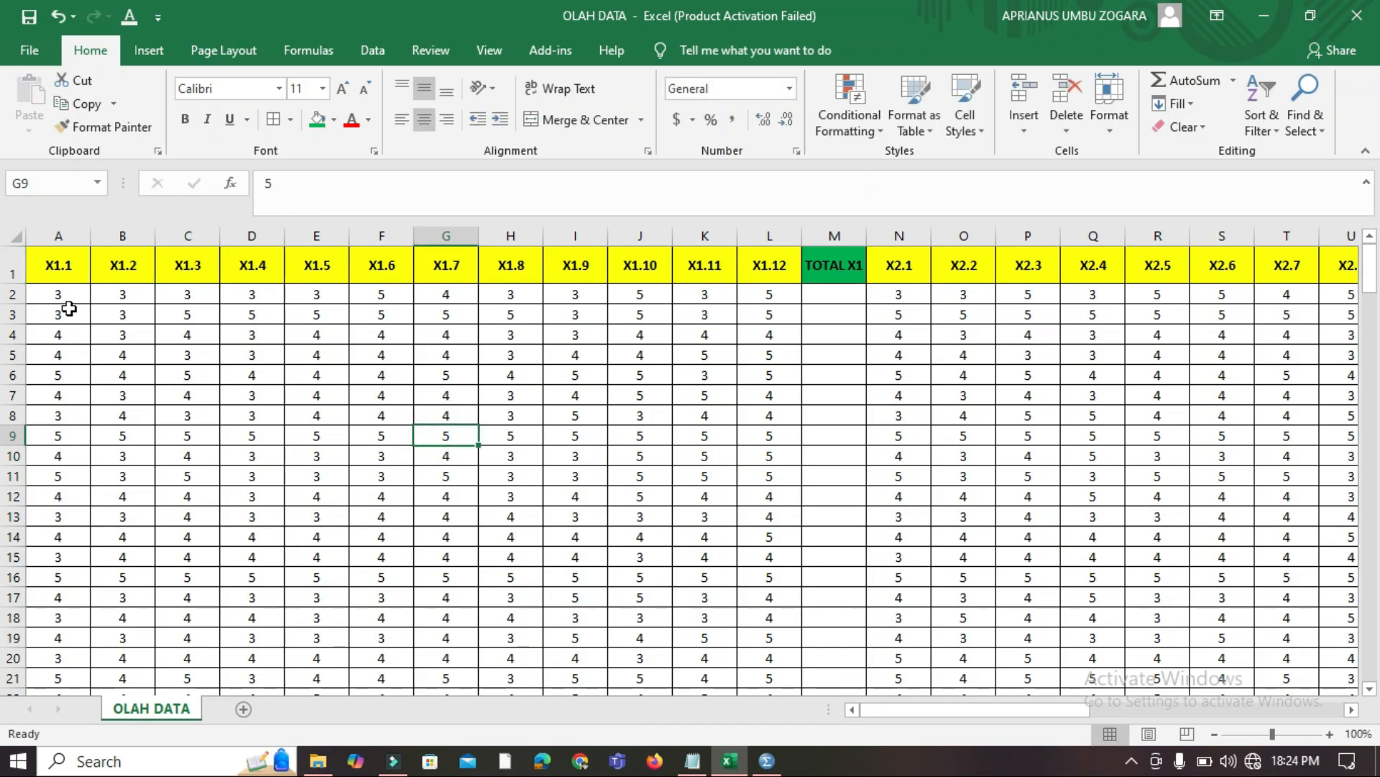
pyautogui.moveTo(59, 295); pyautogui.dragTo(776, 291)
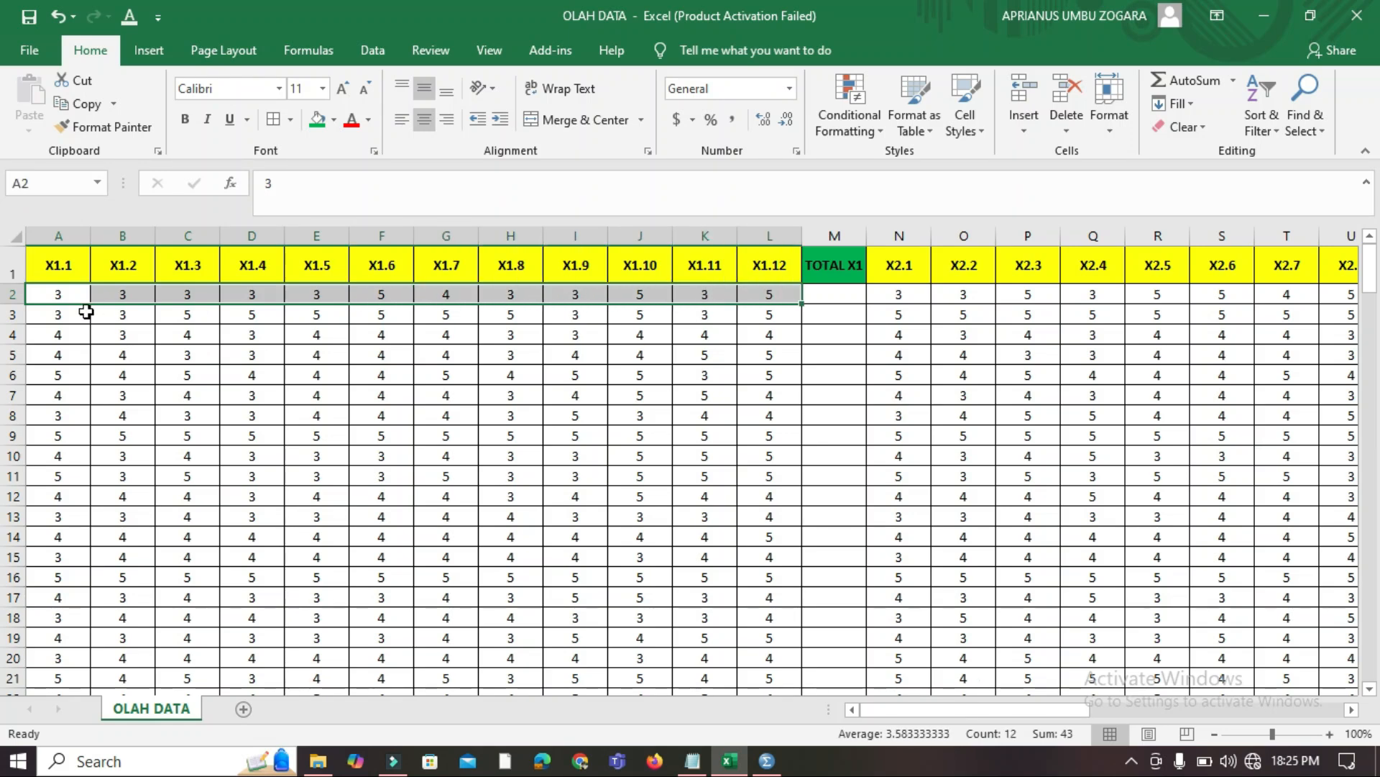
pyautogui.click(49, 360)
# Insert a blank column before the X1.1 column and enter the header RESP in A1
pyautogui.click(57, 268)
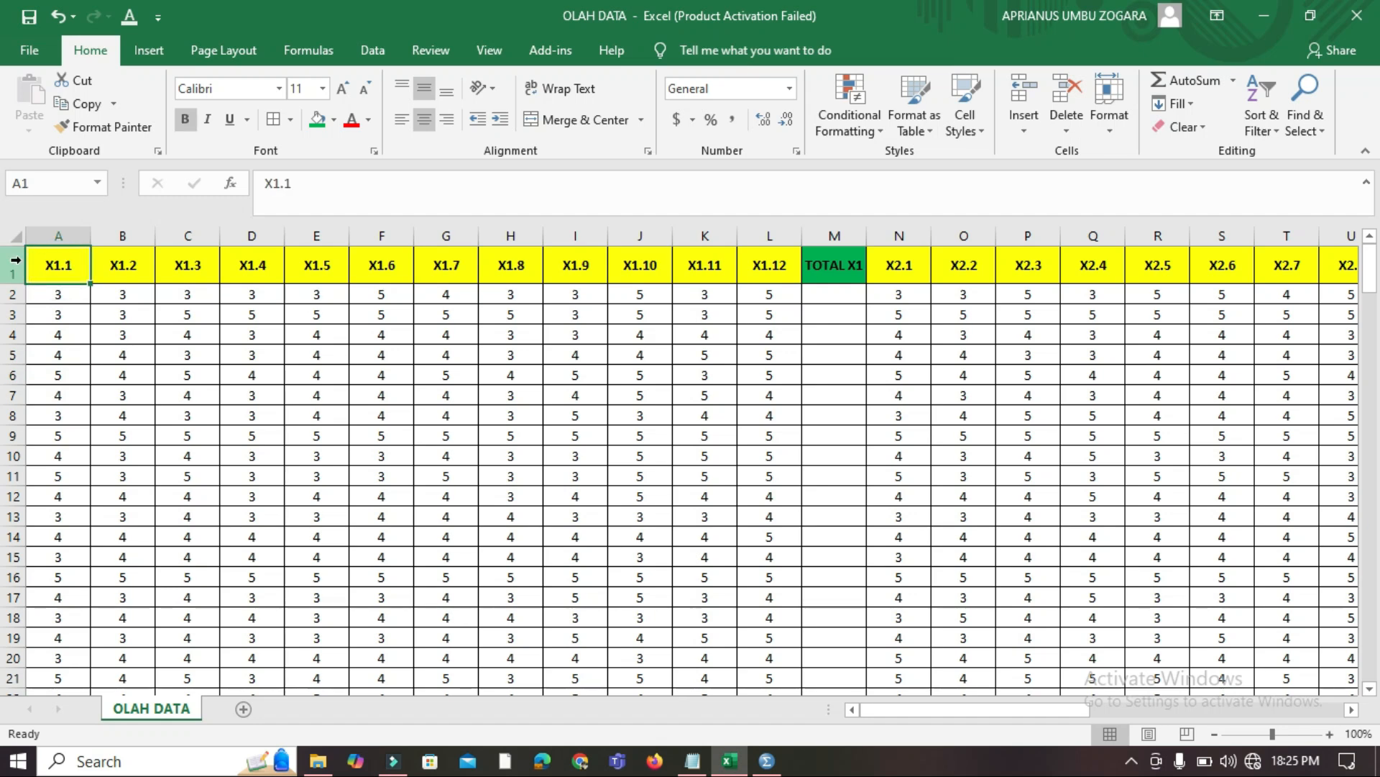
pyautogui.click(56, 237)
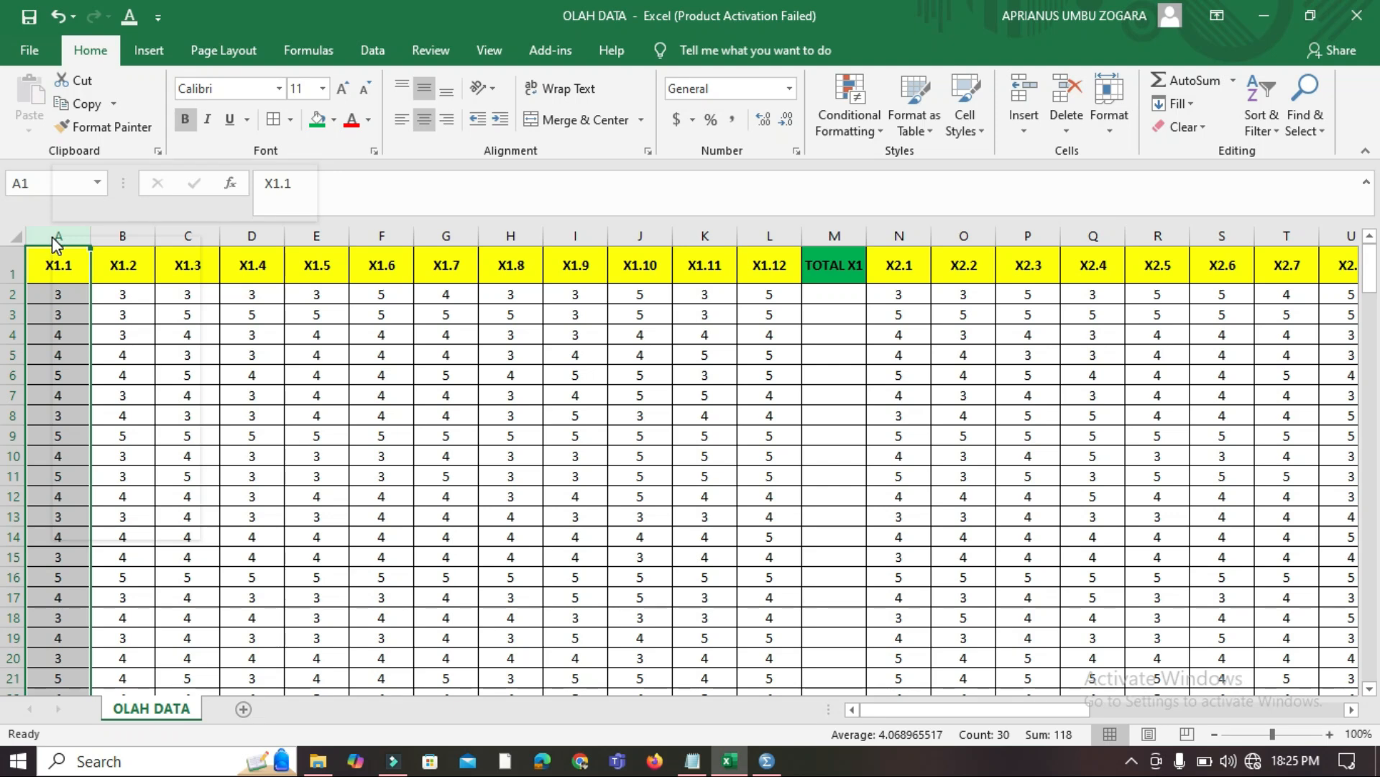
pyautogui.rightClick(54, 237)
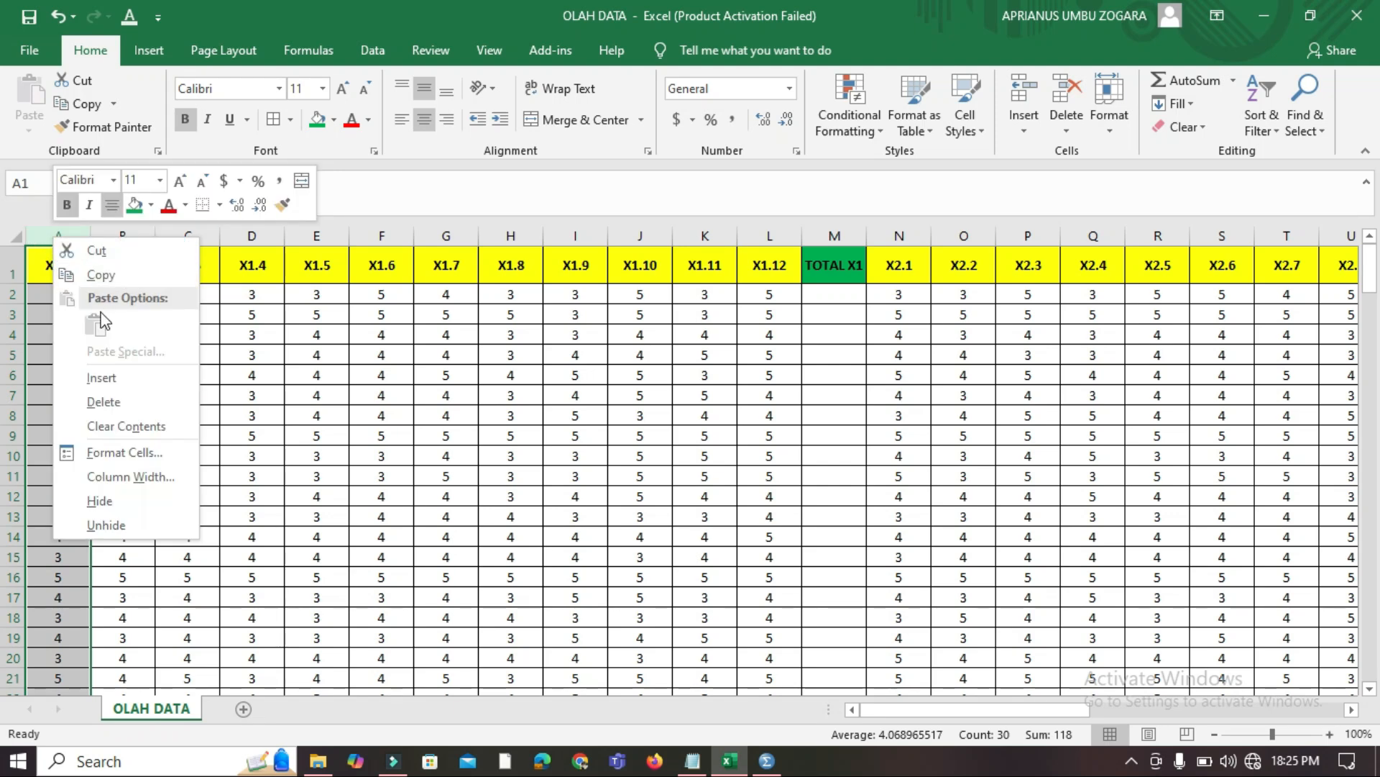
pyautogui.click(136, 378)
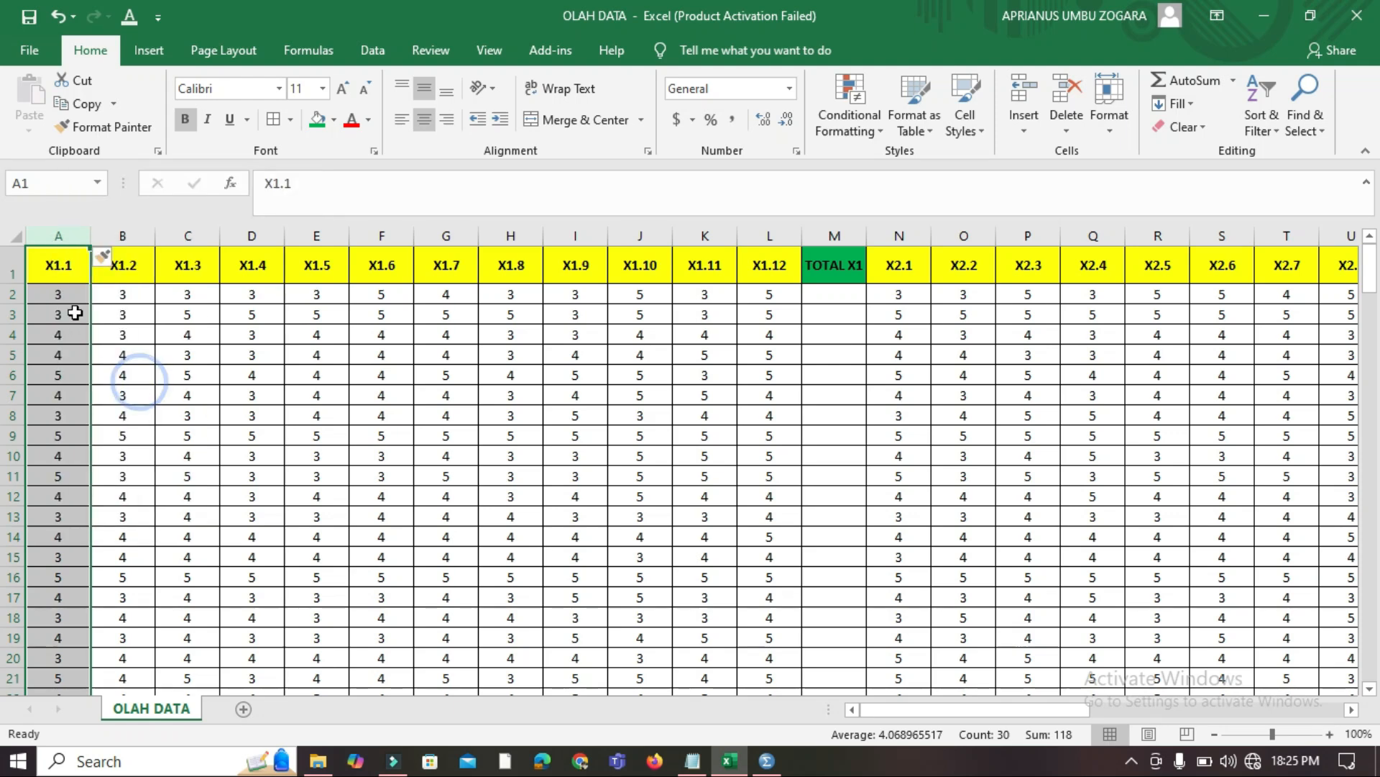
pyautogui.click(60, 275)
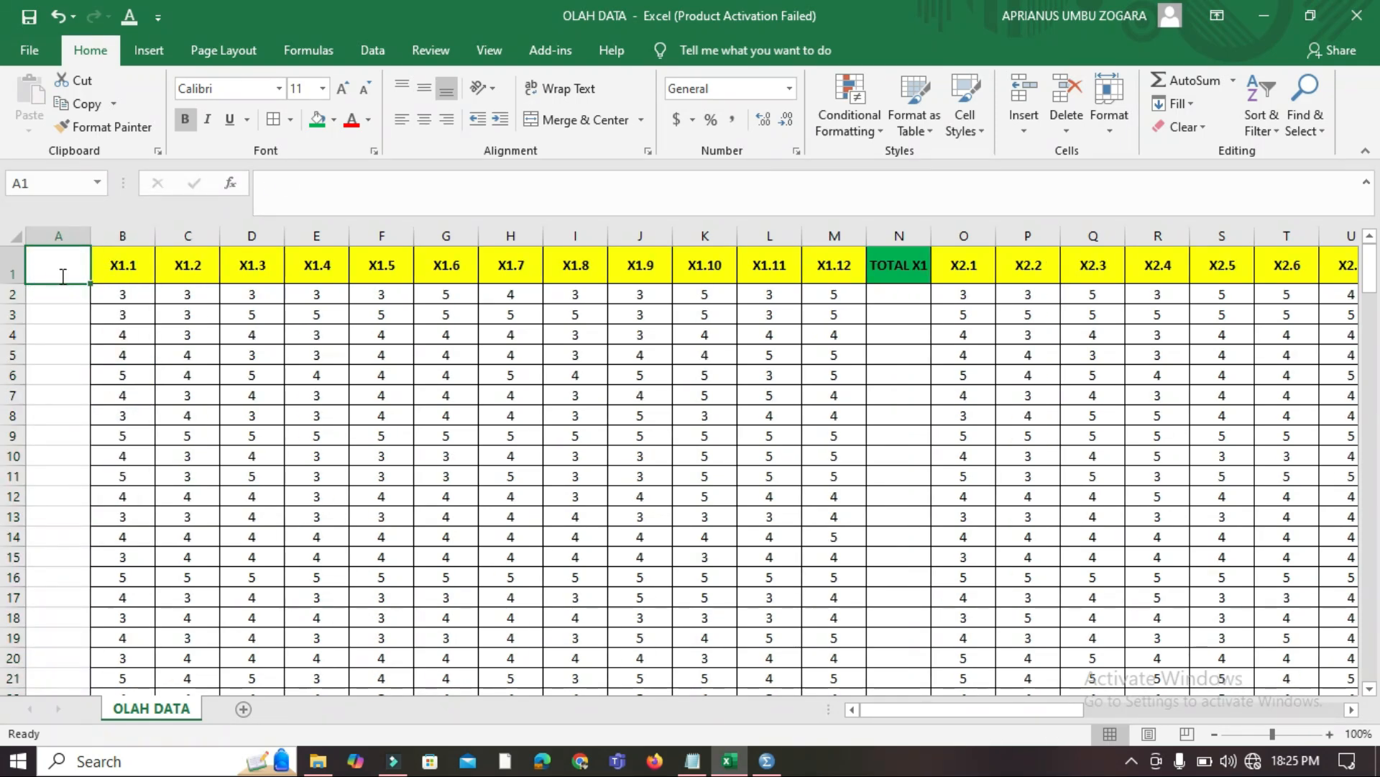
pyautogui.write('RESP')
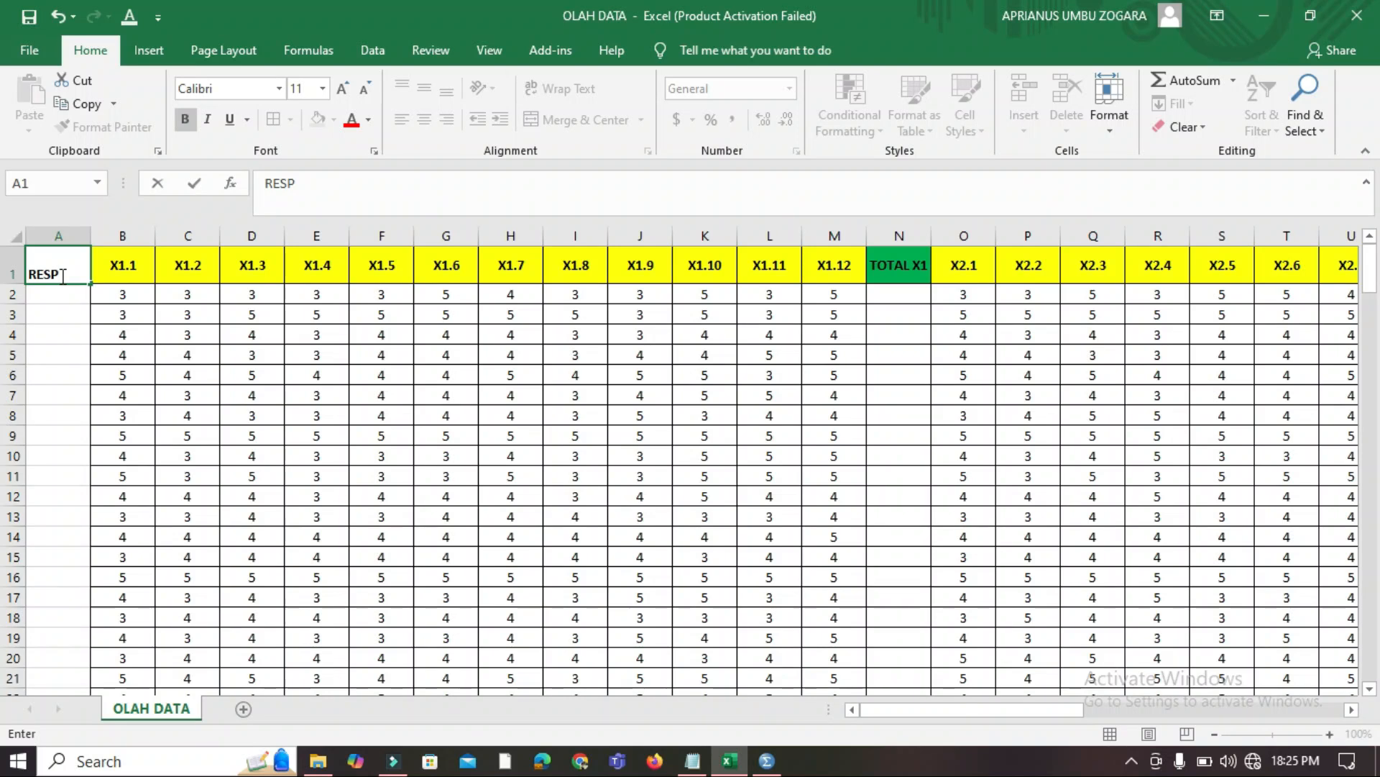
# Give the RESP header cell a green fill and centre its text horizontally and vertically
pyautogui.click(63, 280)
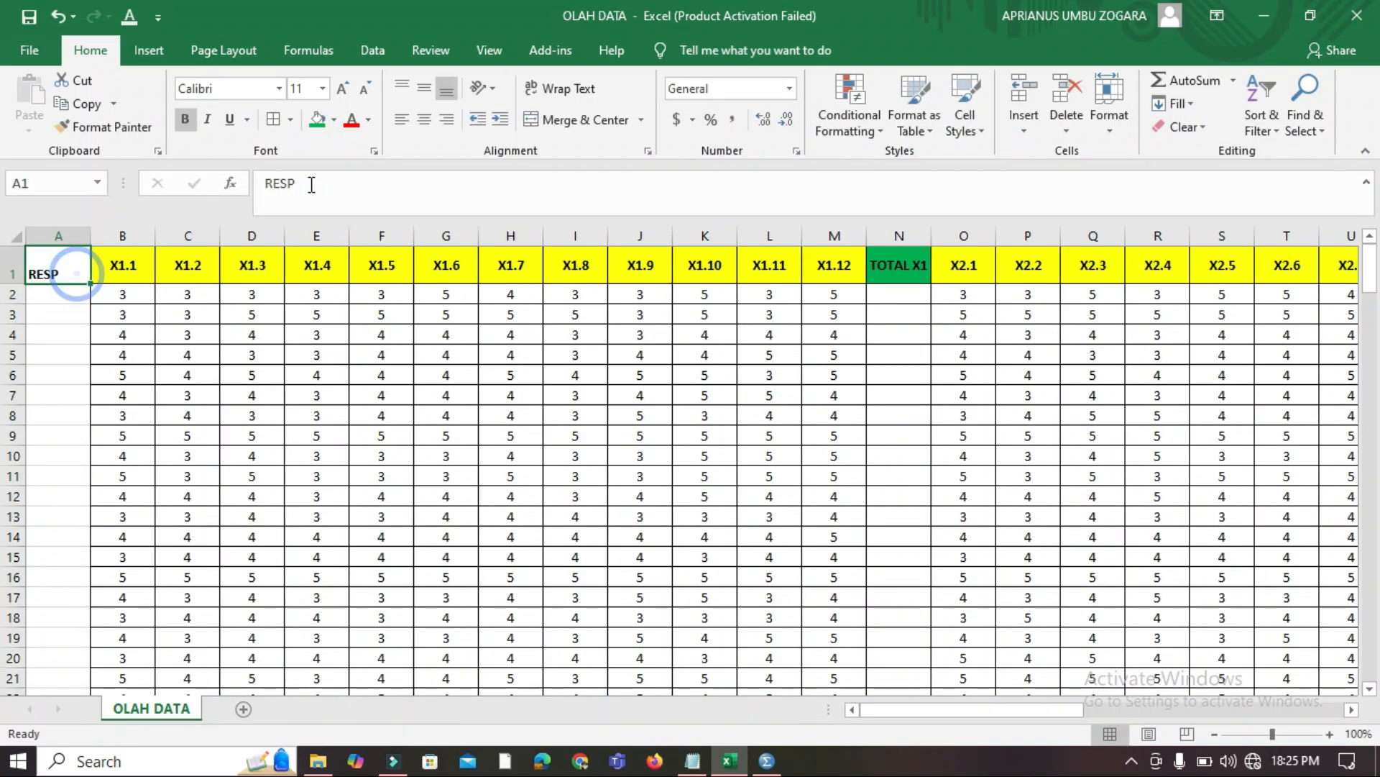
pyautogui.click(314, 123)
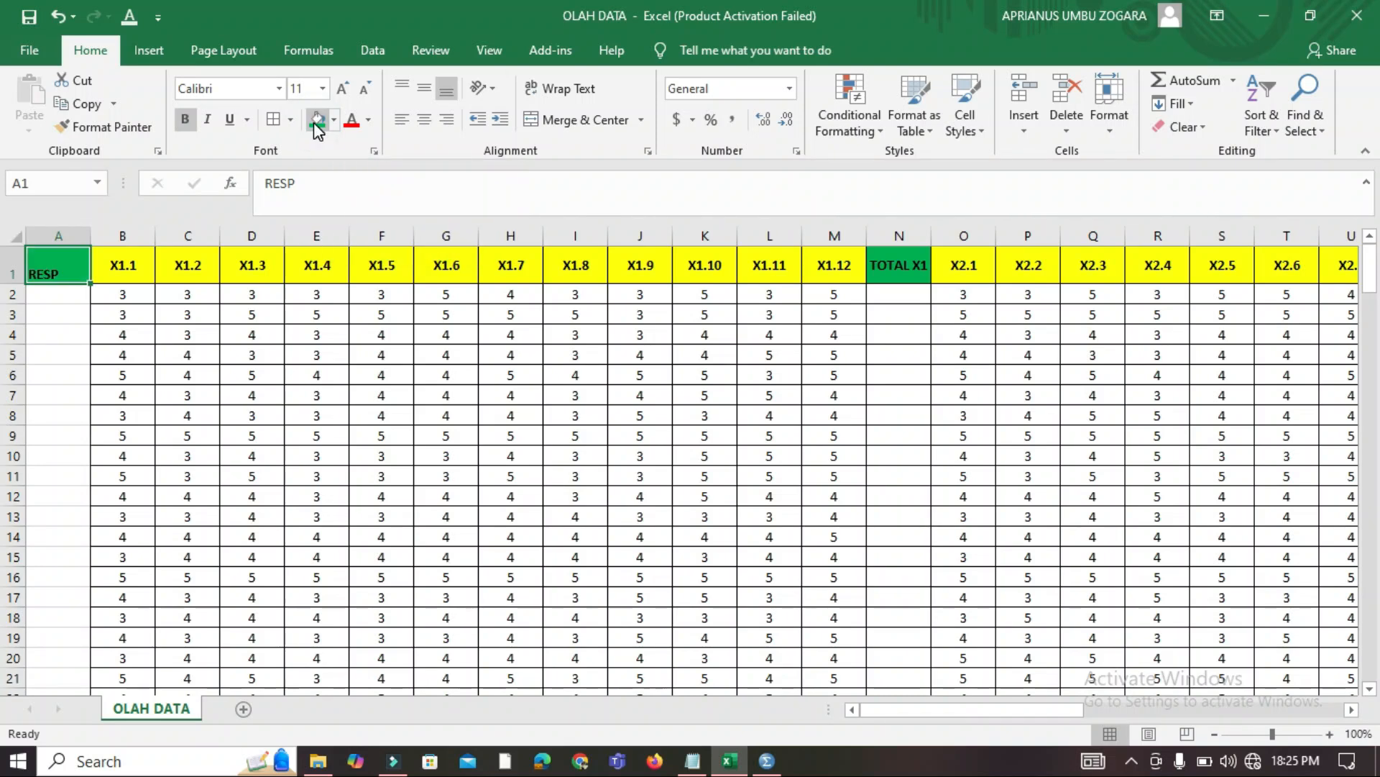
pyautogui.click(424, 120)
pyautogui.click(424, 88)
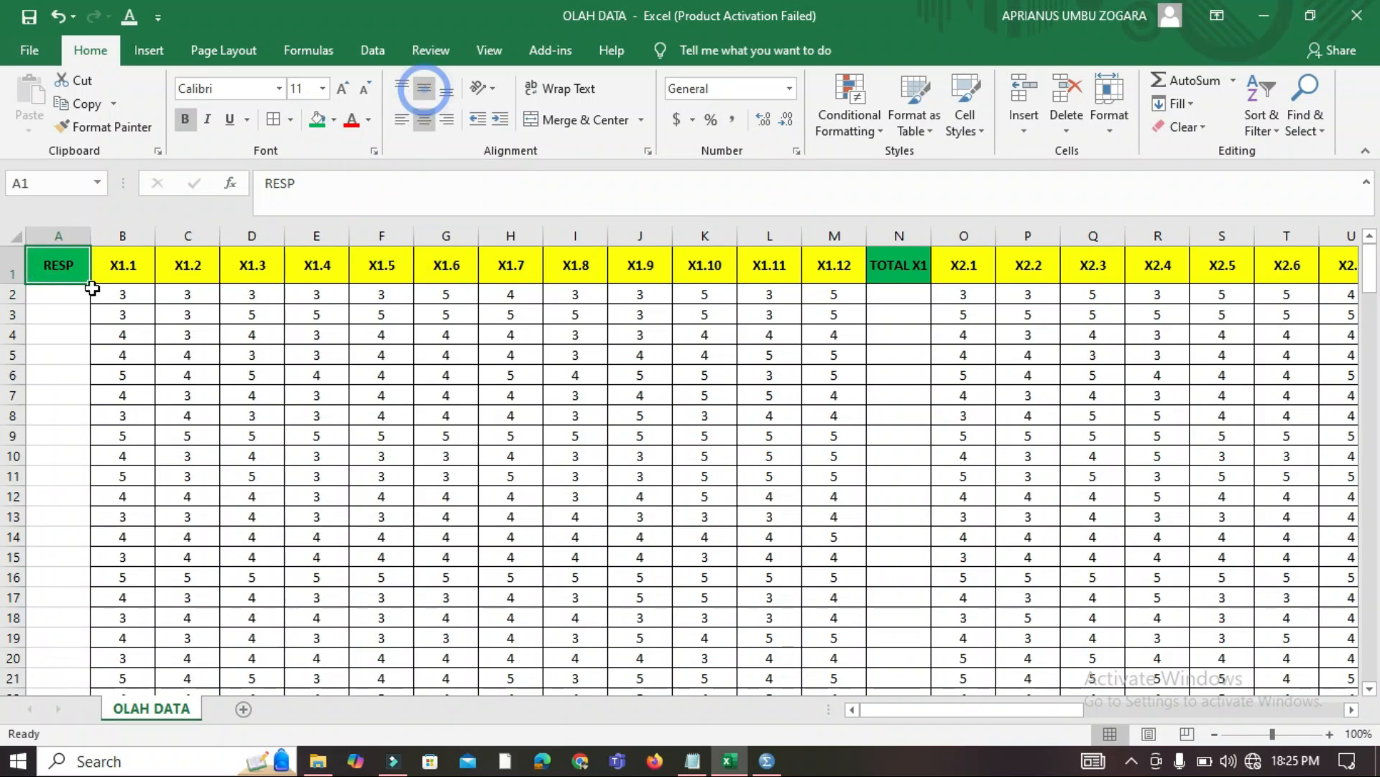
# Apply cell borders to the respondent column, range A1:A30
pyautogui.scroll(-12, 66, 374)
pyautogui.scroll(5, 73, 413)
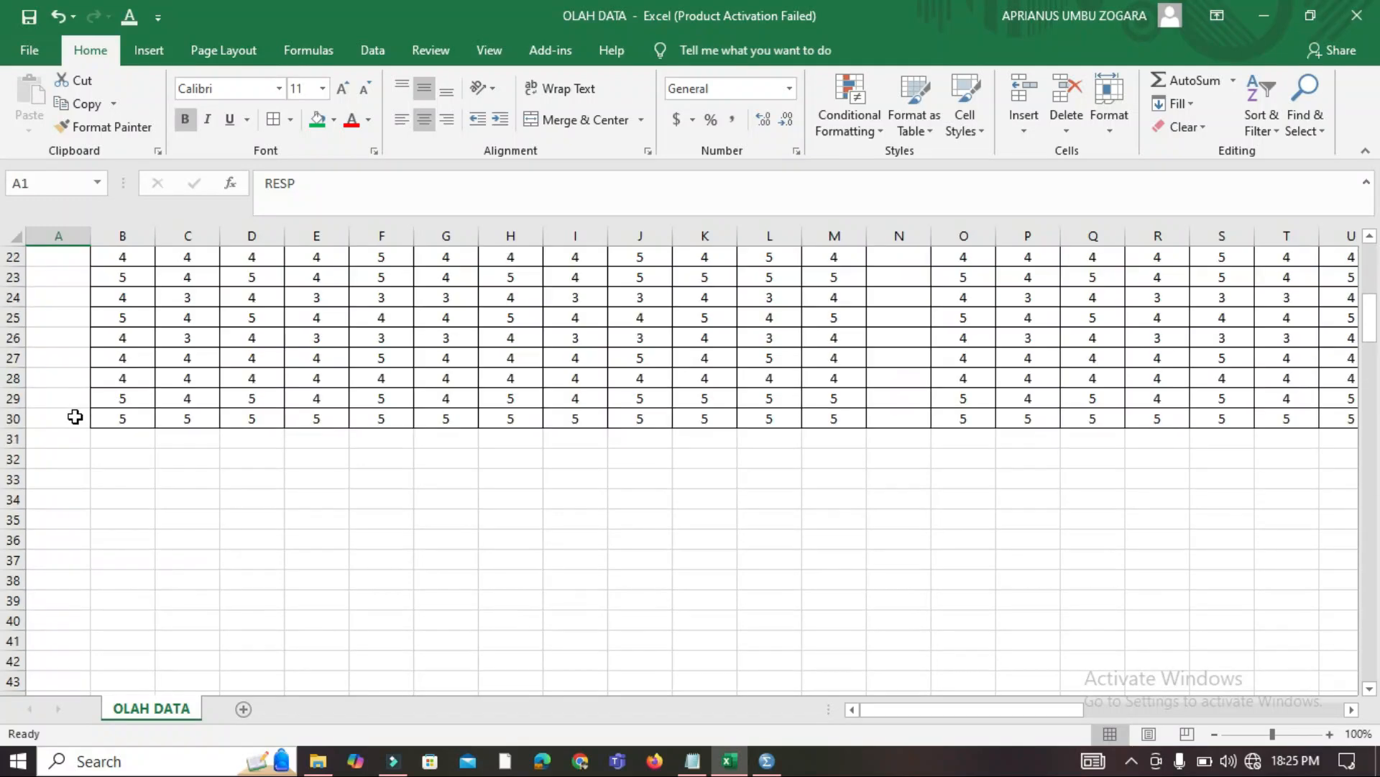
pyautogui.keyDown('shift'); pyautogui.click(73, 417); pyautogui.keyUp('shift')
pyautogui.click(271, 119)
pyautogui.scroll(6, 234, 212)
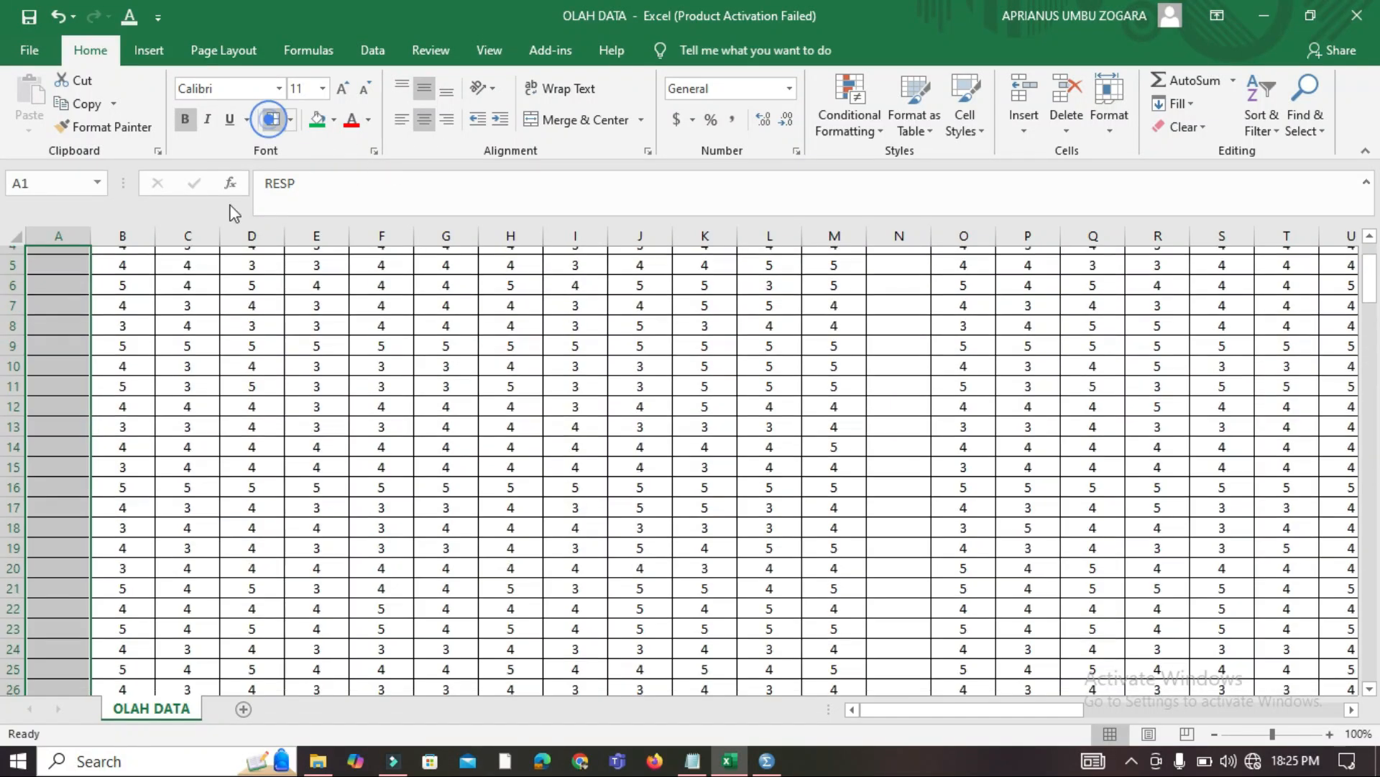
pyautogui.scroll(1, 144, 431)
pyautogui.click(117, 432)
# Enter 1 in A2 and 2 in A3, and fill the series down to number the respondents through 29 in A30
pyautogui.click(75, 294)
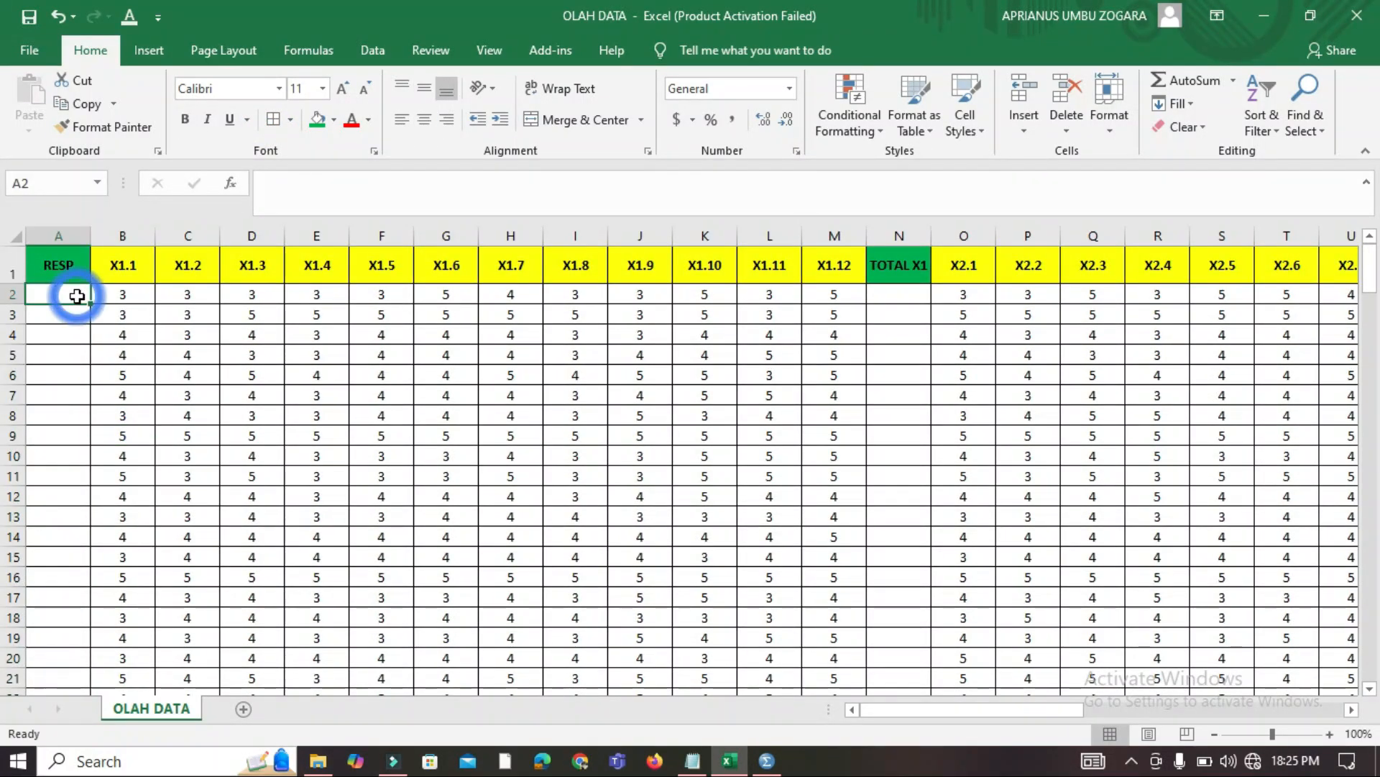
pyautogui.write('1')
pyautogui.click(81, 317)
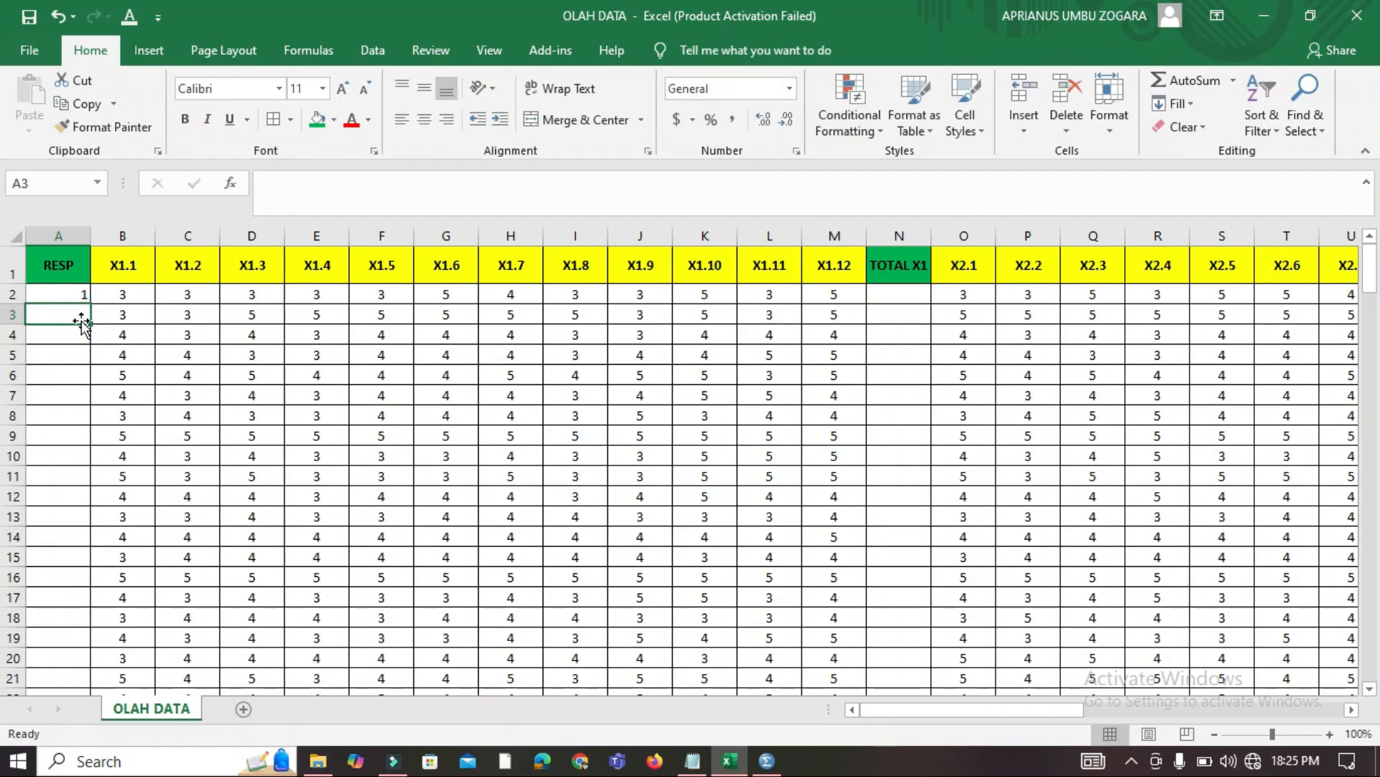
pyautogui.click(84, 304)
pyautogui.write('2')
pyautogui.click(84, 300)
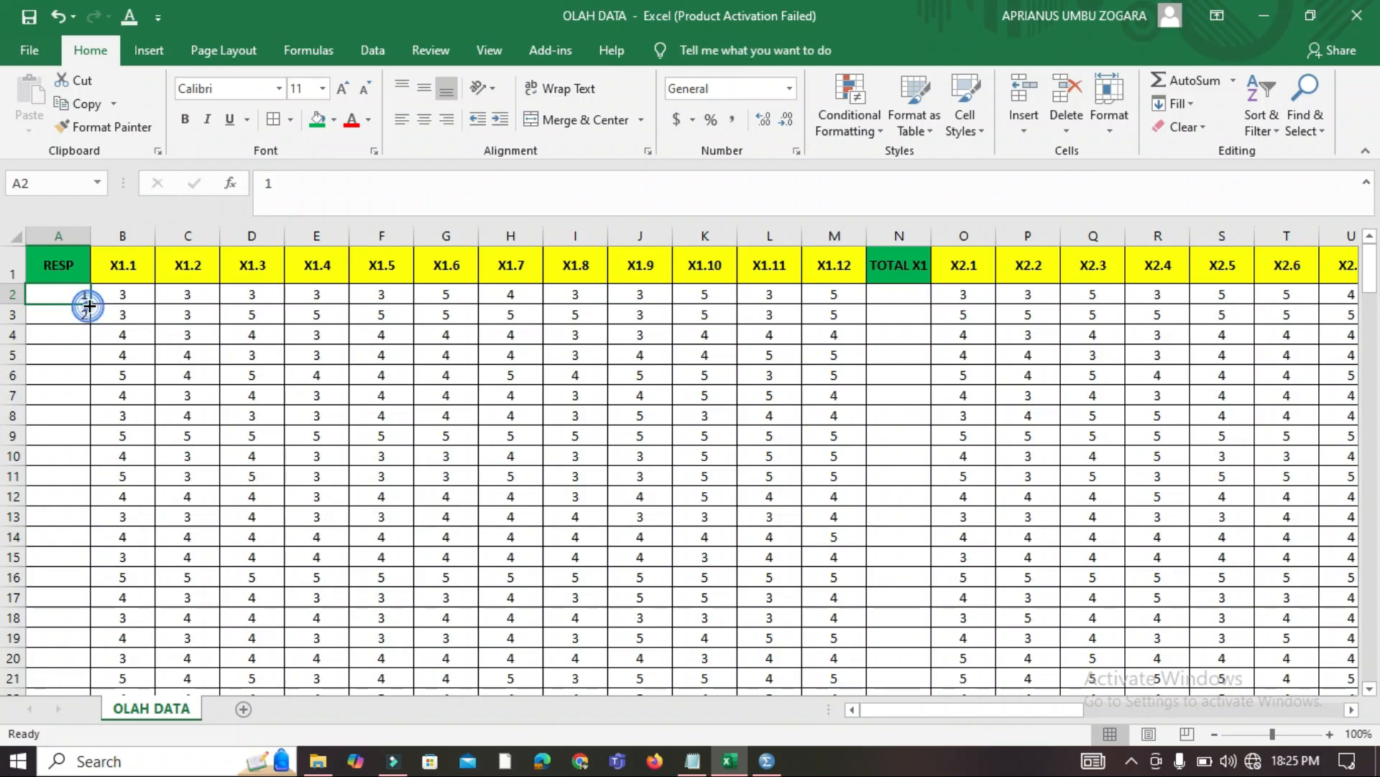
pyautogui.moveTo(76, 297); pyautogui.dragTo(52, 668)
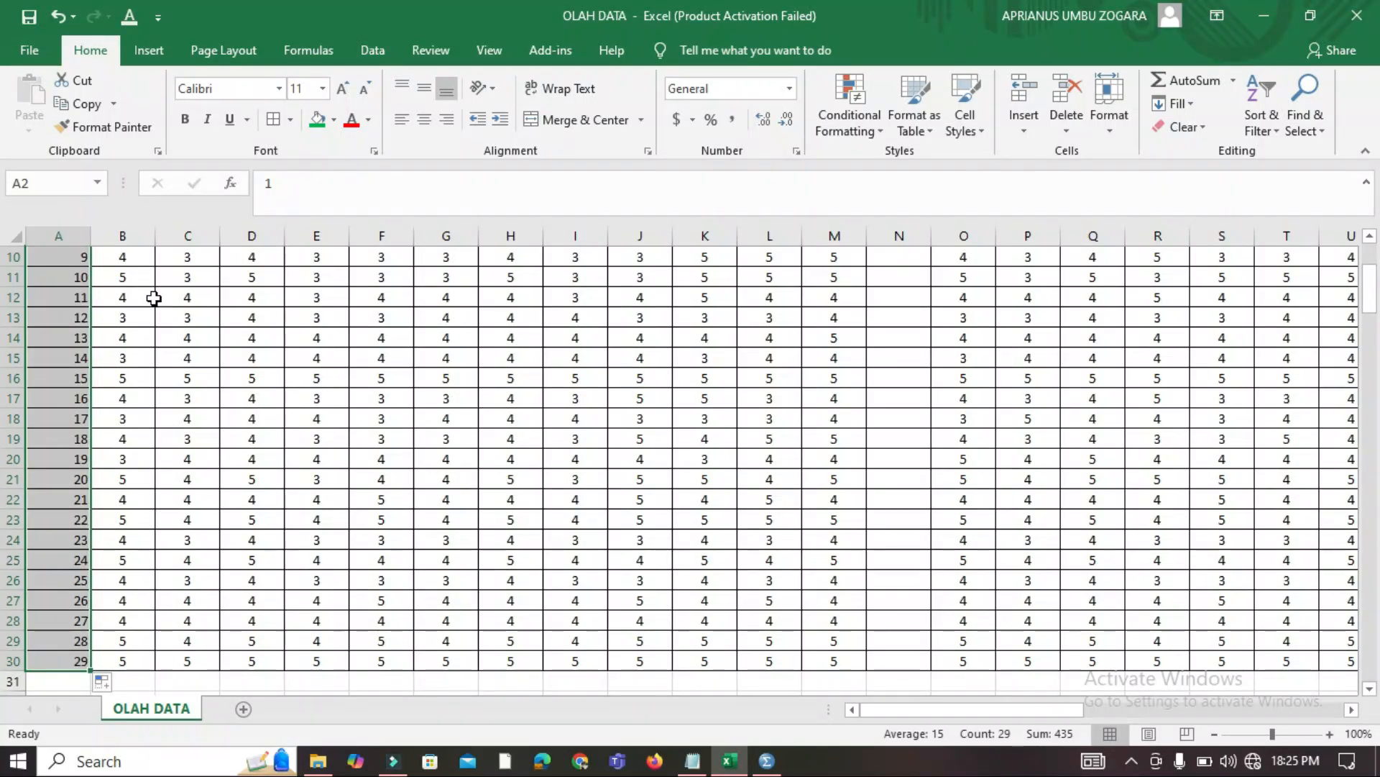
# Centre the respondent numbers in A2:A30 horizontally and make them bold
pyautogui.click(428, 119)
pyautogui.click(209, 479)
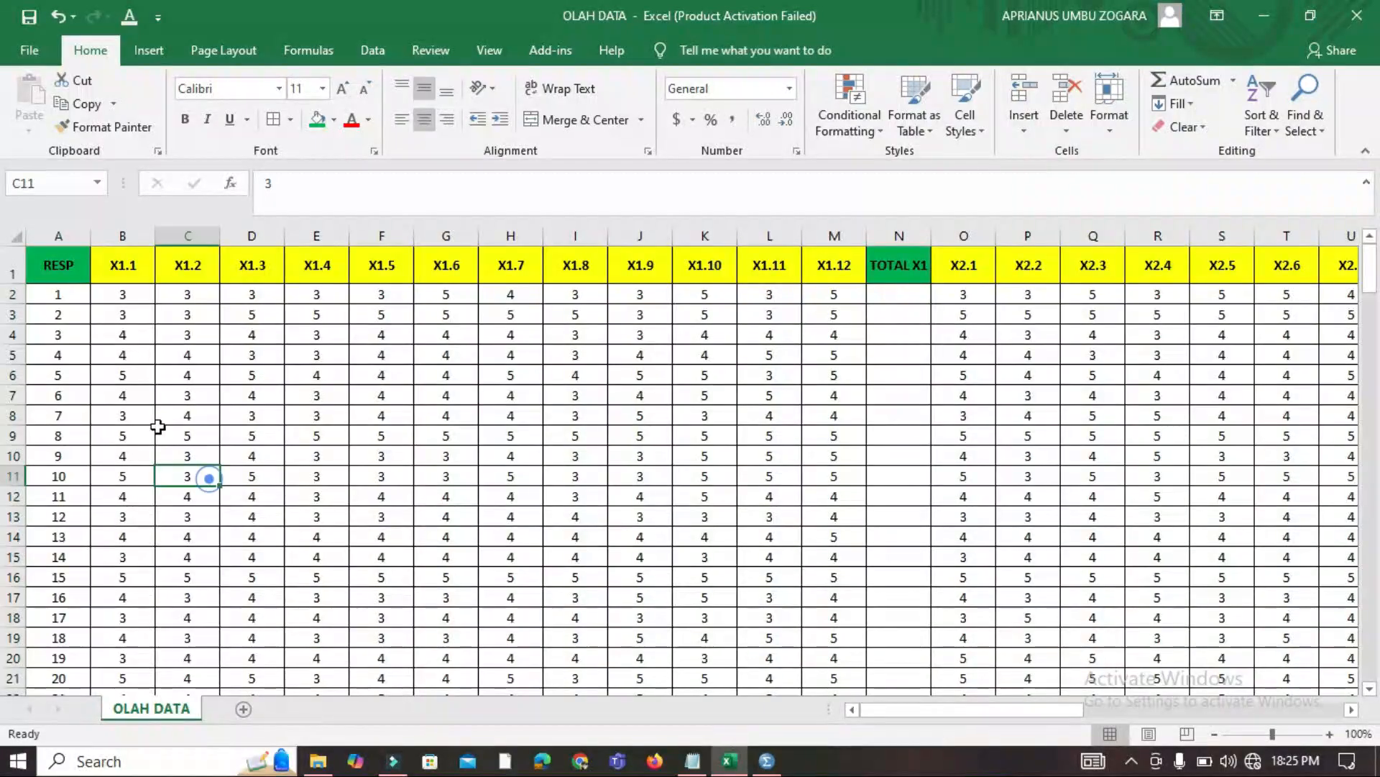
pyautogui.click(68, 297)
pyautogui.scroll(-7, 58, 425)
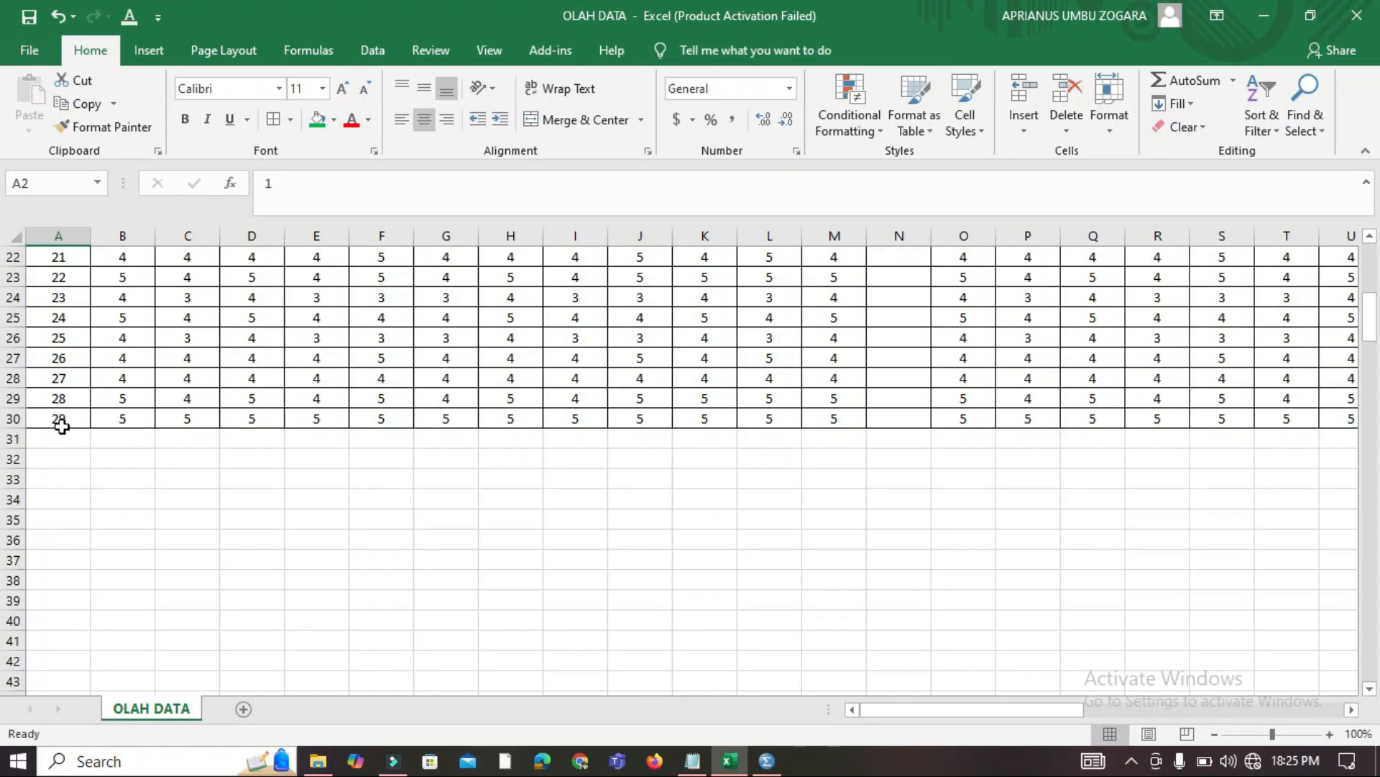
pyautogui.keyDown('shift'); pyautogui.click(62, 426); pyautogui.keyUp('shift')
pyautogui.click(185, 120)
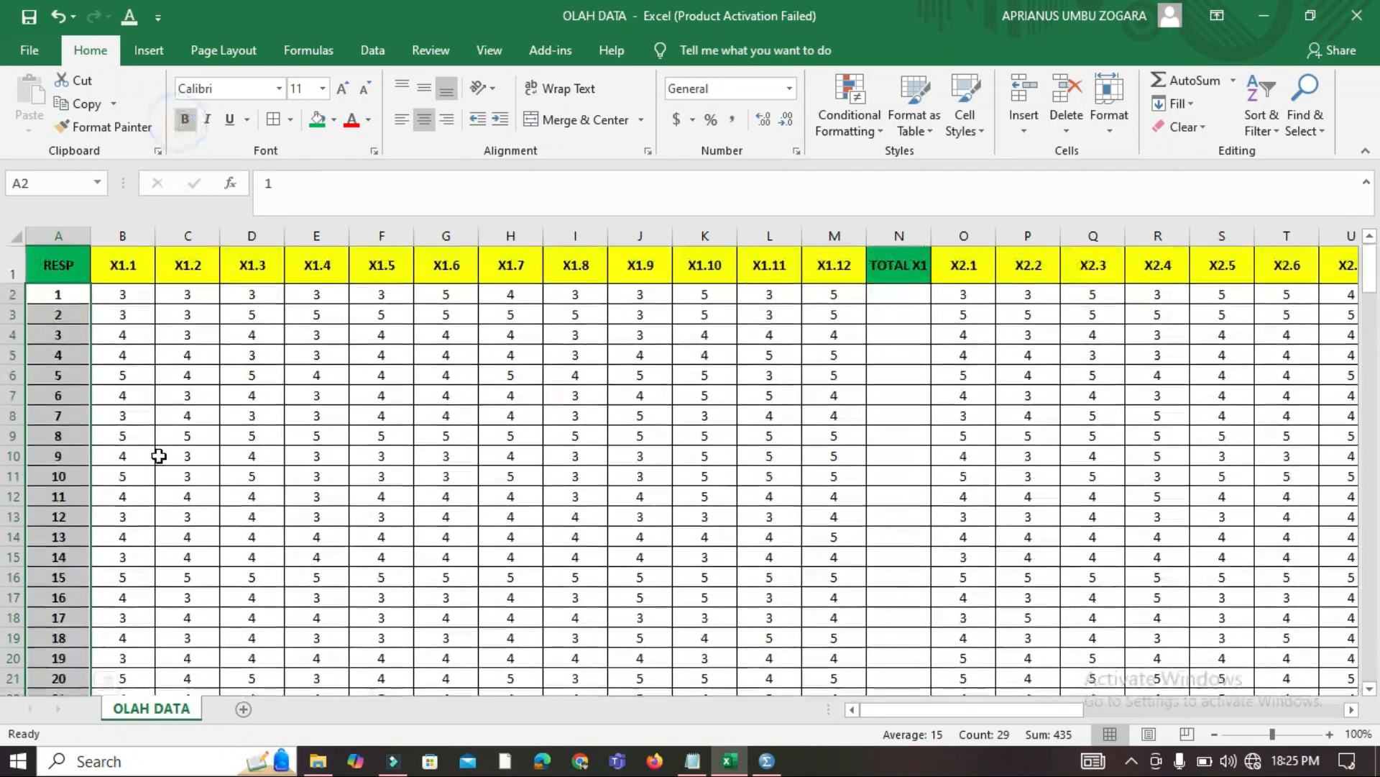
pyautogui.click(159, 455)
pyautogui.click(245, 409)
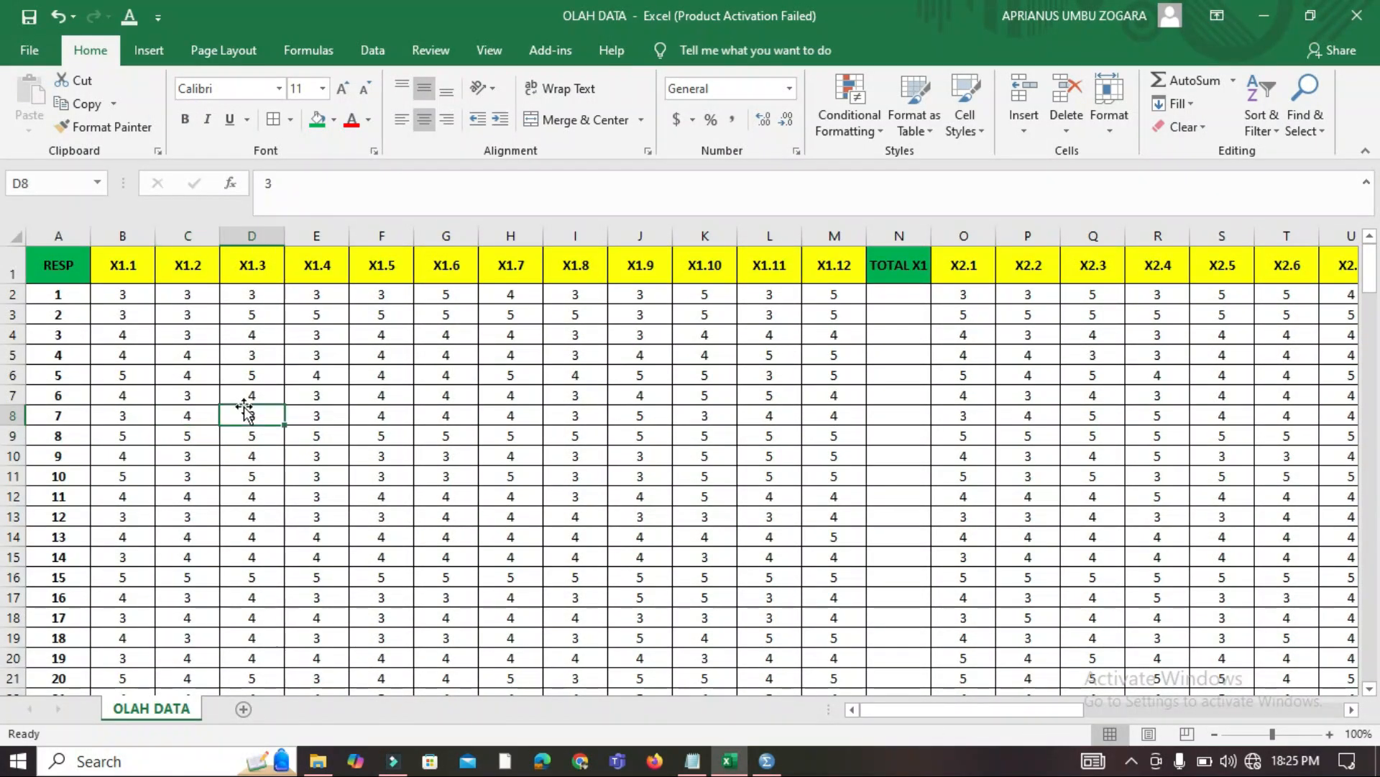
# Examine the X1 item answers of the first two respondents and of the last rows in the data
pyautogui.click(127, 295)
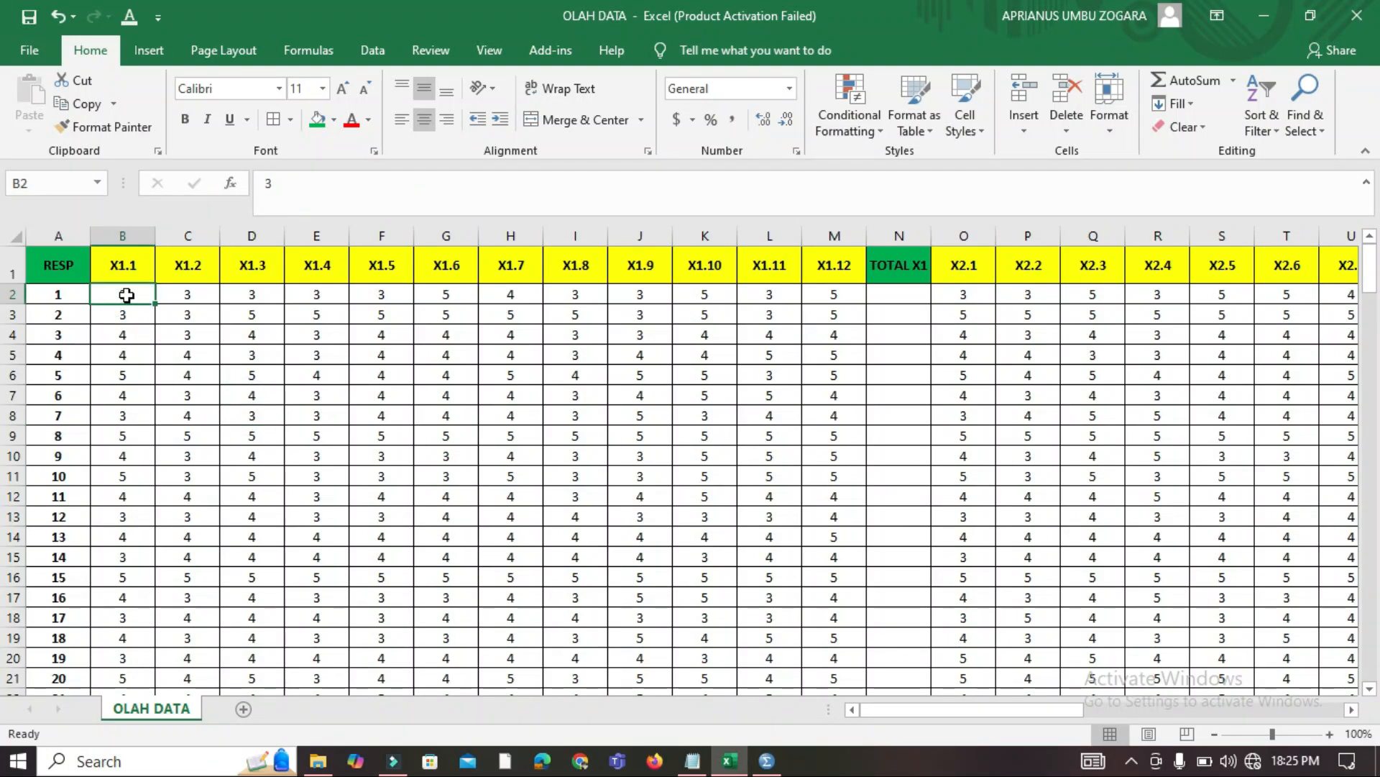
pyautogui.click(180, 294)
pyautogui.click(118, 296)
pyautogui.click(180, 296)
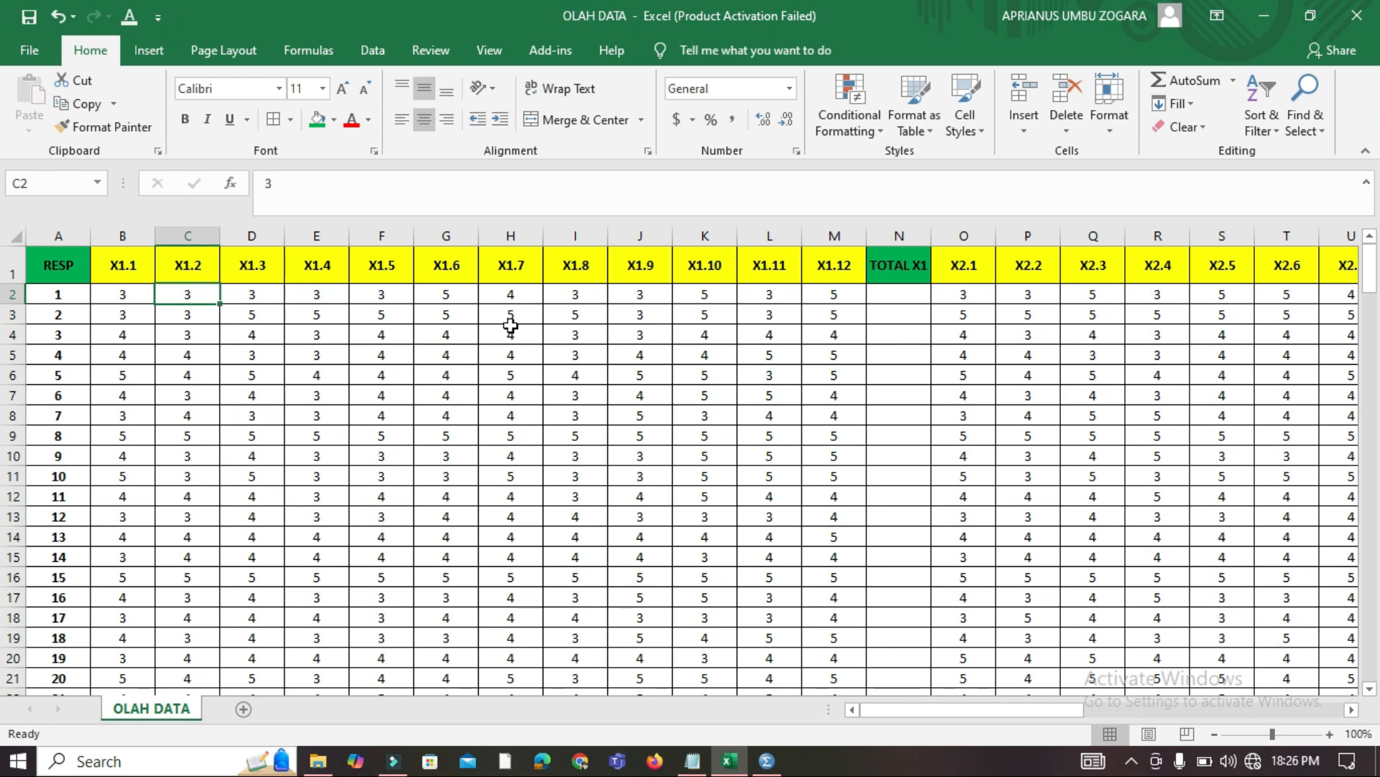
pyautogui.click(136, 316)
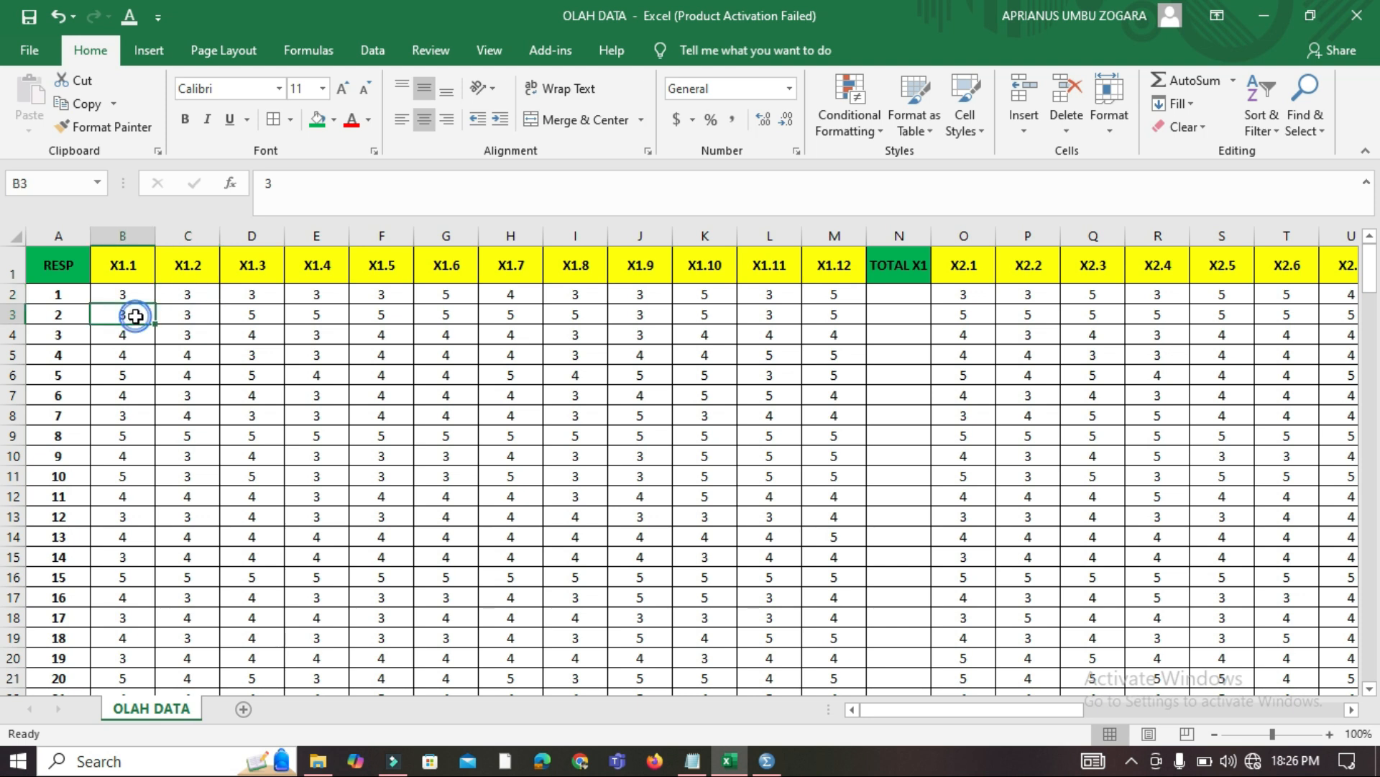
pyautogui.click(199, 319)
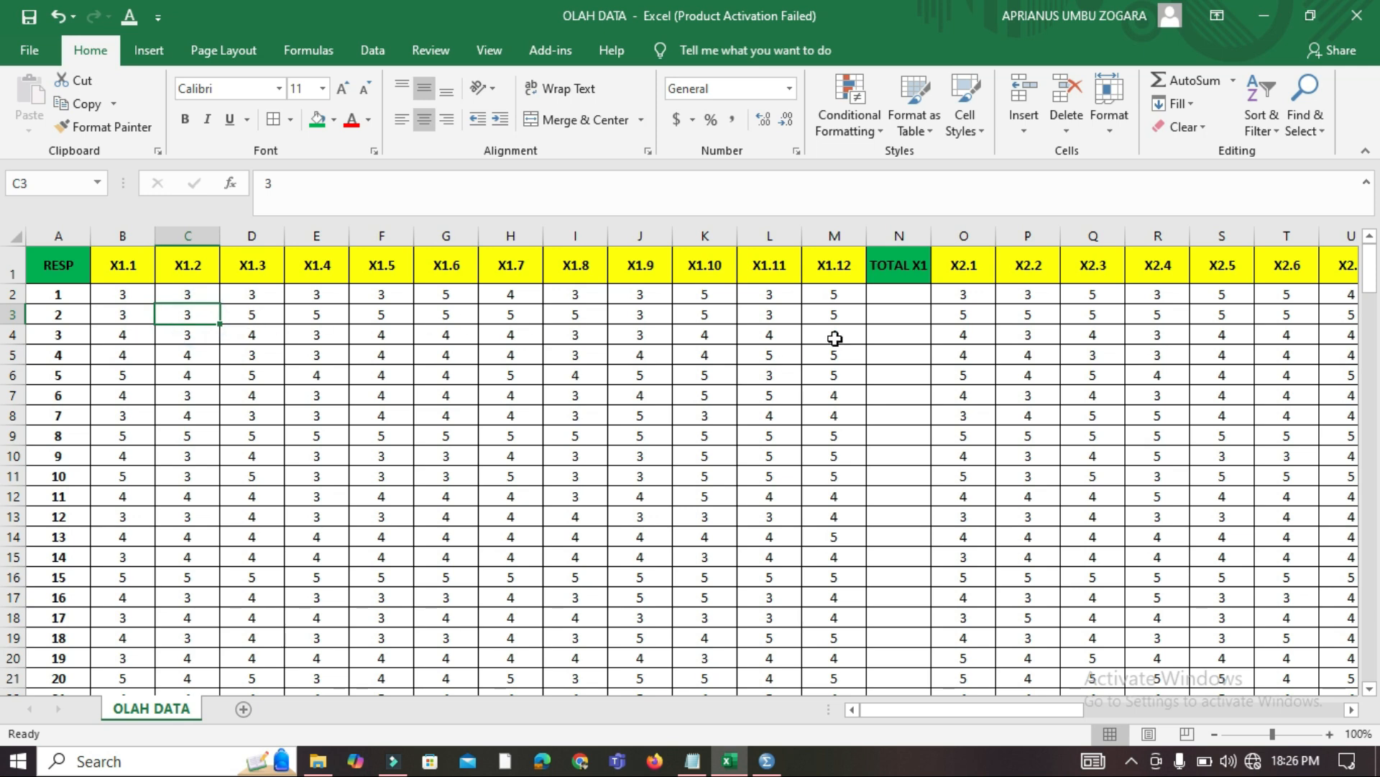
pyautogui.scroll(-4, 180, 482)
pyautogui.moveTo(129, 603); pyautogui.dragTo(586, 600)
pyautogui.scroll(4, 596, 477)
pyautogui.click(533, 401)
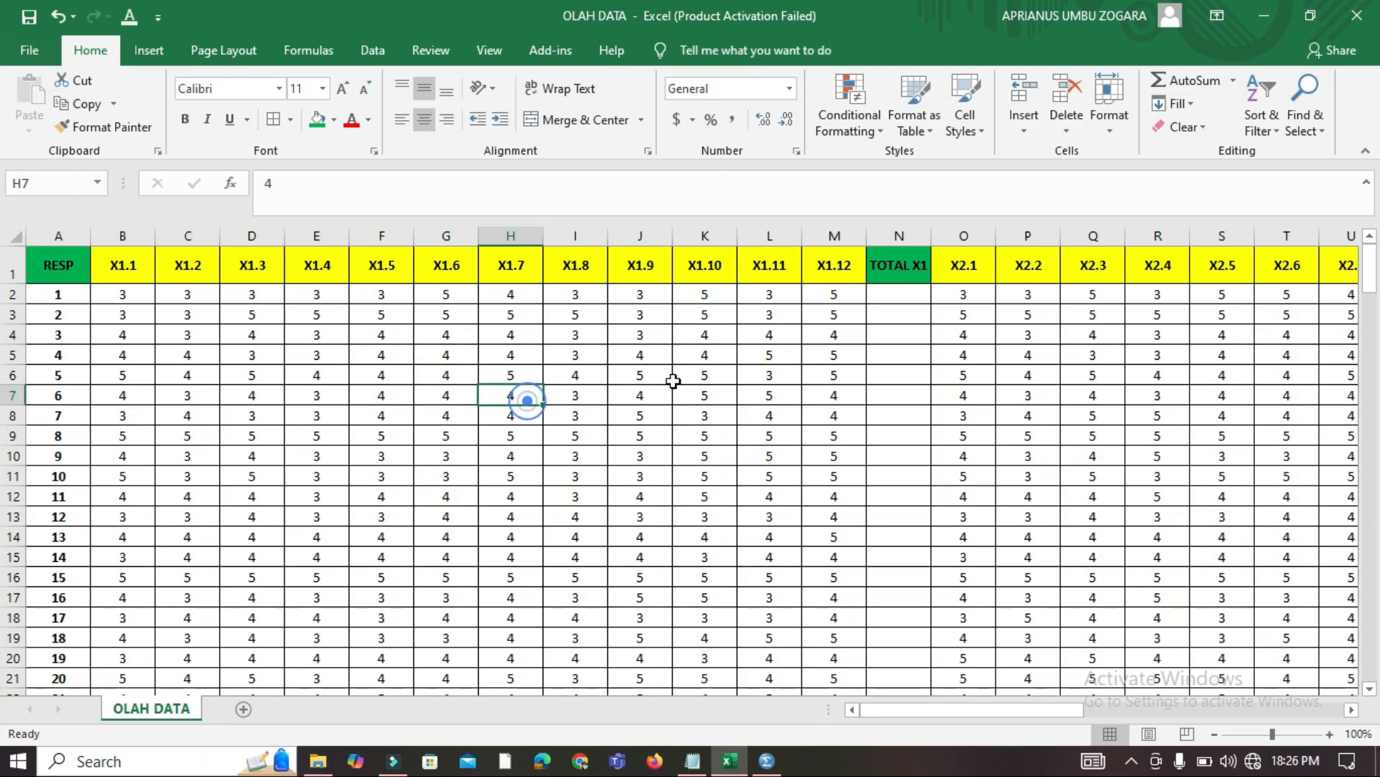
# Examine the X2.1 and X2.2 answers from the first respondent down to the last one
pyautogui.click(1029, 296)
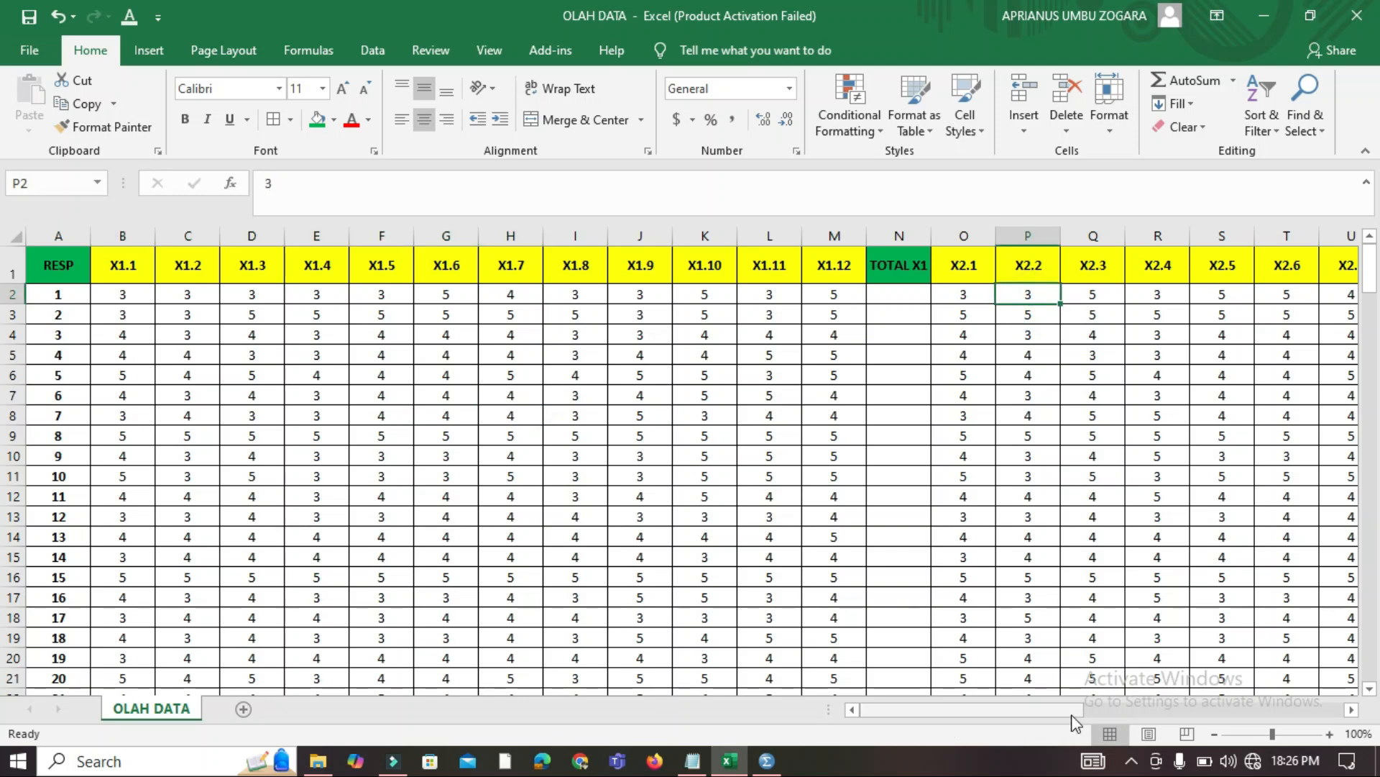
pyautogui.click(951, 296)
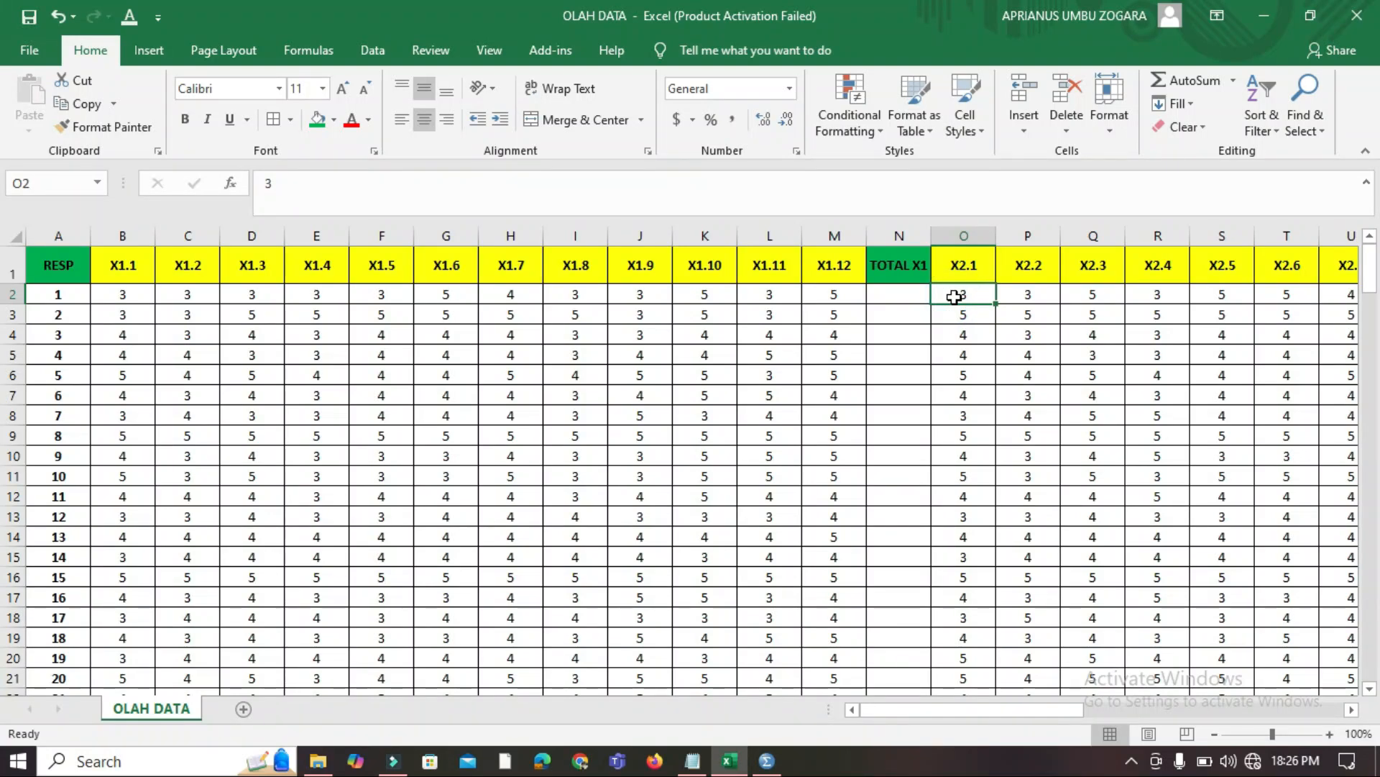
pyautogui.click(1029, 296)
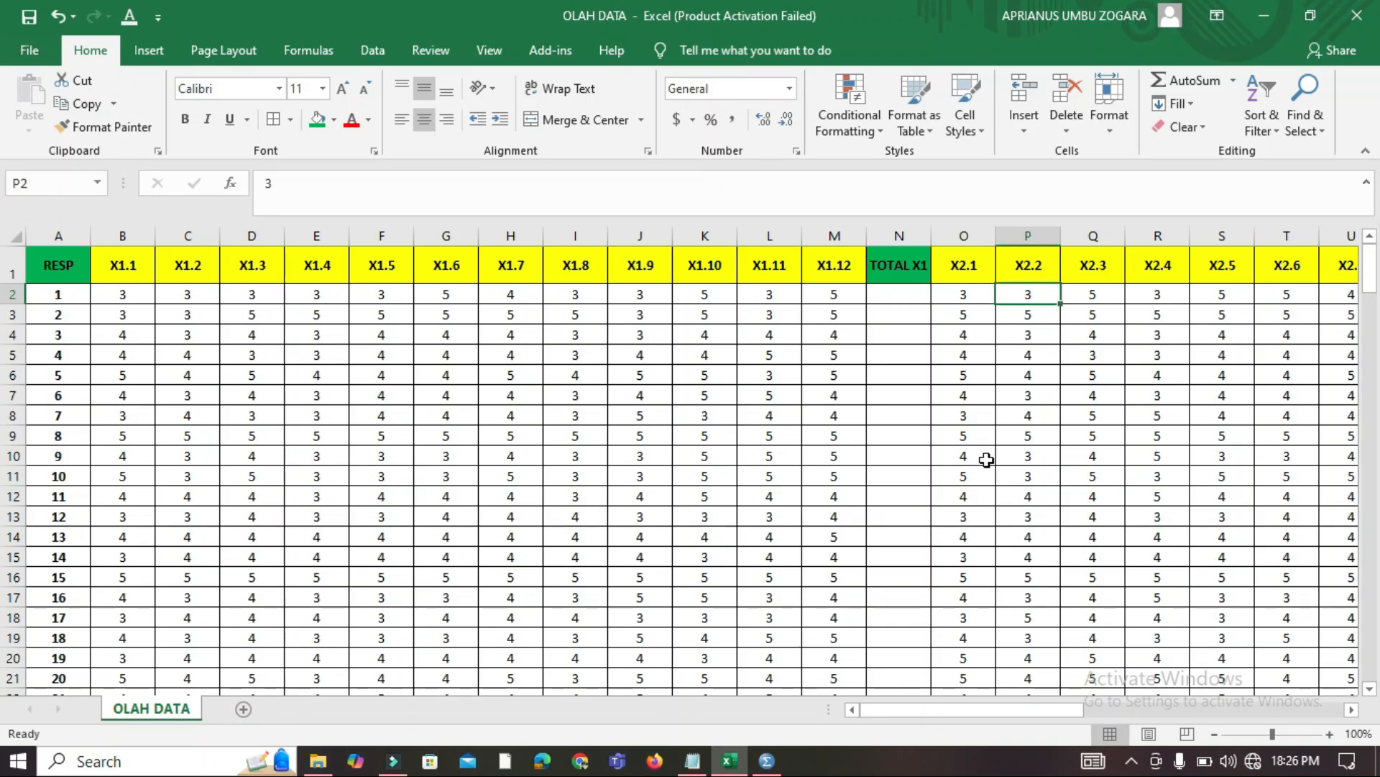
pyautogui.scroll(-5, 985, 459)
pyautogui.click(968, 538)
pyautogui.scroll(5, 964, 524)
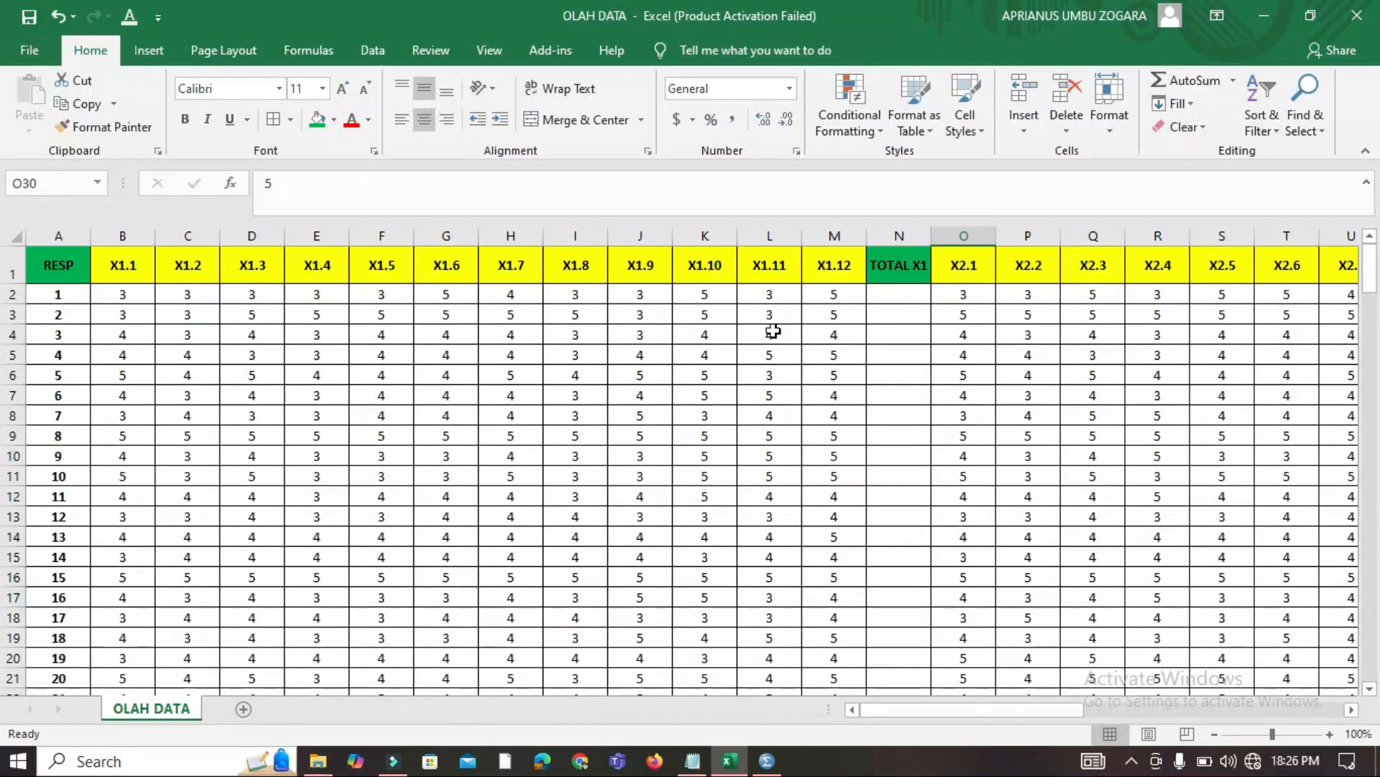
pyautogui.click(339, 327)
# Total the X1 items in N2 with =SUM(B2:M2) and fill the formula down to N30
pyautogui.click(899, 291)
pyautogui.click(912, 316)
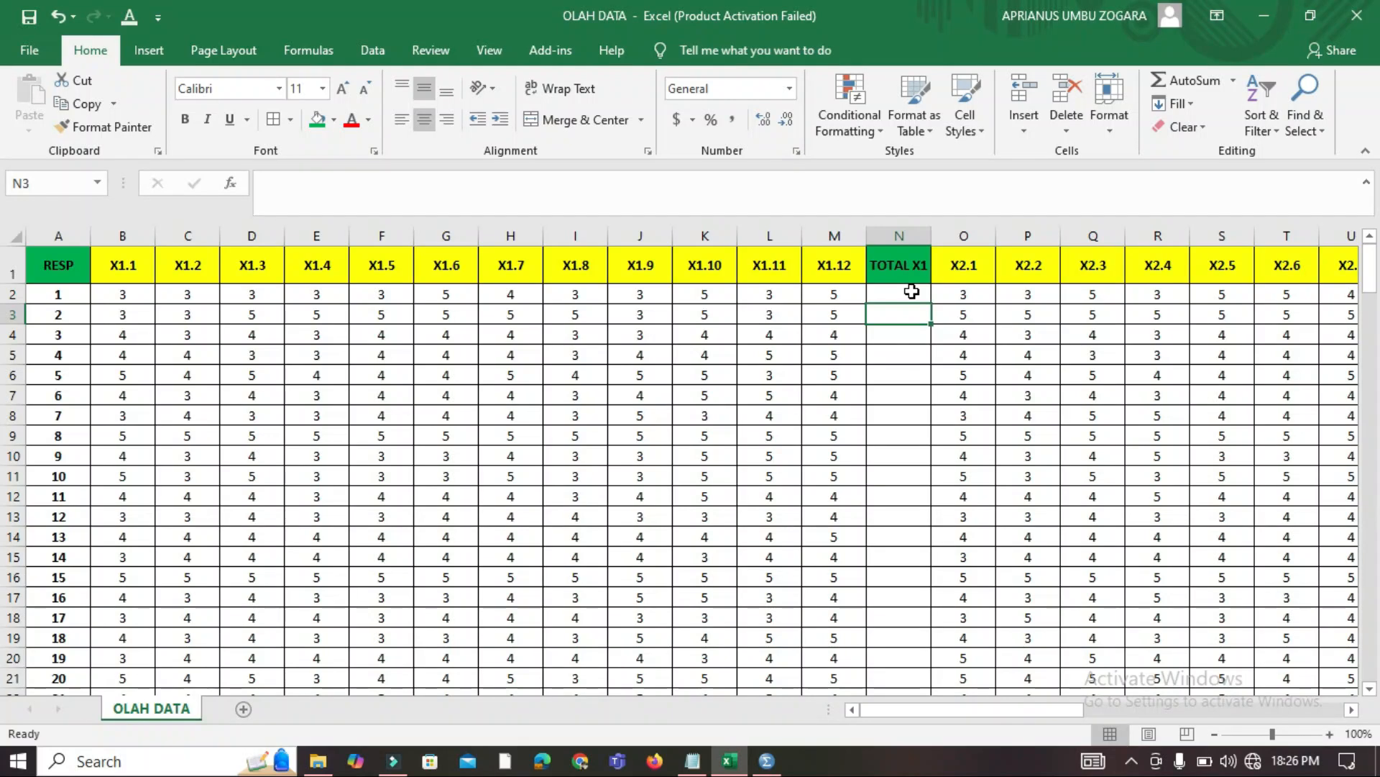
pyautogui.click(912, 292)
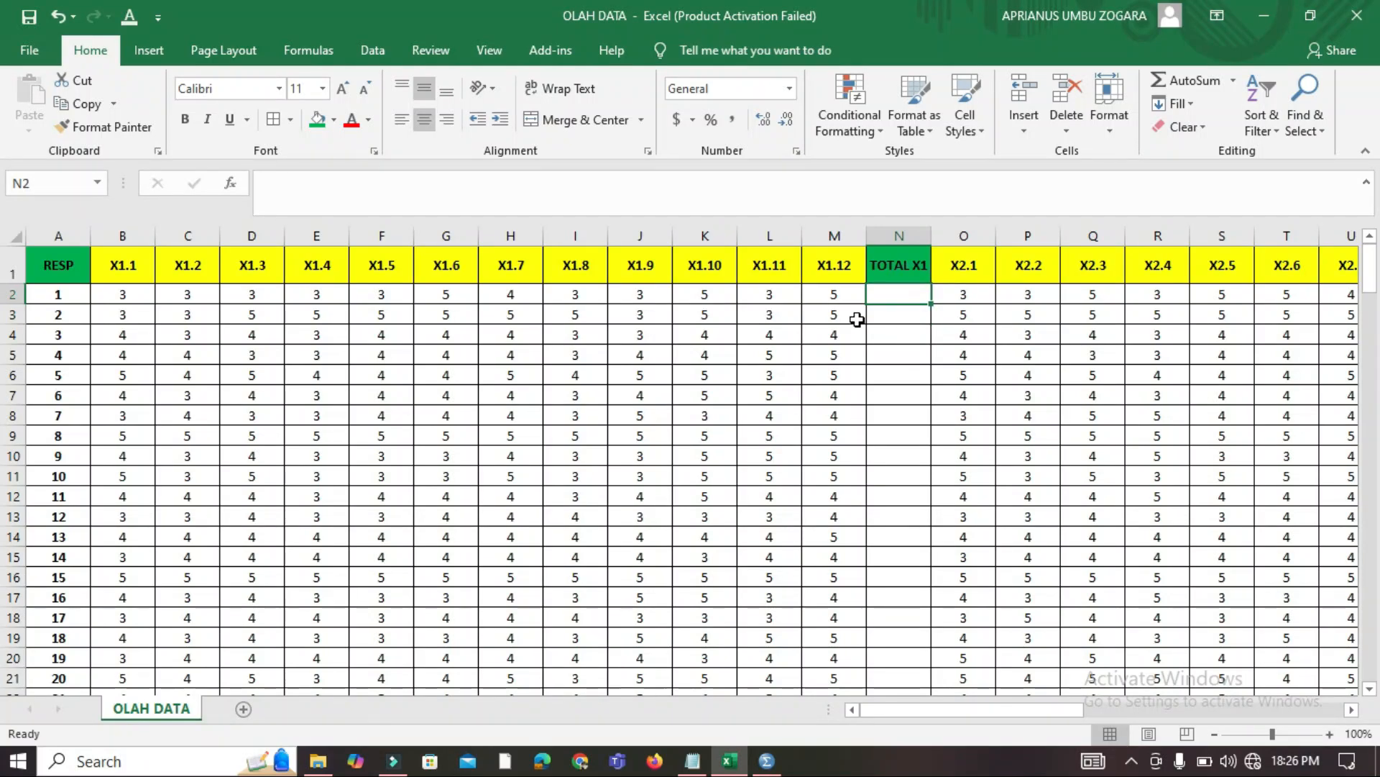
pyautogui.write('=SUM(')
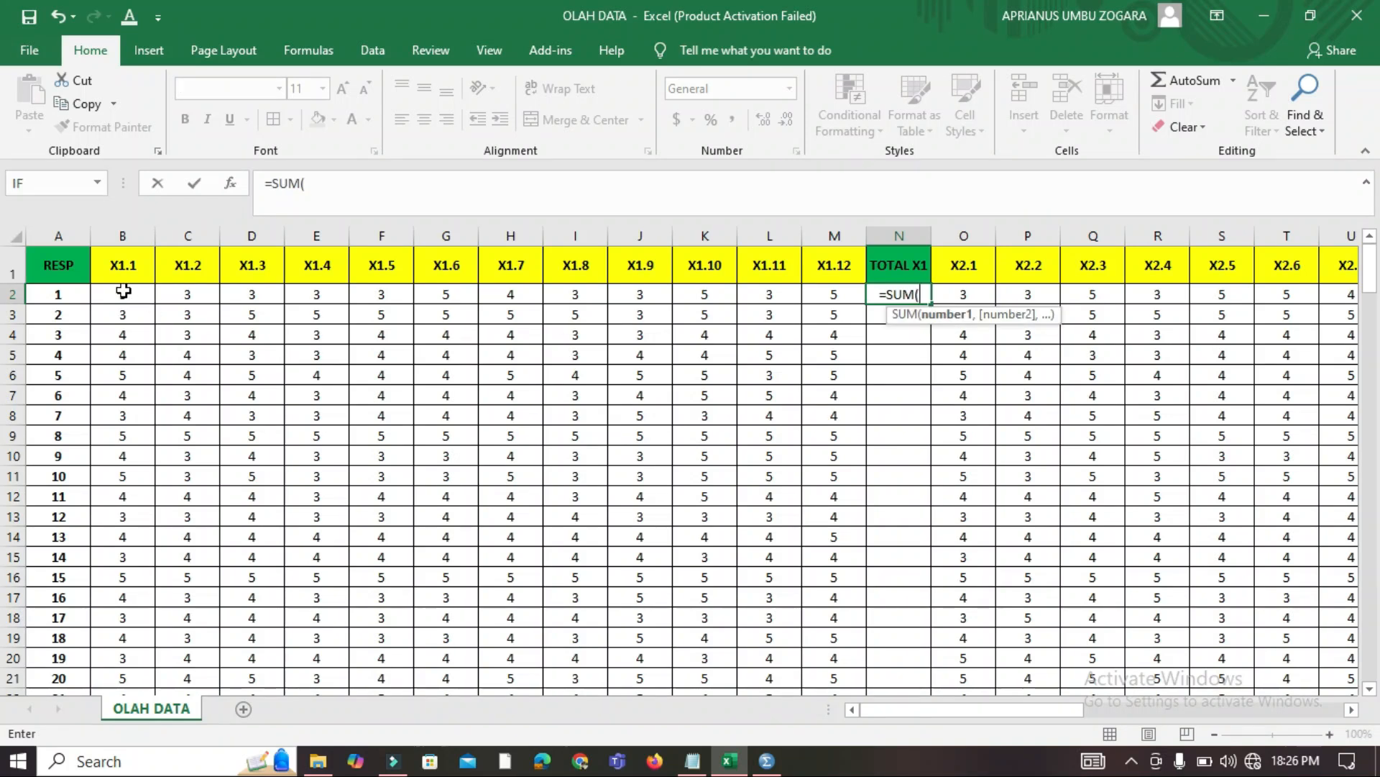
pyautogui.moveTo(123, 294); pyautogui.dragTo(839, 295)
pyautogui.write(')')
pyautogui.press('Return')
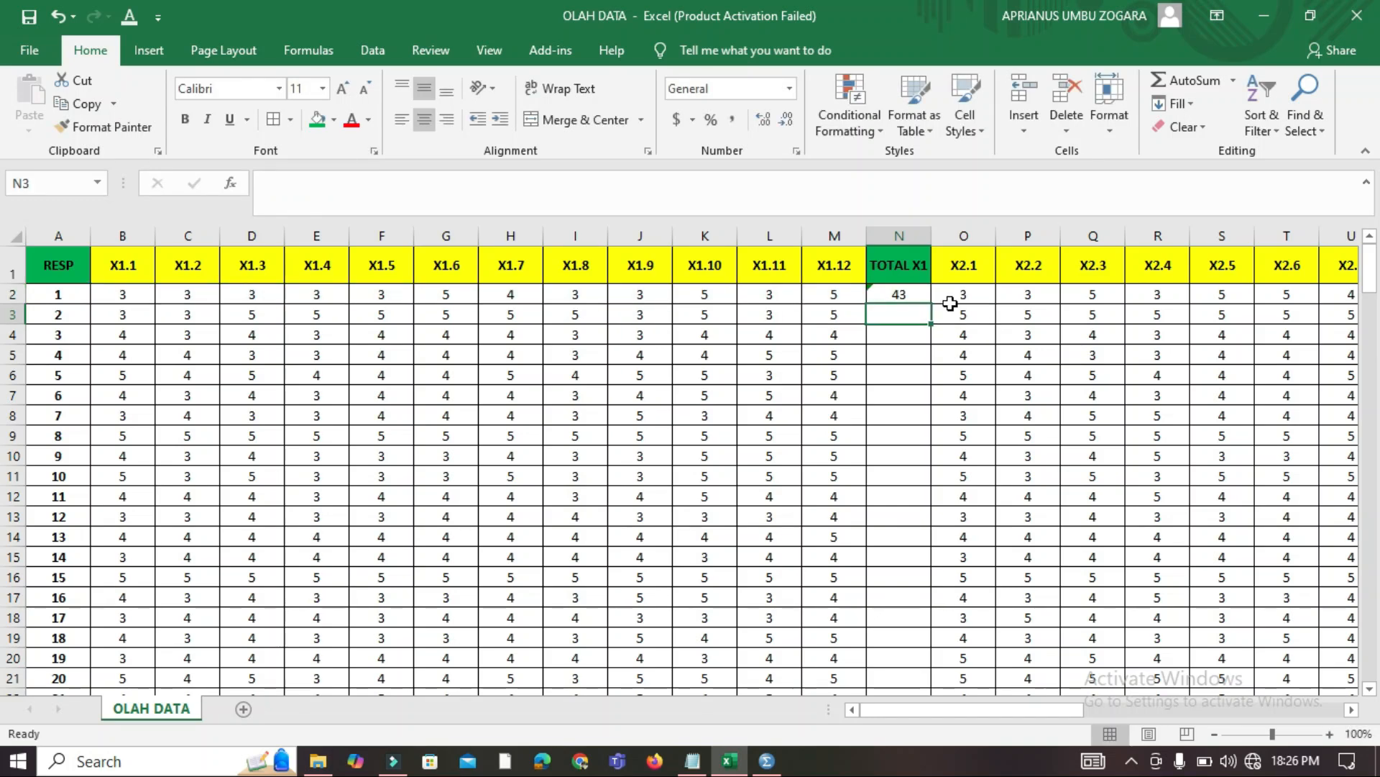
pyautogui.click(896, 291)
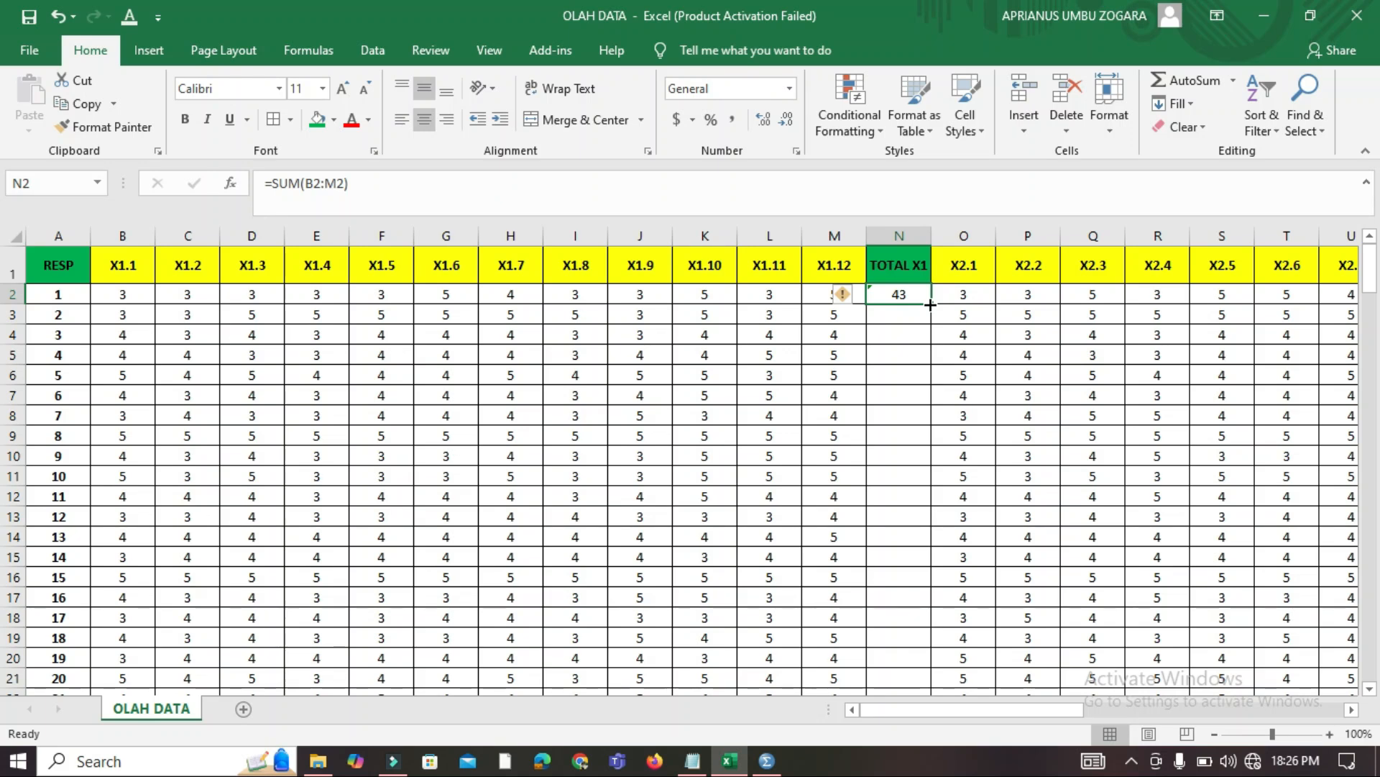
pyautogui.moveTo(930, 305); pyautogui.dragTo(931, 587)
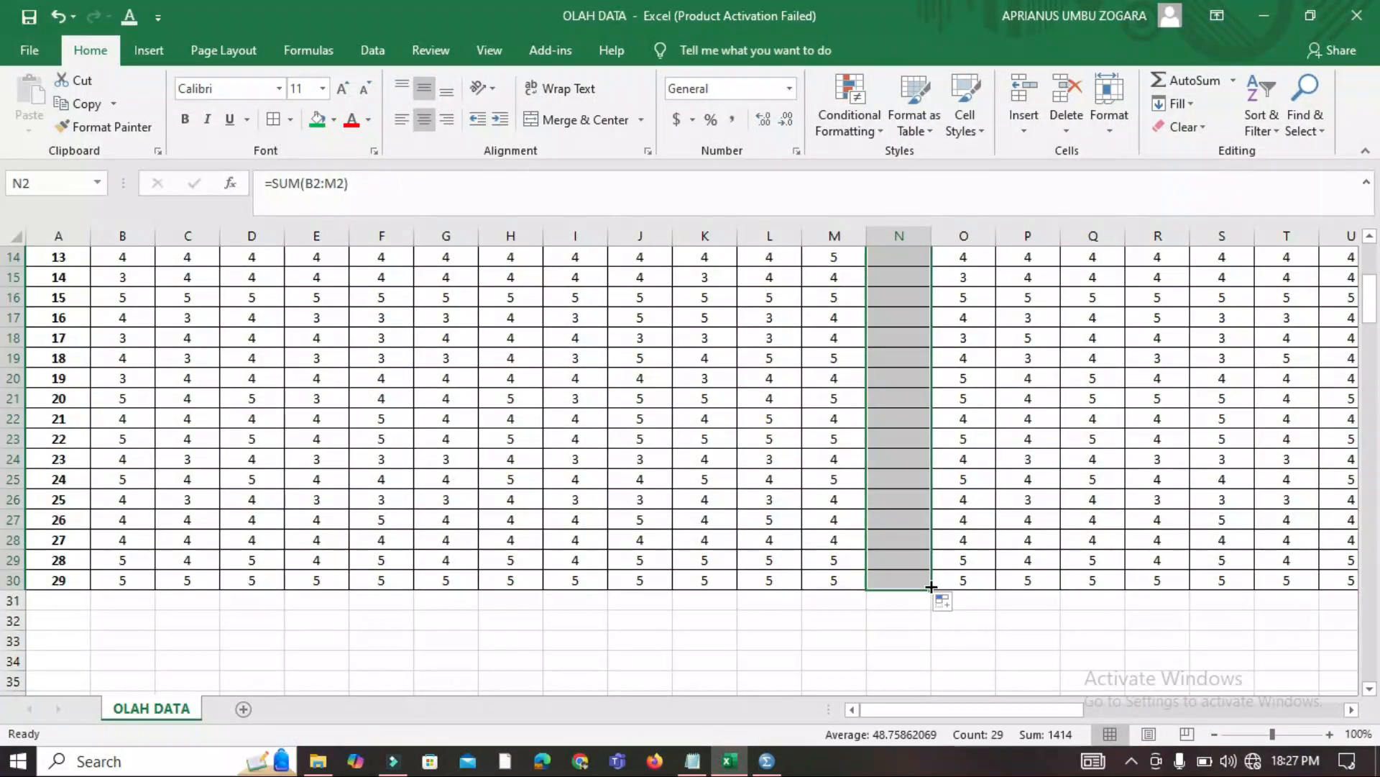
# Total the X2 items in W2 with =SUM(O2:V2) and fill the formula down to W30
pyautogui.moveTo(911, 713); pyautogui.dragTo(1057, 710)
pyautogui.scroll(4, 892, 536)
pyautogui.scroll(1, 893, 535)
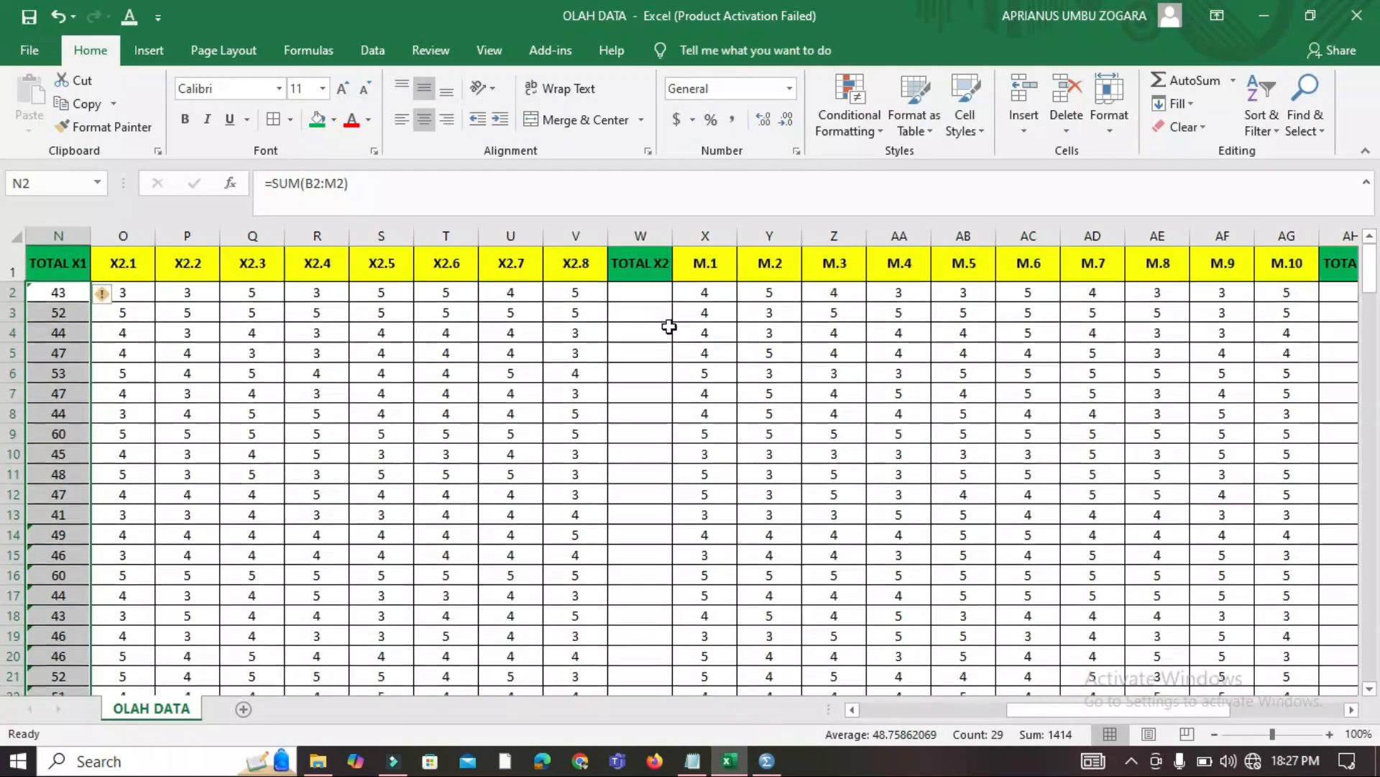
pyautogui.click(654, 296)
pyautogui.write('=(SUM')
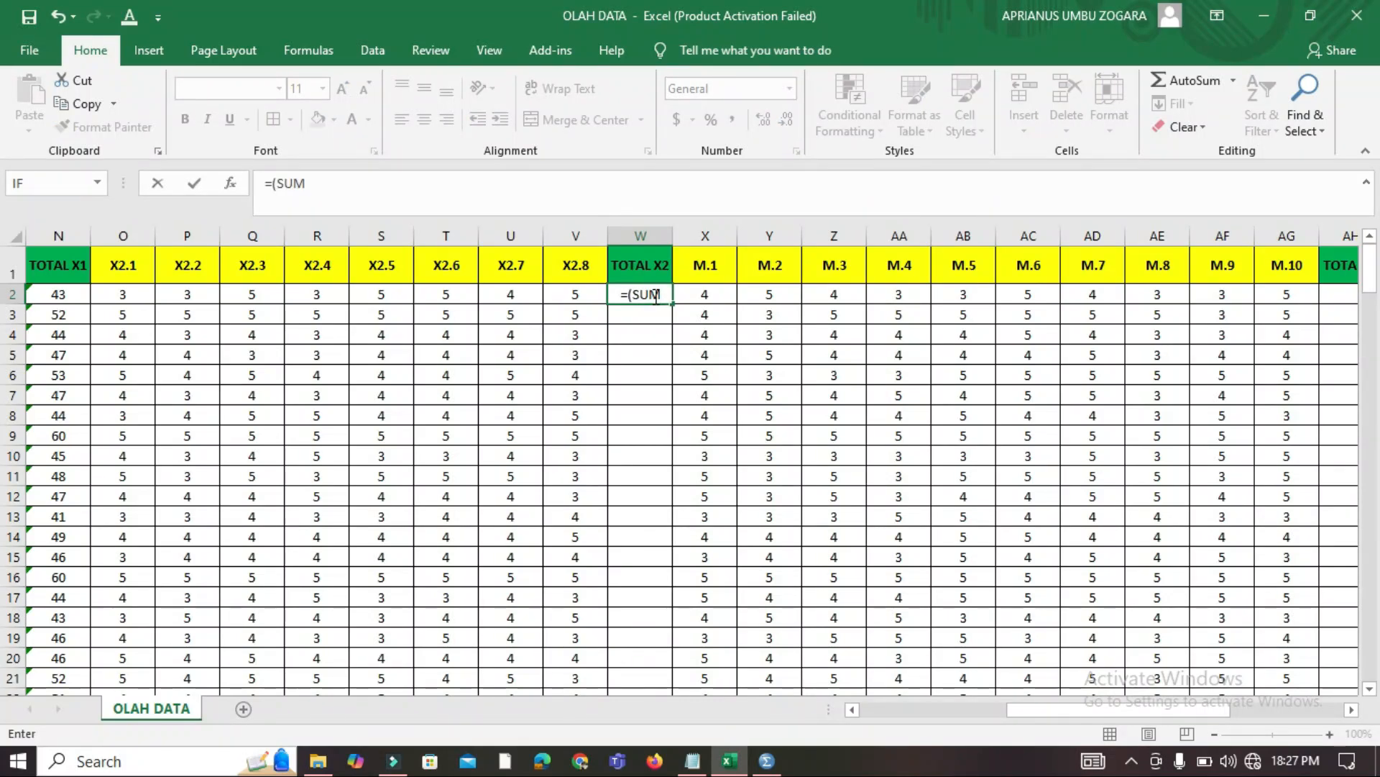
pyautogui.press('BackSpace')
pyautogui.press('BackSpace')
pyautogui.press('BackSpace')
pyautogui.press('BackSpace')
pyautogui.write('SUM(')
pyautogui.moveTo(137, 297); pyautogui.dragTo(598, 295)
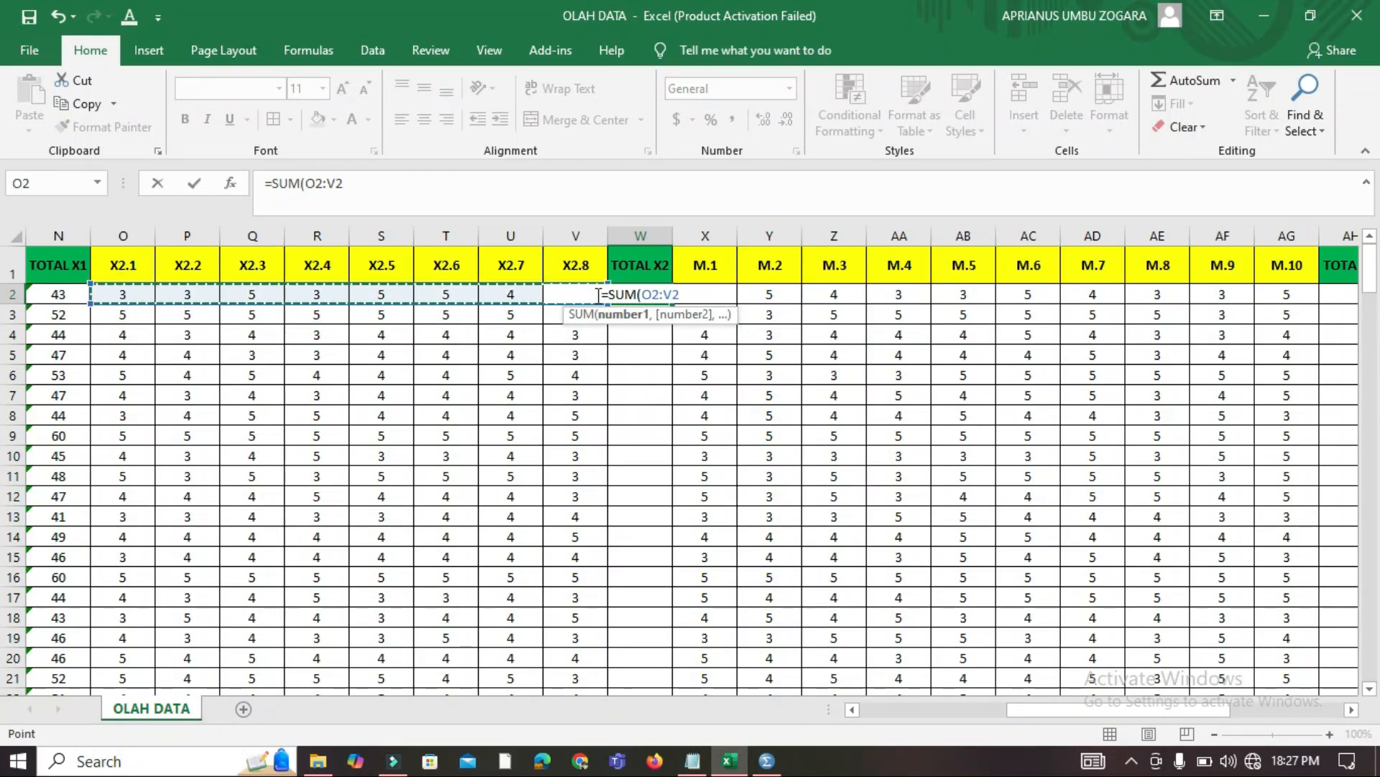
pyautogui.write(')')
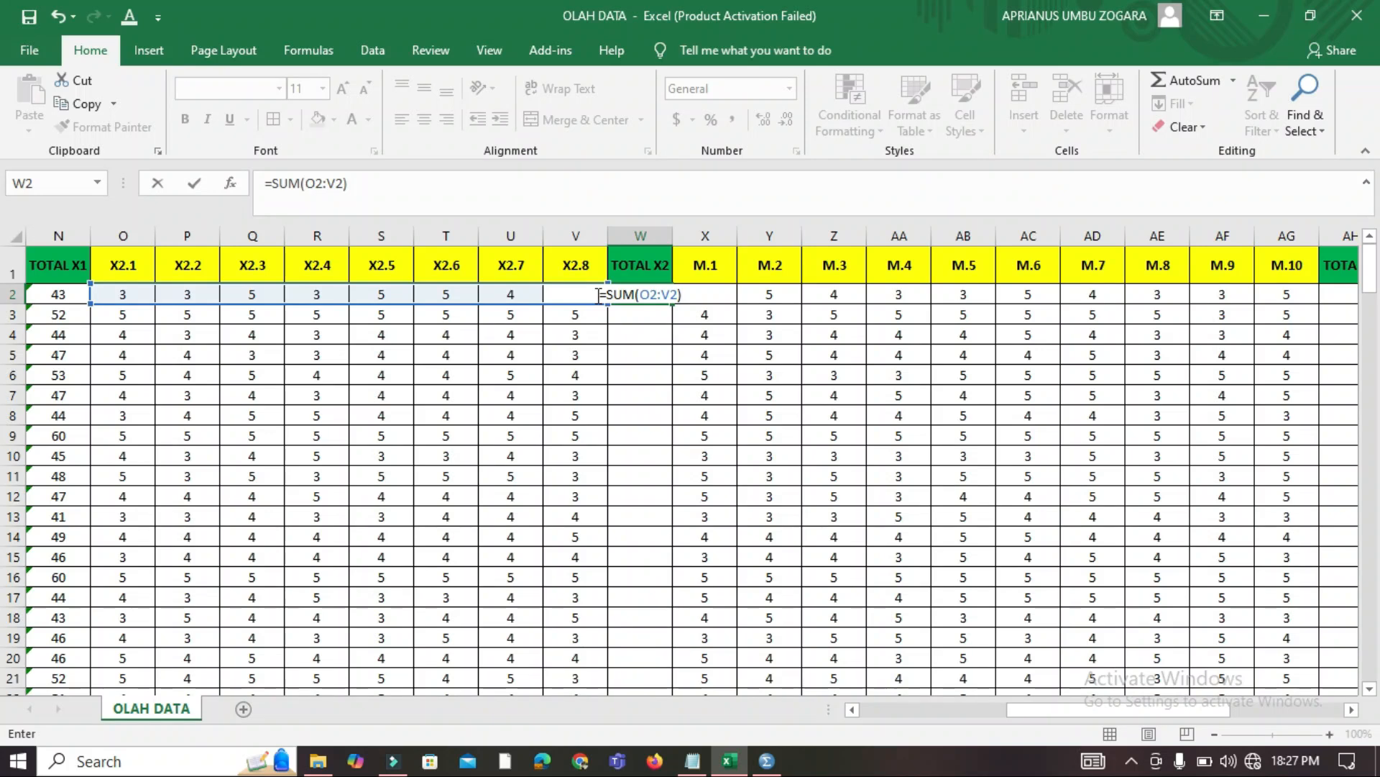
pyautogui.press('Return')
pyautogui.click(612, 293)
pyautogui.moveTo(672, 304); pyautogui.dragTo(645, 687)
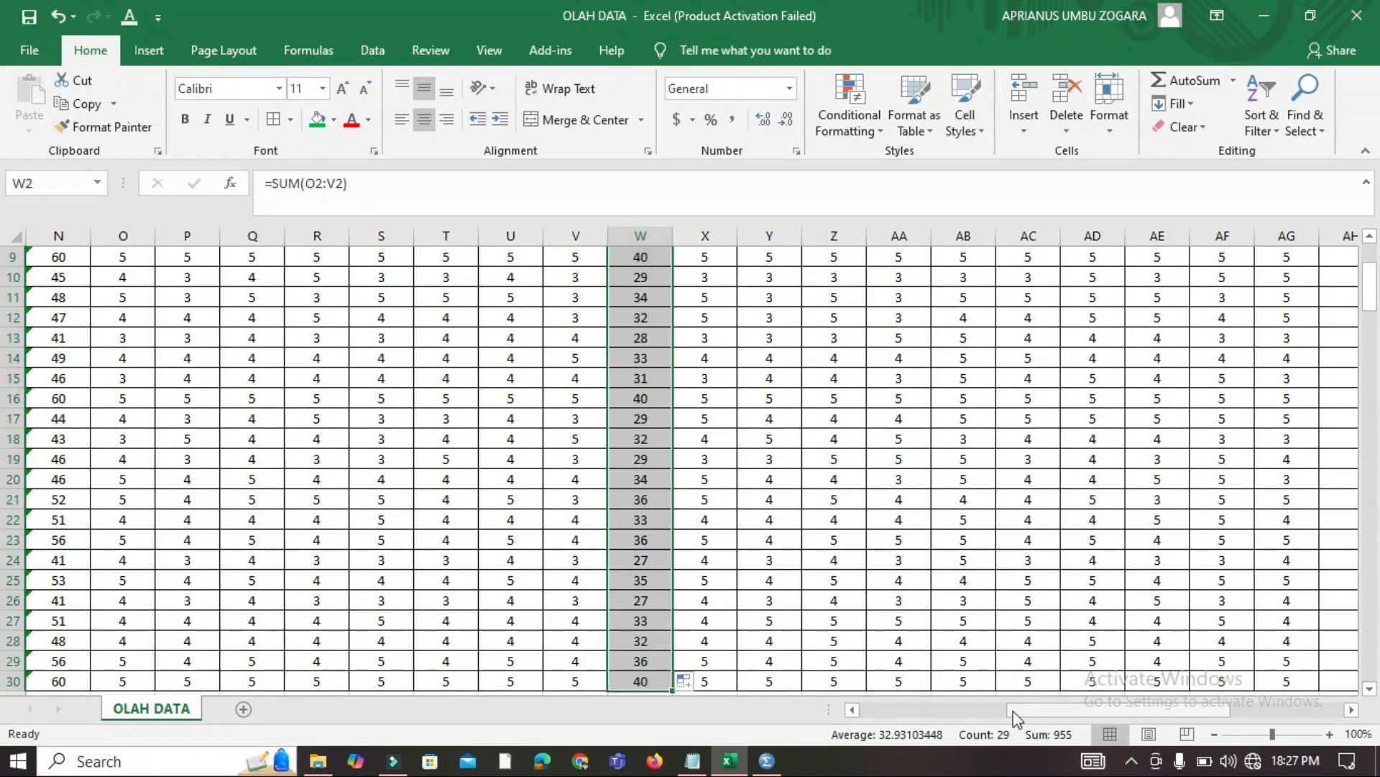
# Enter =SUM(X2:AG2) in AH2 under TOTAL M to add up the first respondent's M items
pyautogui.moveTo(1057, 716); pyautogui.dragTo(1125, 717)
pyautogui.scroll(3, 1000, 283)
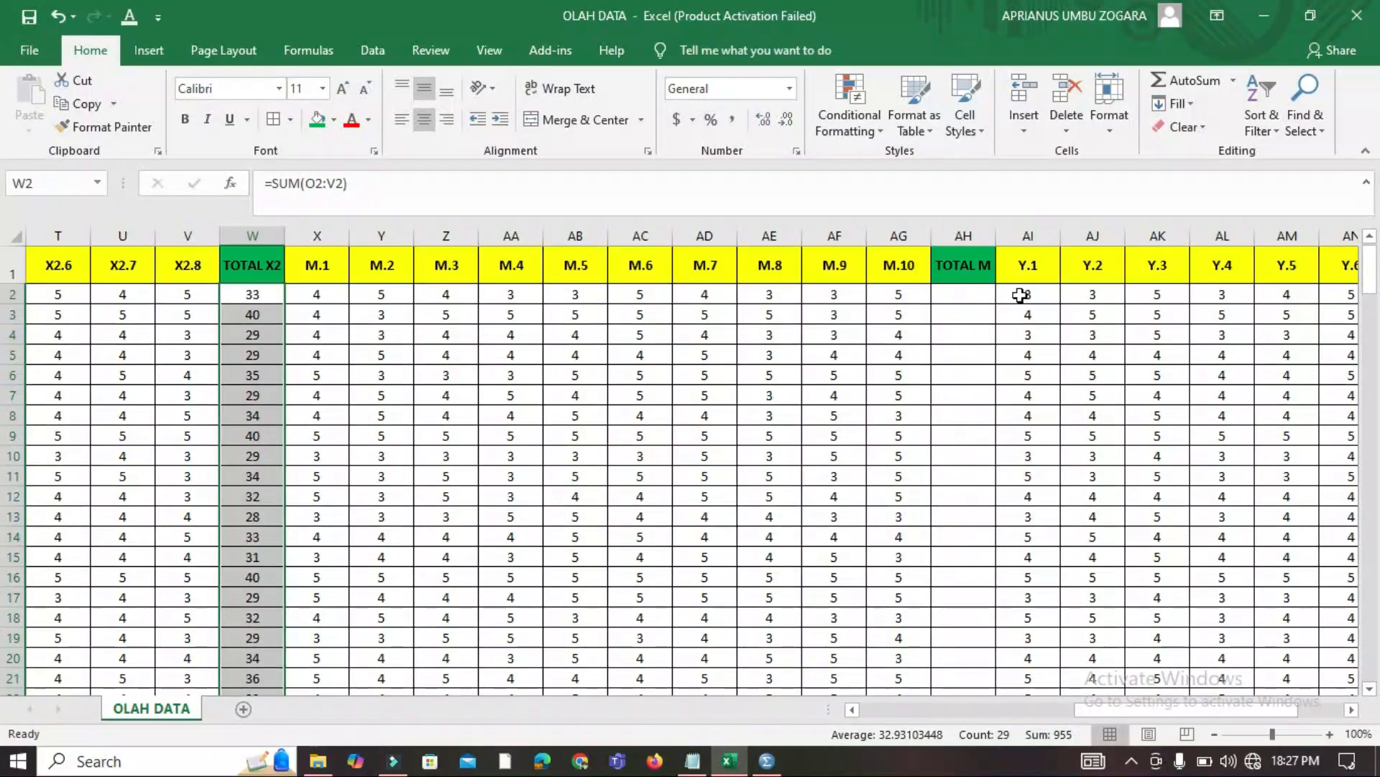
pyautogui.click(970, 295)
pyautogui.write('=S')
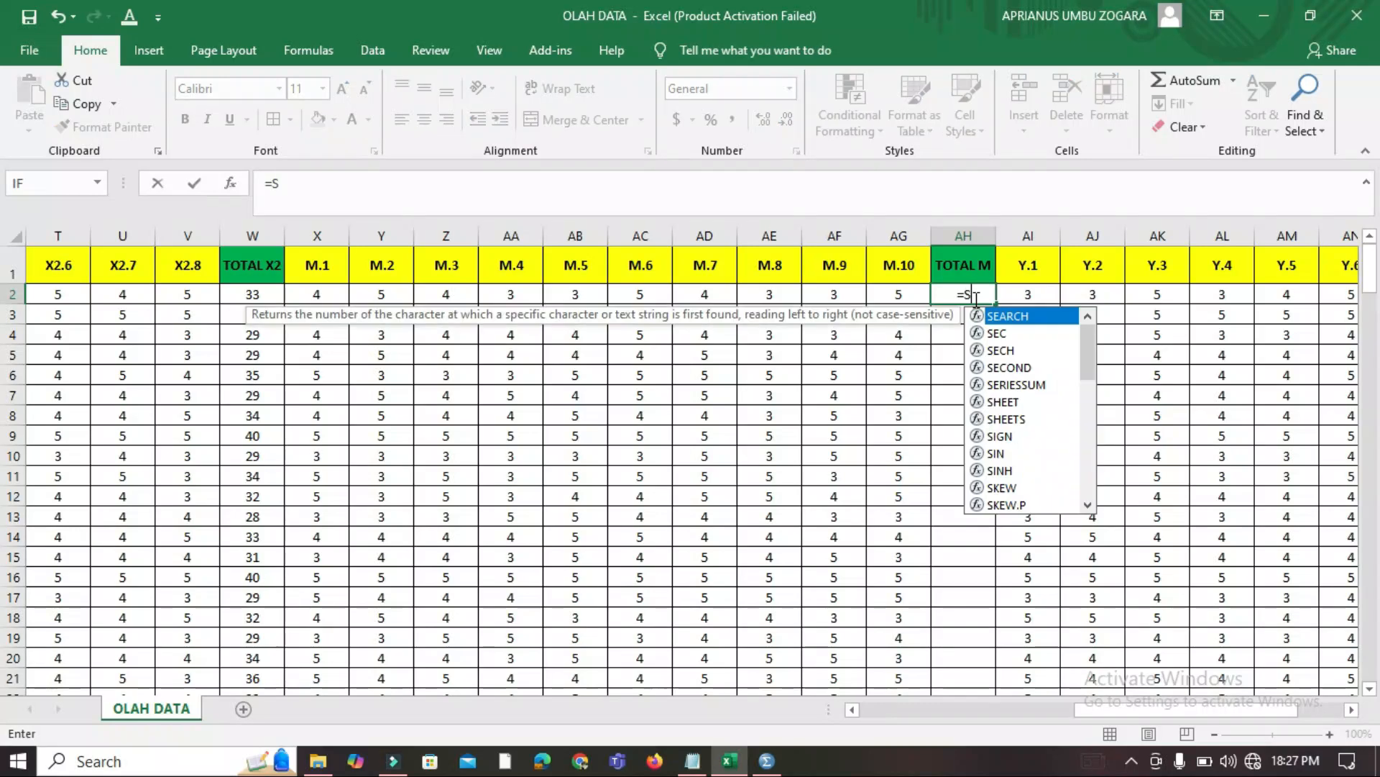
pyautogui.write('UM(')
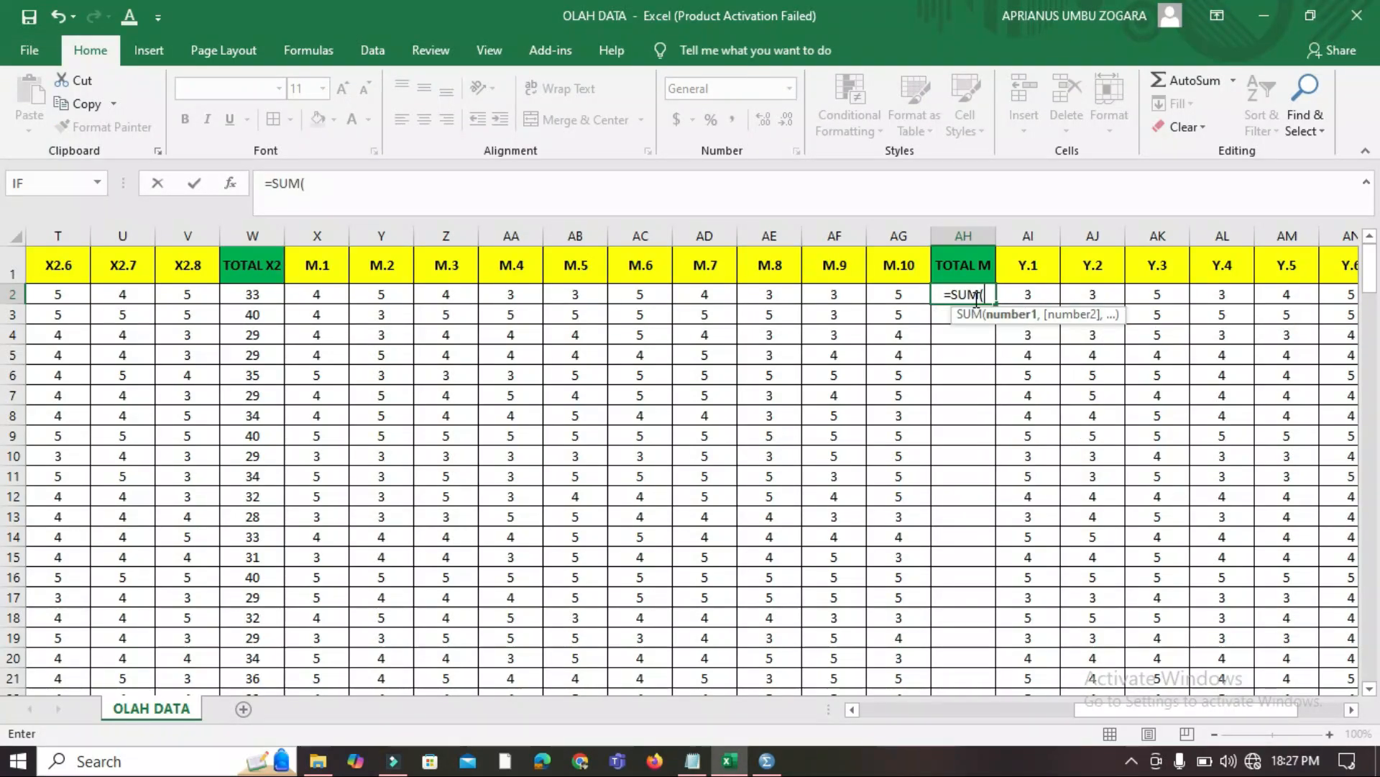
pyautogui.click(314, 296)
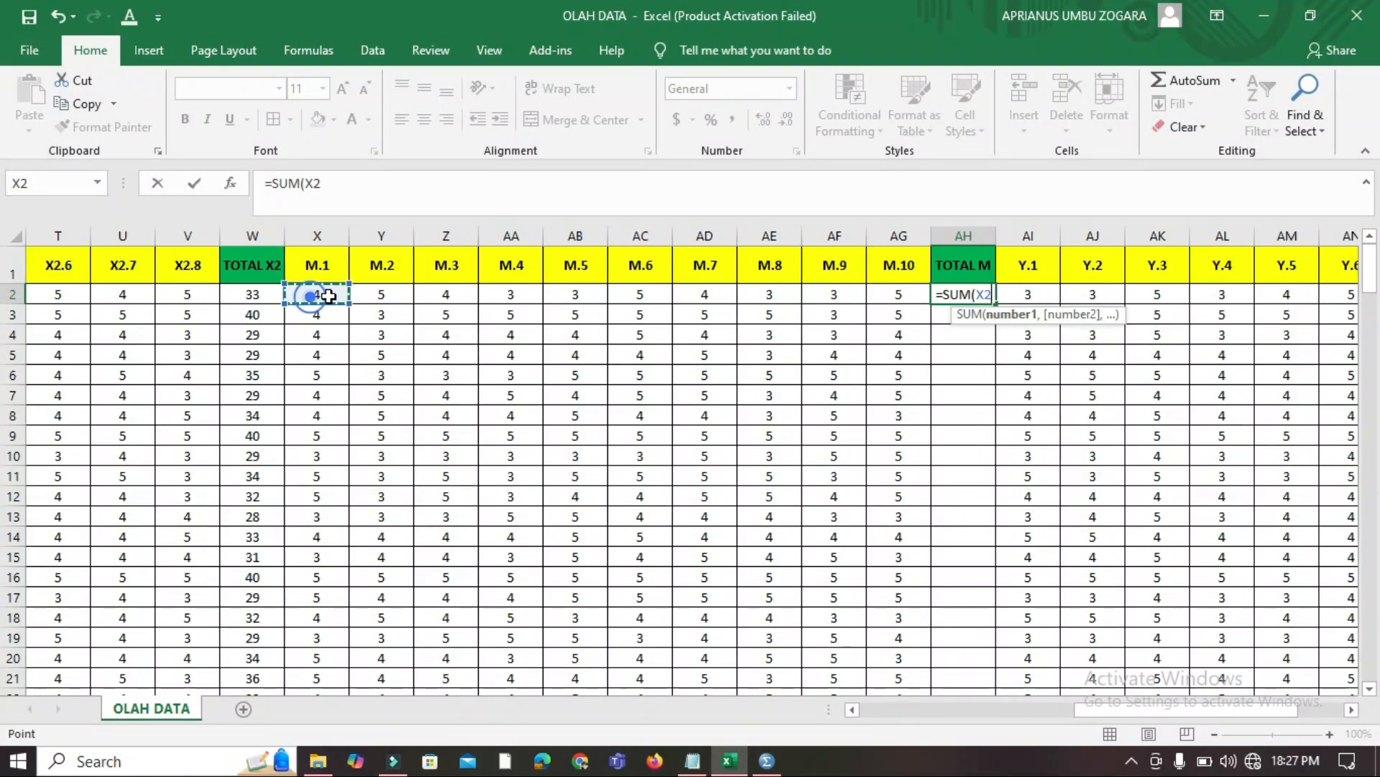
pyautogui.keyDown('shift'); pyautogui.click(895, 294); pyautogui.keyUp('shift')
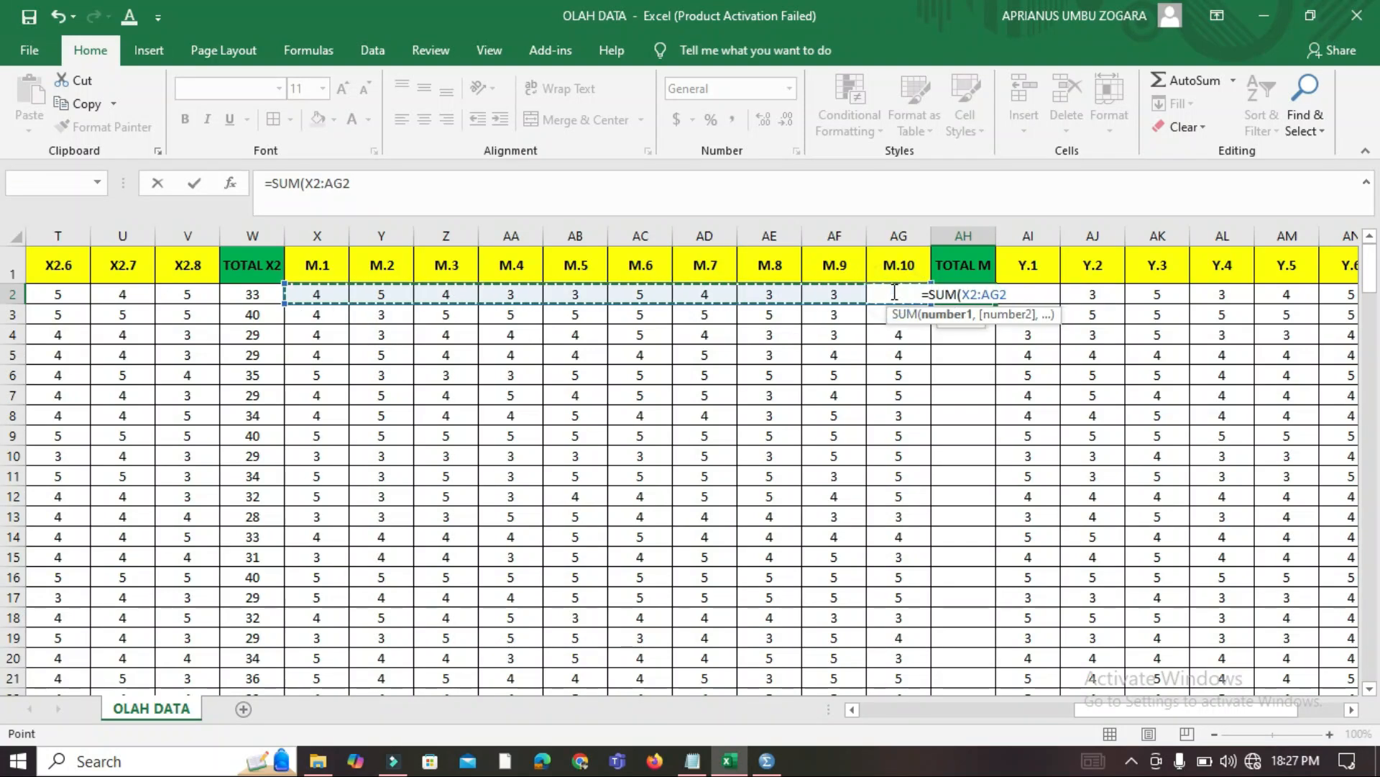
pyautogui.write(')')
pyautogui.press('Return')
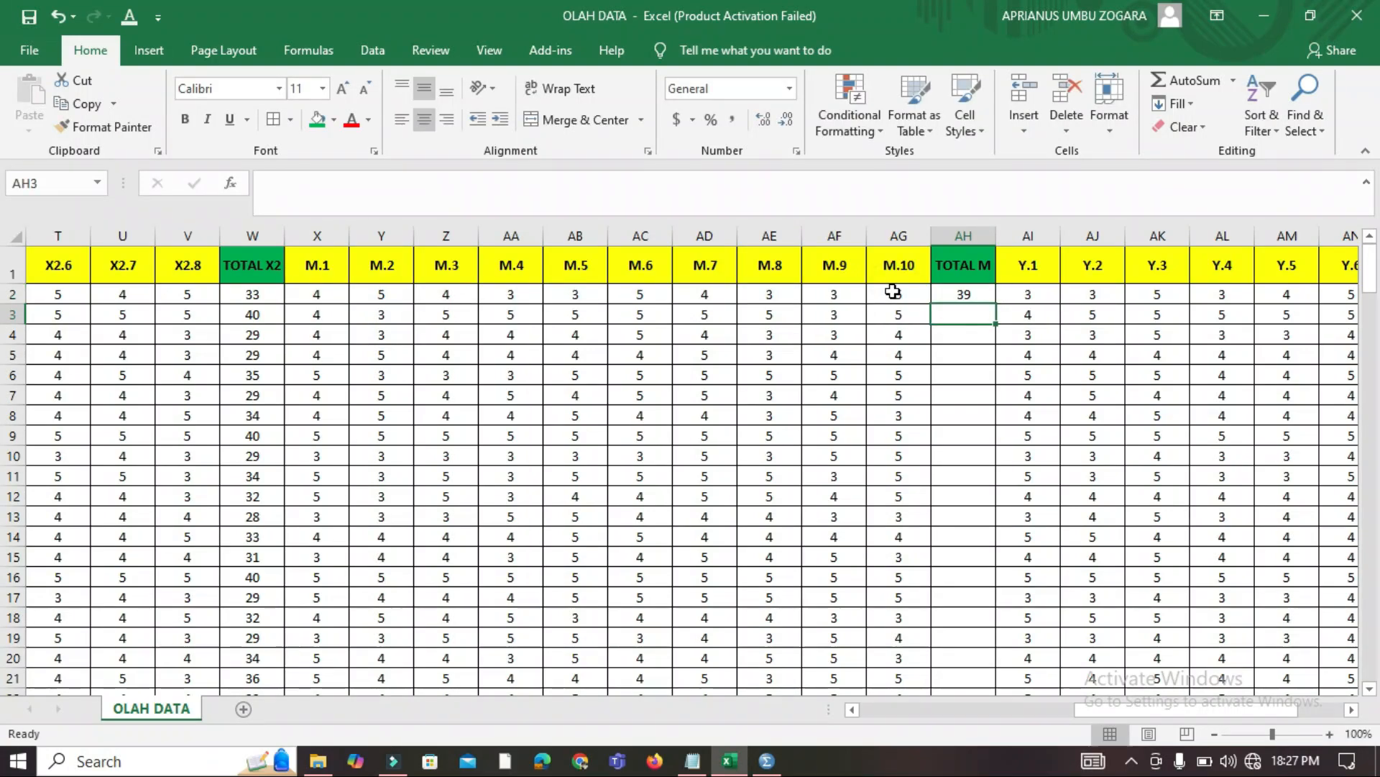
# Fill the TOTAL M formula from AH2 down through AH30 for all respondents
pyautogui.click(971, 291)
pyautogui.moveTo(995, 310); pyautogui.dragTo(965, 604)
pyautogui.click(964, 564)
pyautogui.click(967, 545)
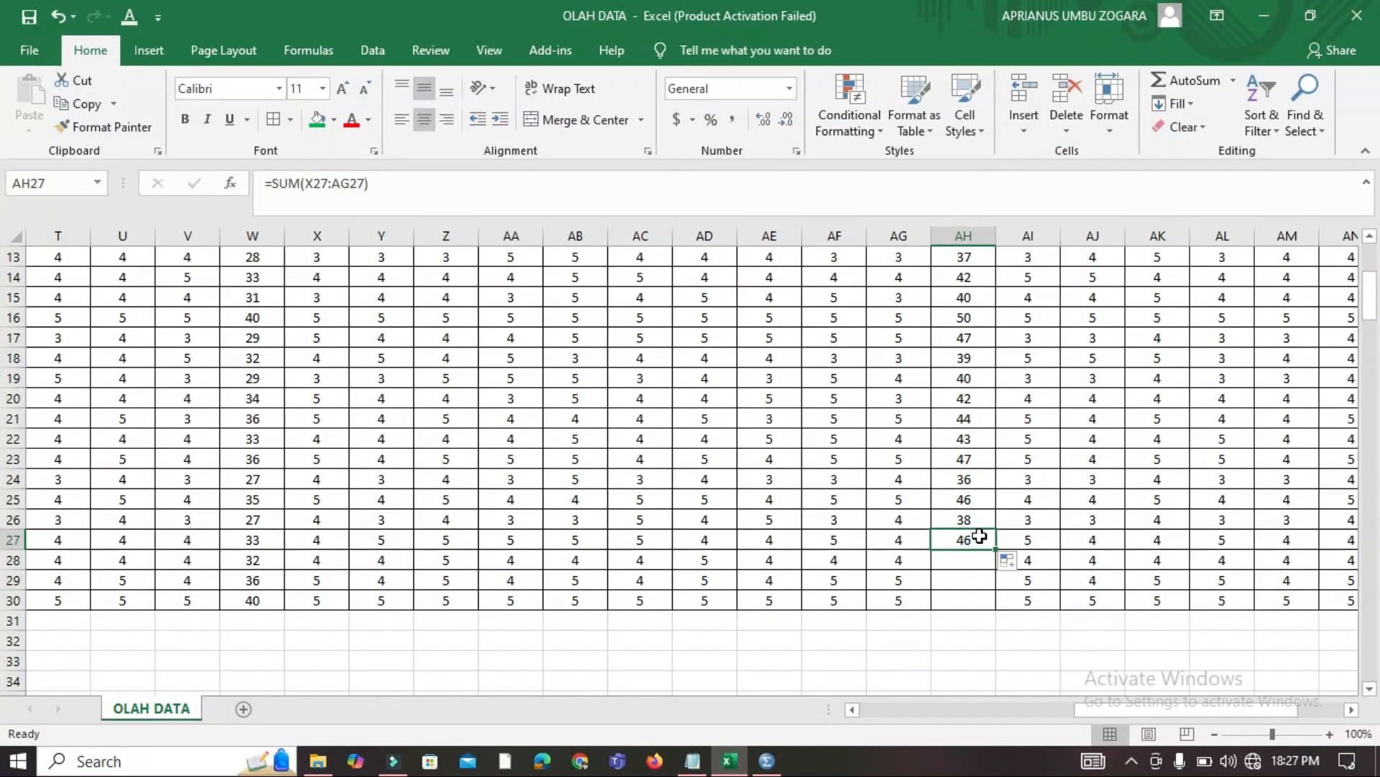
pyautogui.moveTo(995, 550); pyautogui.dragTo(994, 610)
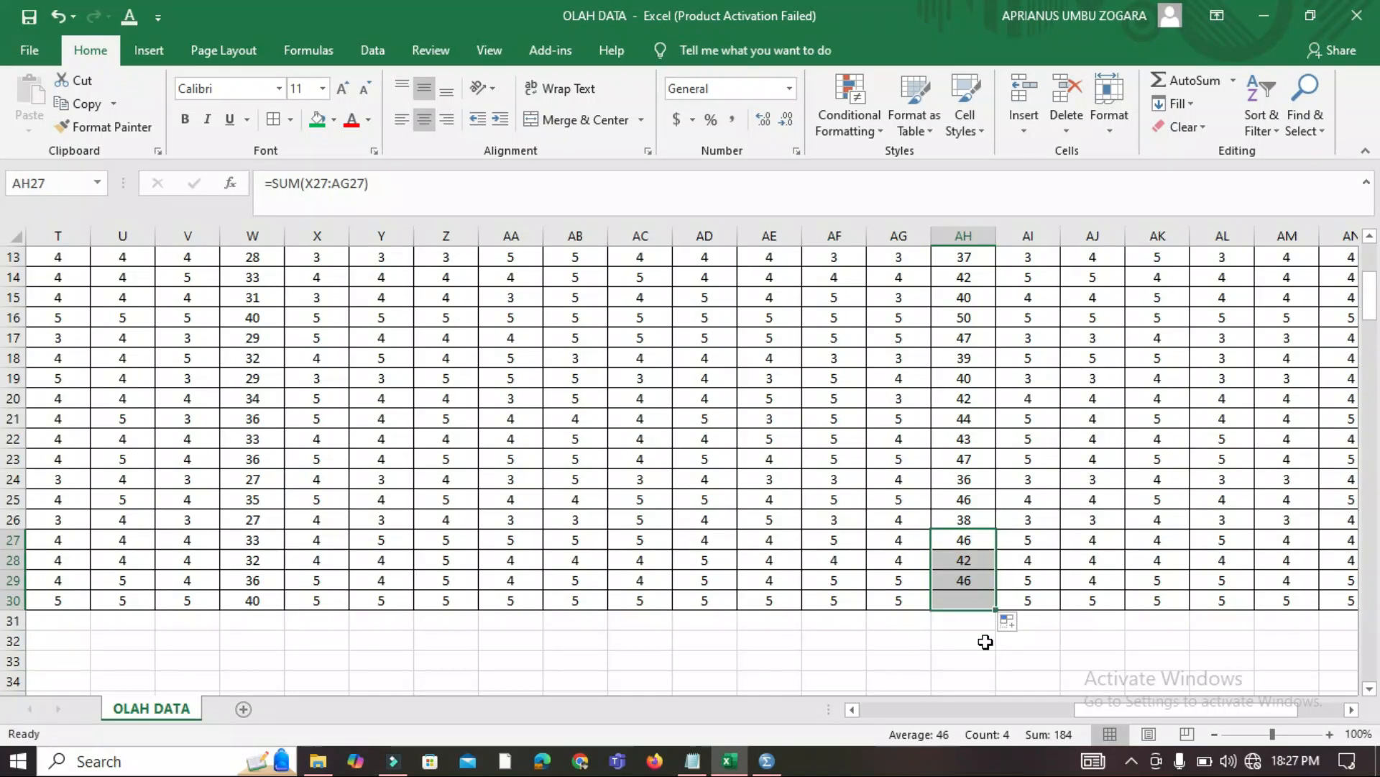
pyautogui.click(982, 594)
# Enter =SUM(AI2:AP2) in AQ2 under TOTAL Y to add up the first respondent's Y items
pyautogui.moveTo(1122, 707); pyautogui.dragTo(1231, 714)
pyautogui.scroll(4, 1264, 468)
pyautogui.click(1291, 300)
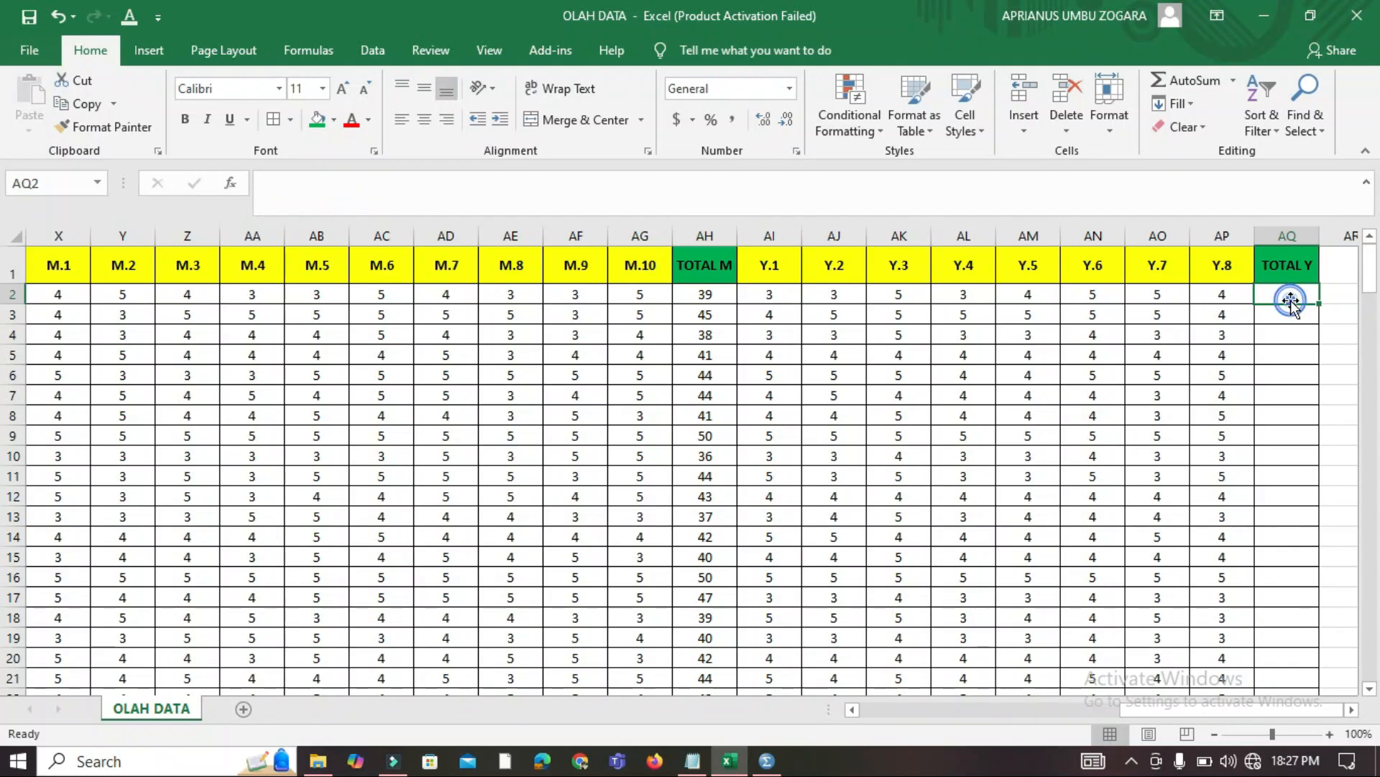
pyautogui.write('=SUM(')
pyautogui.click(769, 294)
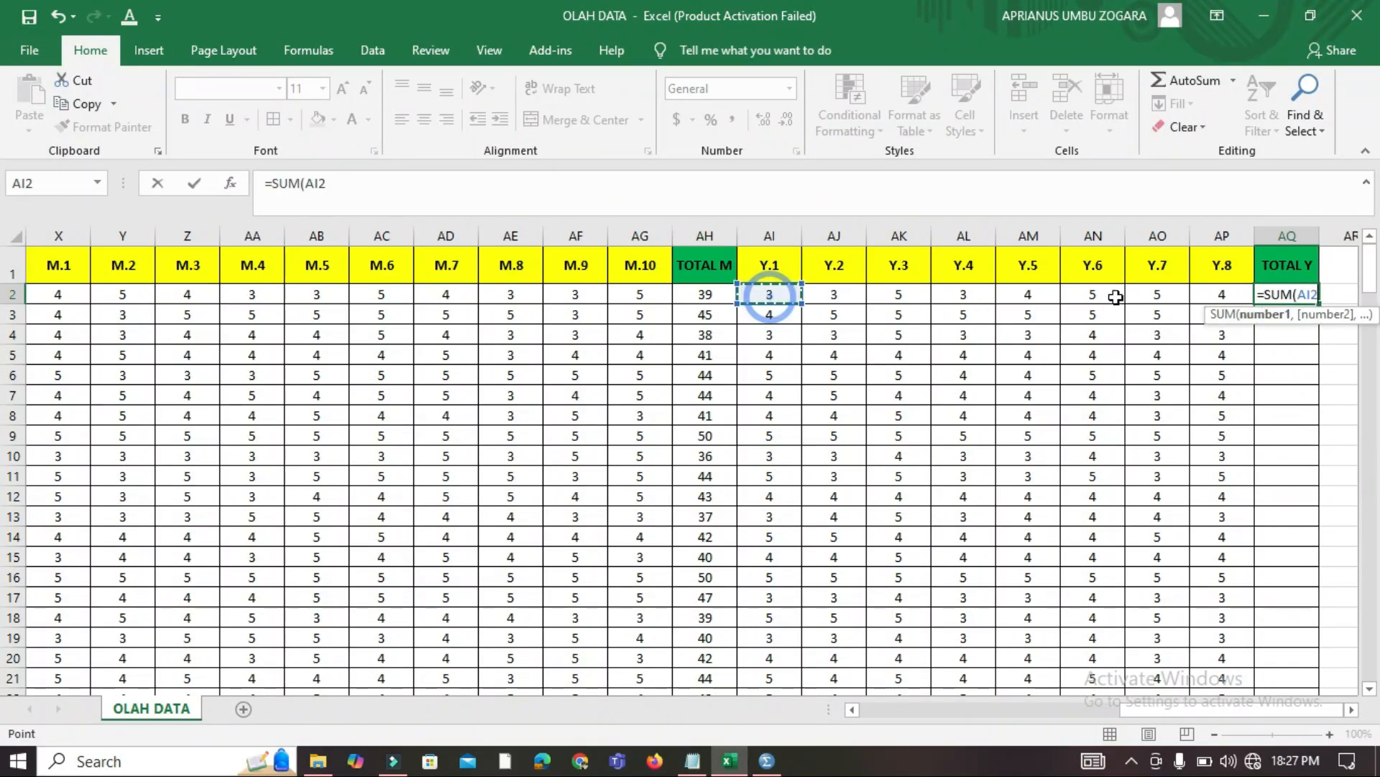
pyautogui.keyDown('shift'); pyautogui.click(1211, 297); pyautogui.keyUp('shift')
pyautogui.write(')')
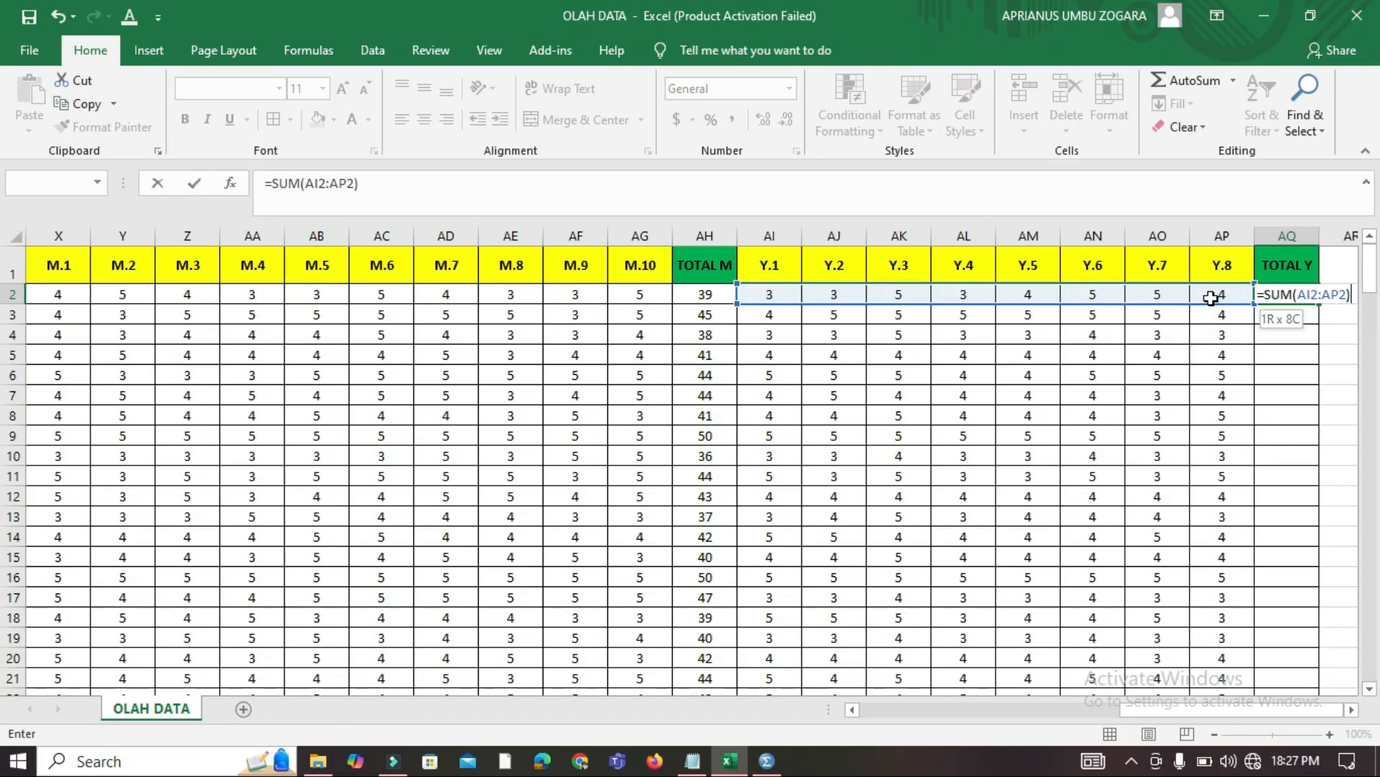
pyautogui.press('Return')
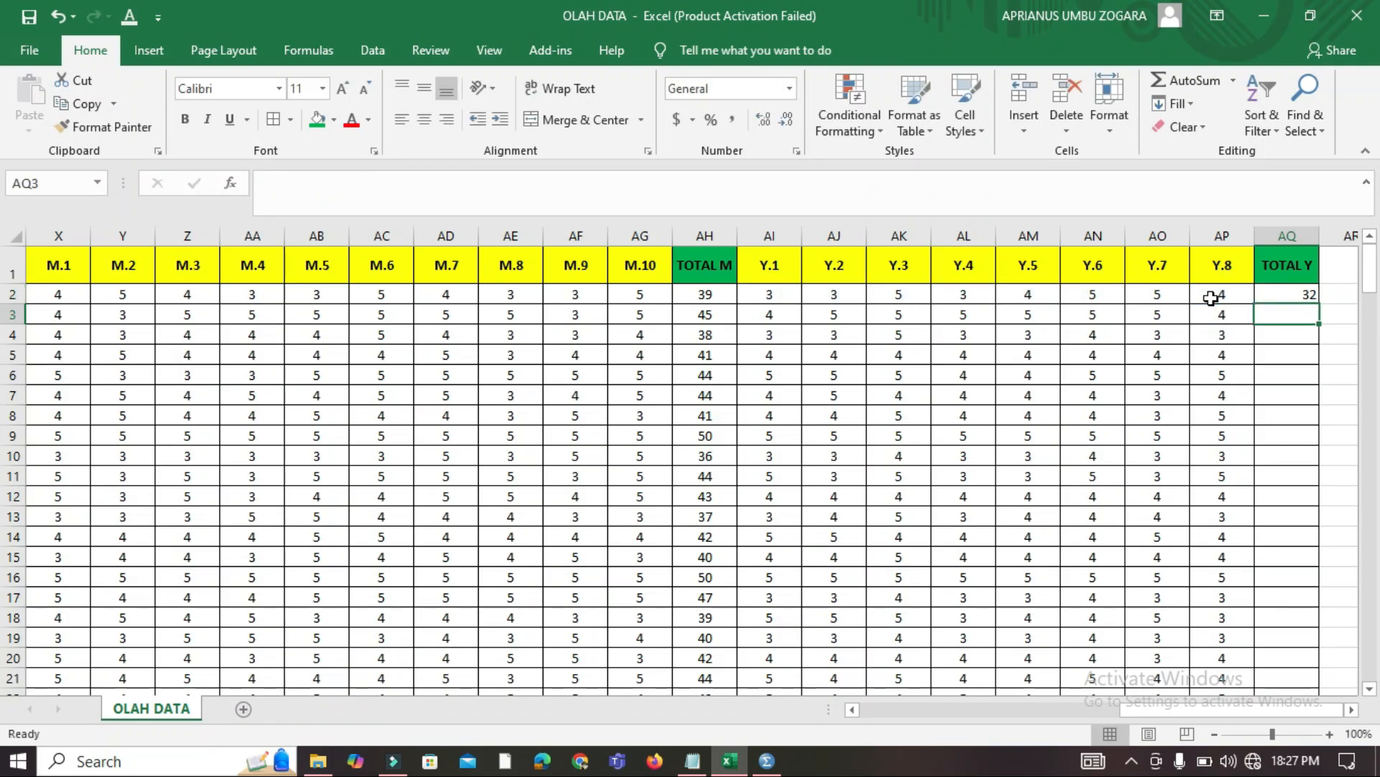
# Fill the TOTAL Y formula from AQ2 down through AQ30 and centre the totals
pyautogui.click(1303, 295)
pyautogui.moveTo(1316, 308); pyautogui.dragTo(1287, 659)
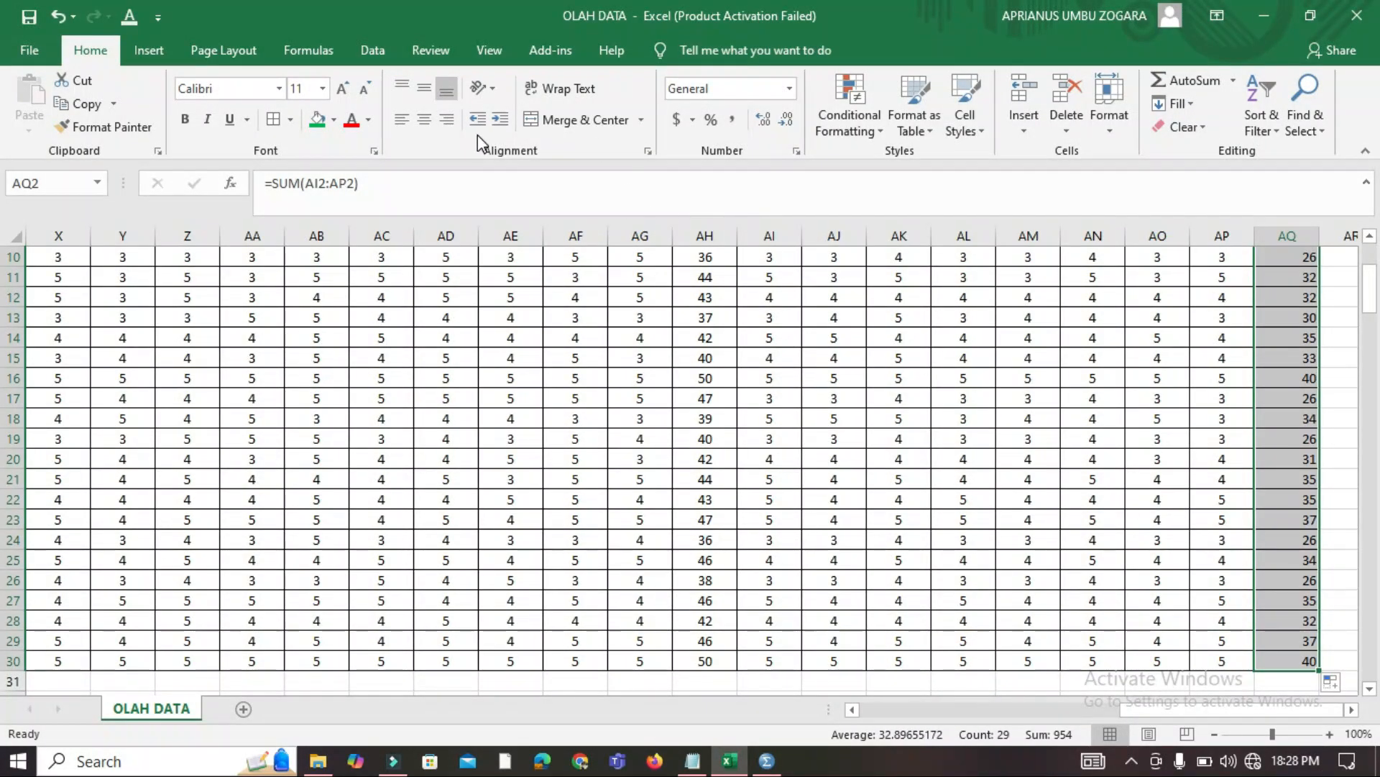
pyautogui.scroll(3, 732, 497)
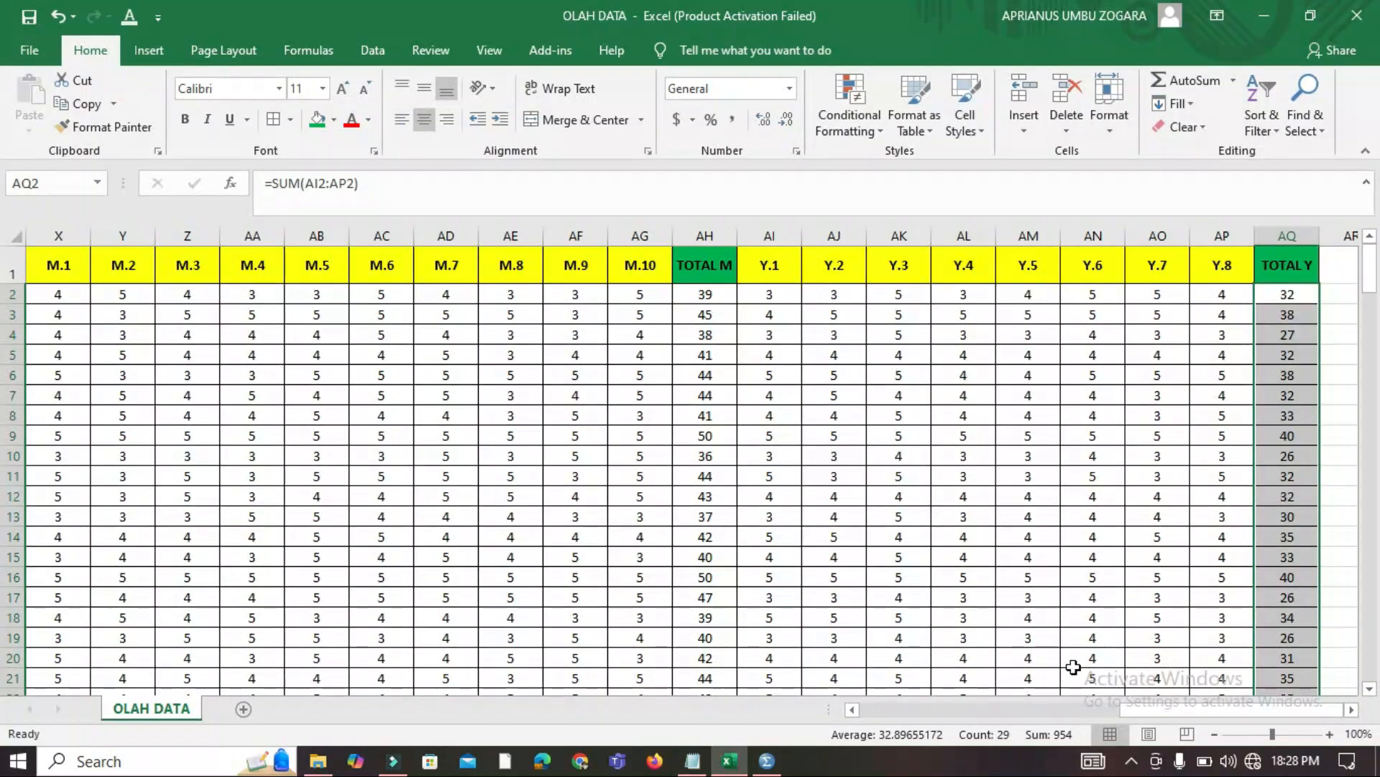
# Look over the X1 and X2 item scores at the beginning of the sheet
pyautogui.moveTo(1207, 711); pyautogui.dragTo(883, 717)
pyautogui.click(691, 435)
pyautogui.click(924, 414)
pyautogui.click(284, 420)
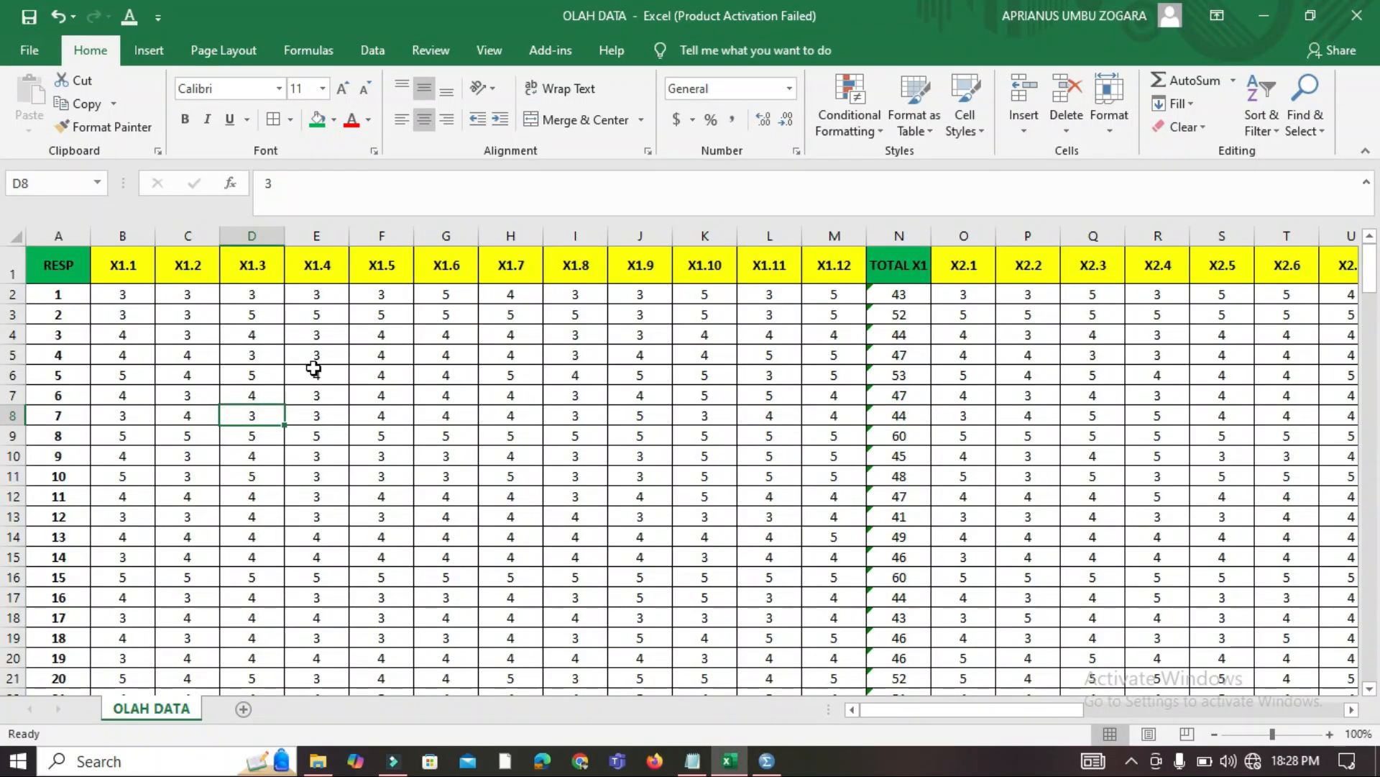
pyautogui.click(289, 353)
pyautogui.moveTo(117, 288); pyautogui.dragTo(855, 311)
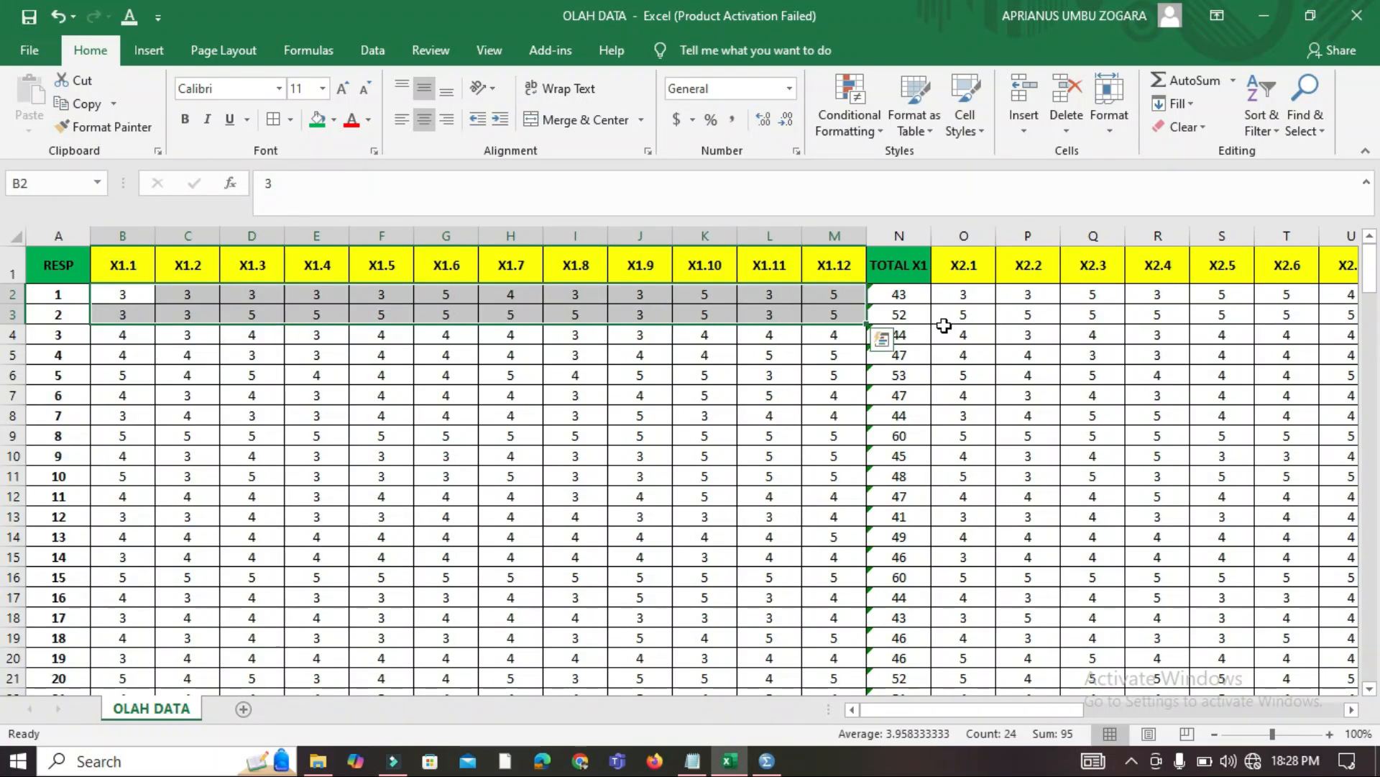
pyautogui.click(1044, 393)
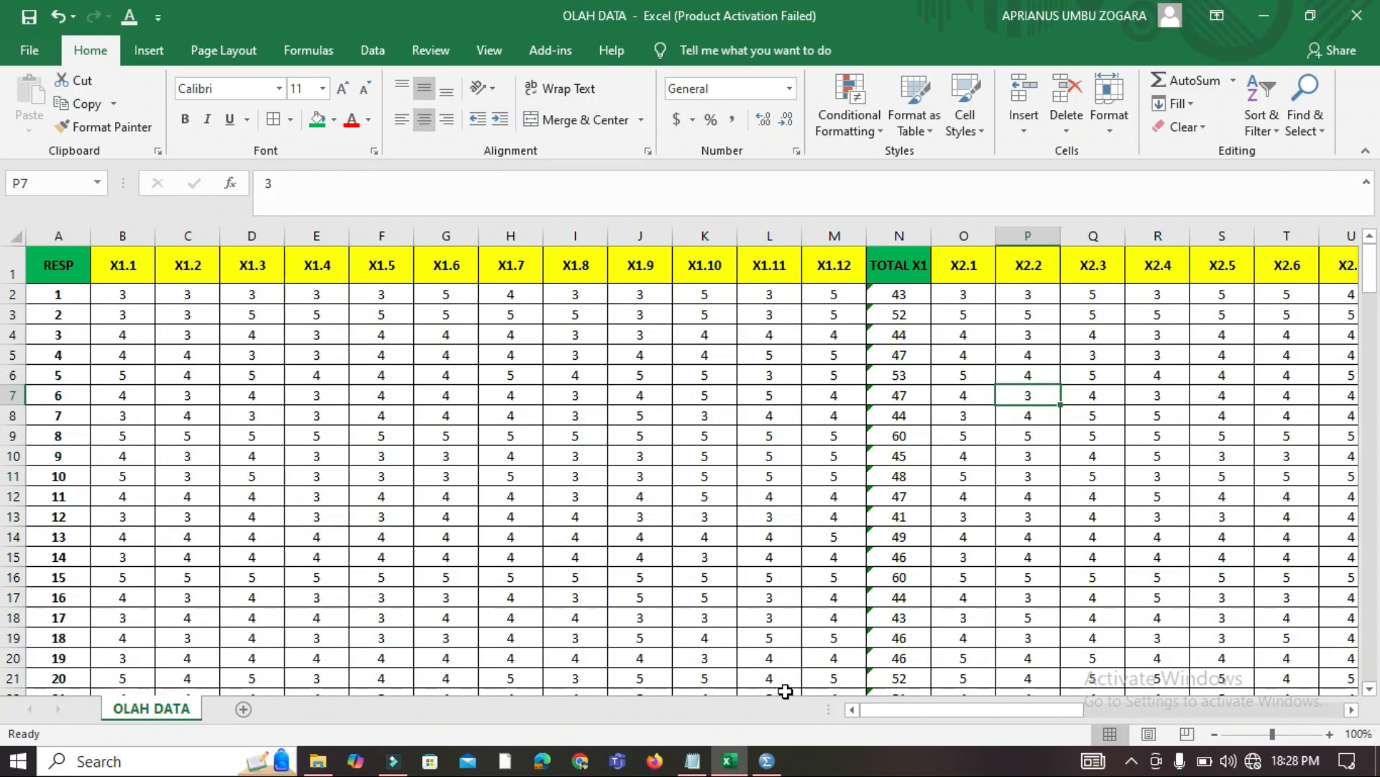
# Switch to IBM SPSS Statistics and show the variable definitions of the empty dataset
pyautogui.click(769, 763)
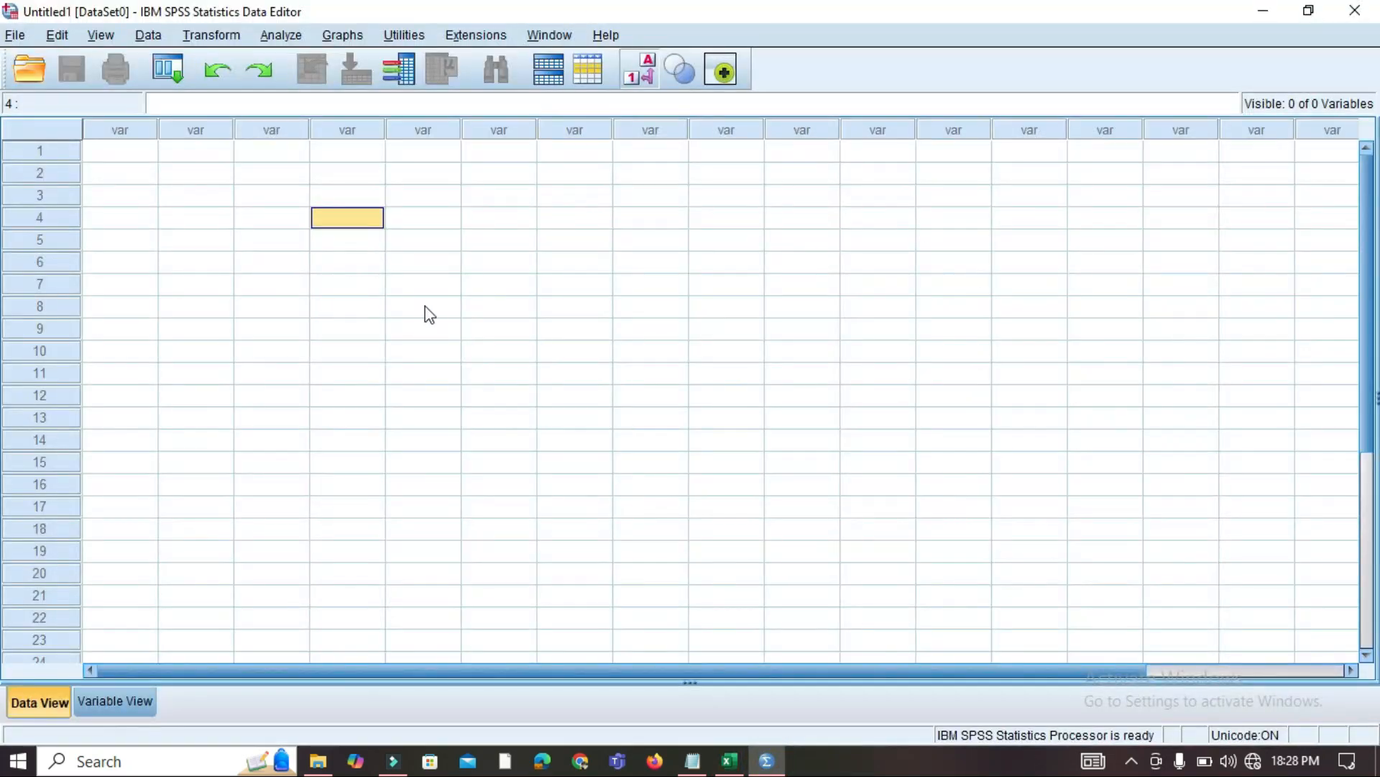
pyautogui.click(423, 306)
pyautogui.click(133, 150)
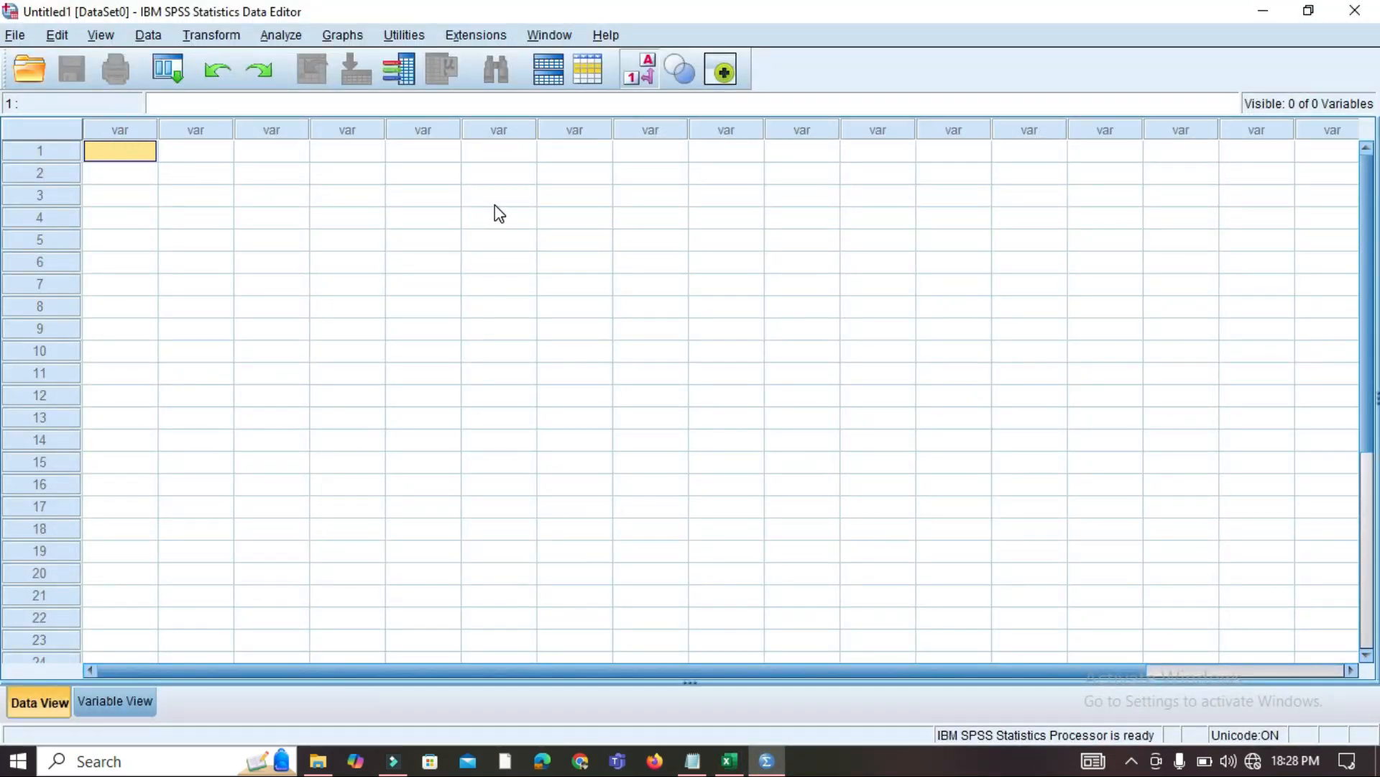
pyautogui.click(126, 701)
# Return to Excel and examine the TOTAL X1 scores in column N
pyautogui.click(729, 761)
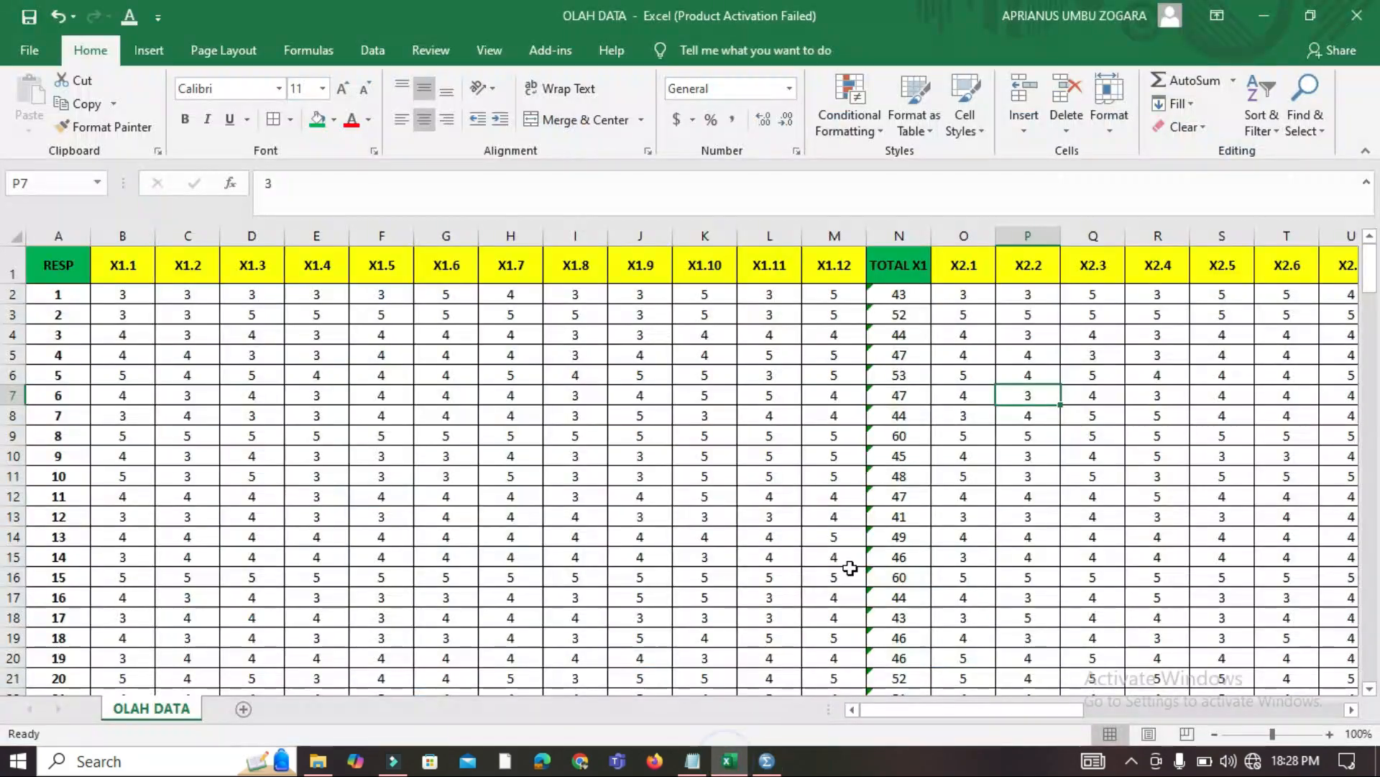
pyautogui.moveTo(899, 295); pyautogui.dragTo(901, 676)
pyautogui.moveTo(1046, 709); pyautogui.dragTo(748, 736)
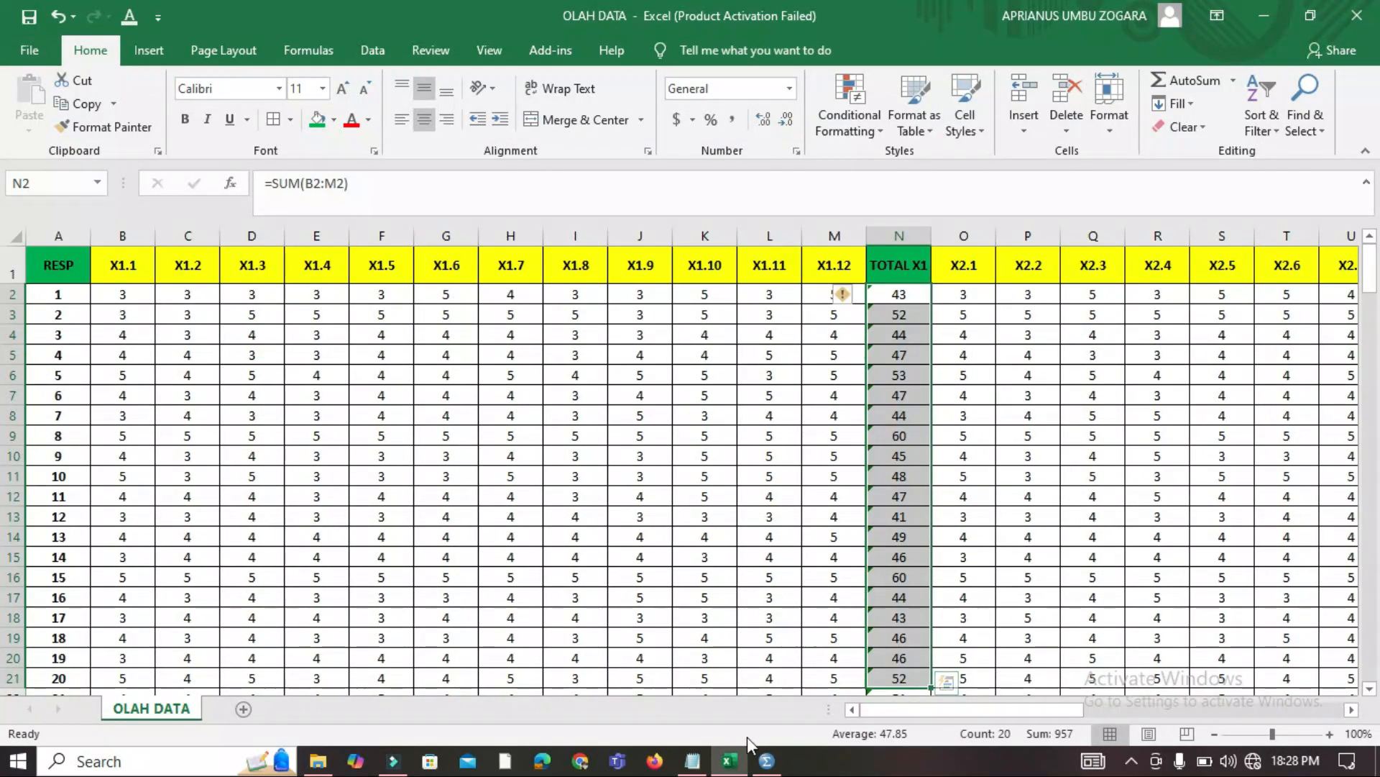
pyautogui.moveTo(767, 762)
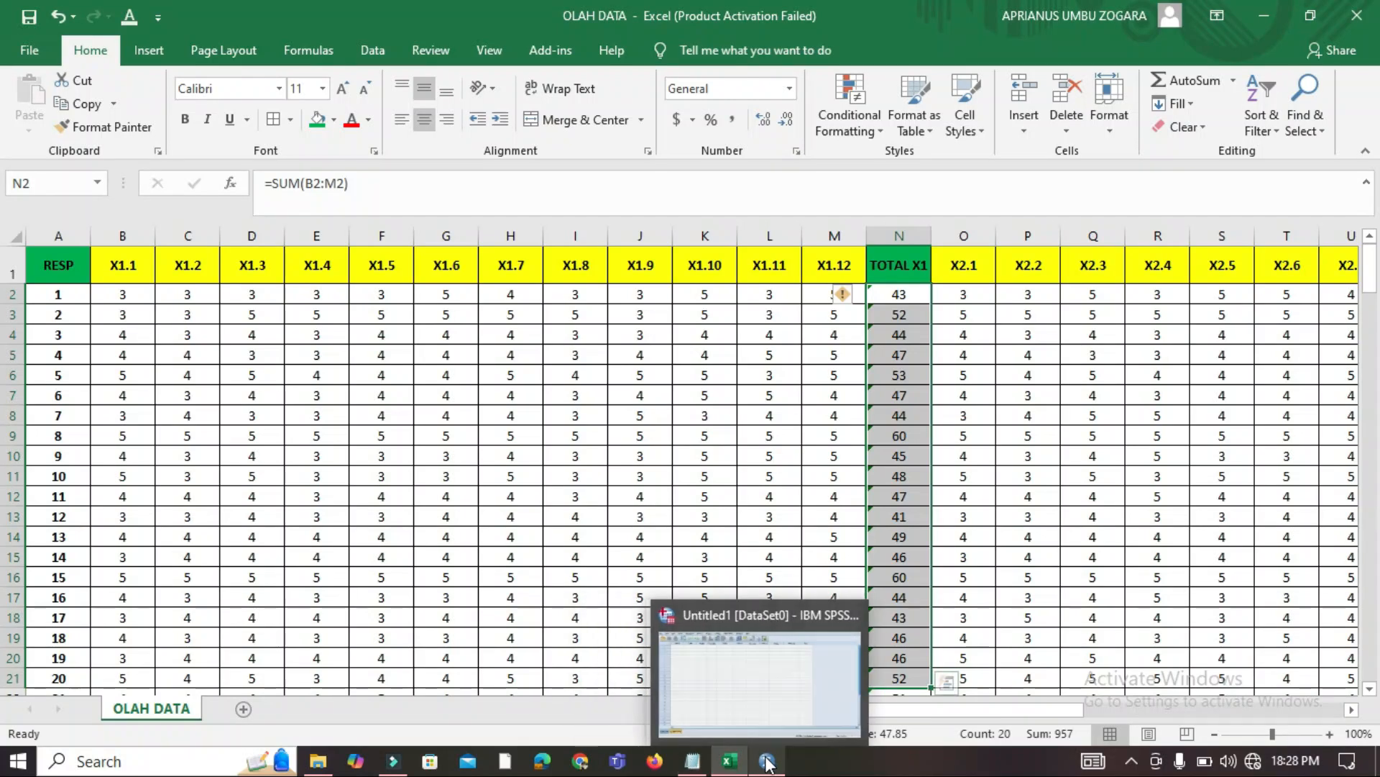
pyautogui.click(899, 335)
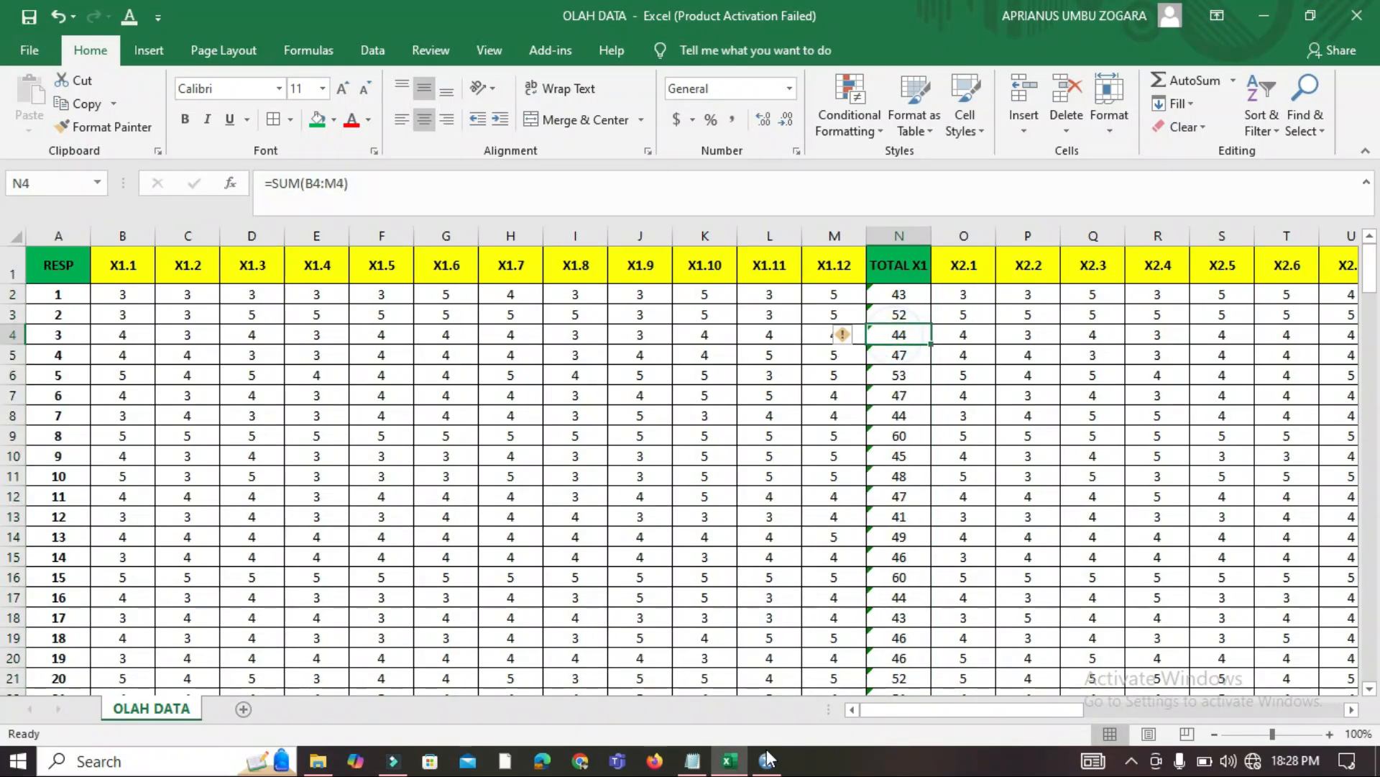
# Switch to SPSS and define four variables named X1, X2, M and Y
pyautogui.click(767, 759)
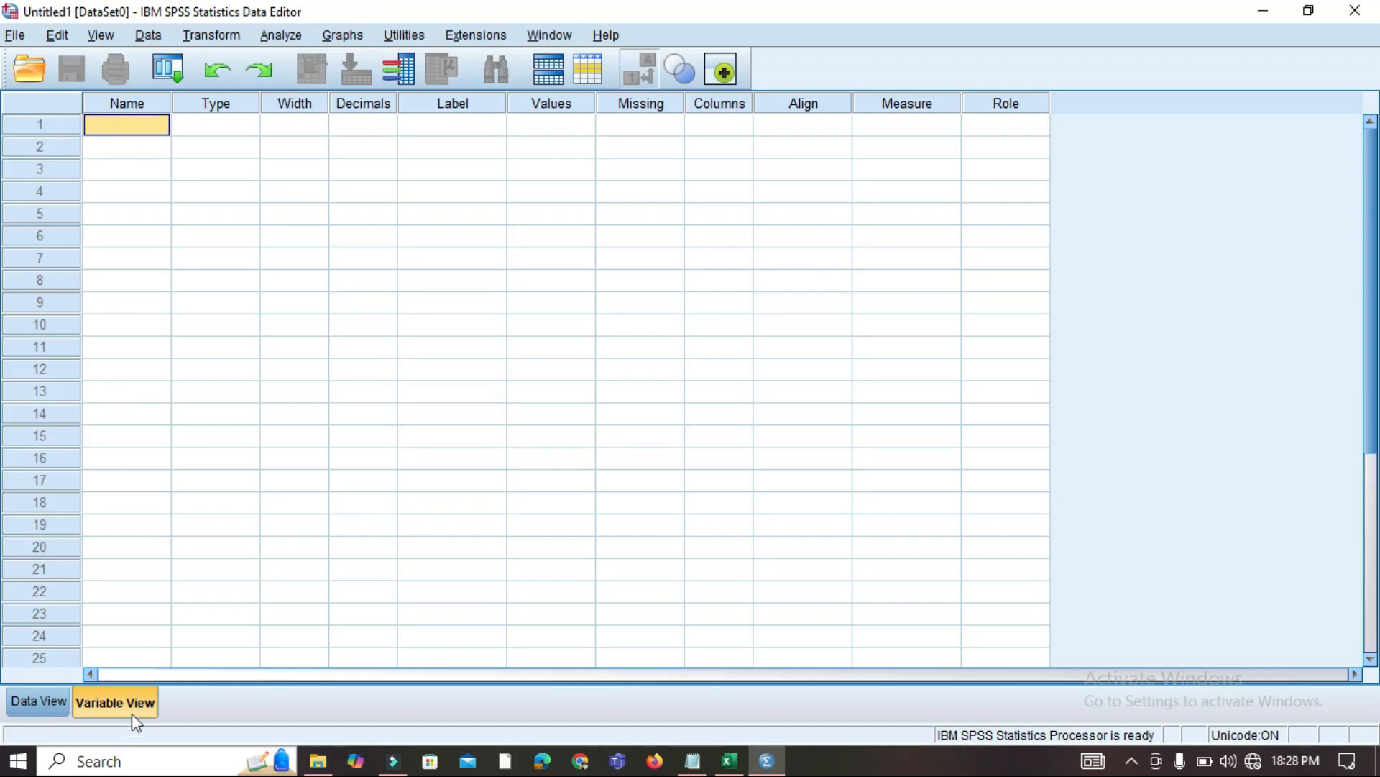
pyautogui.write('X1')
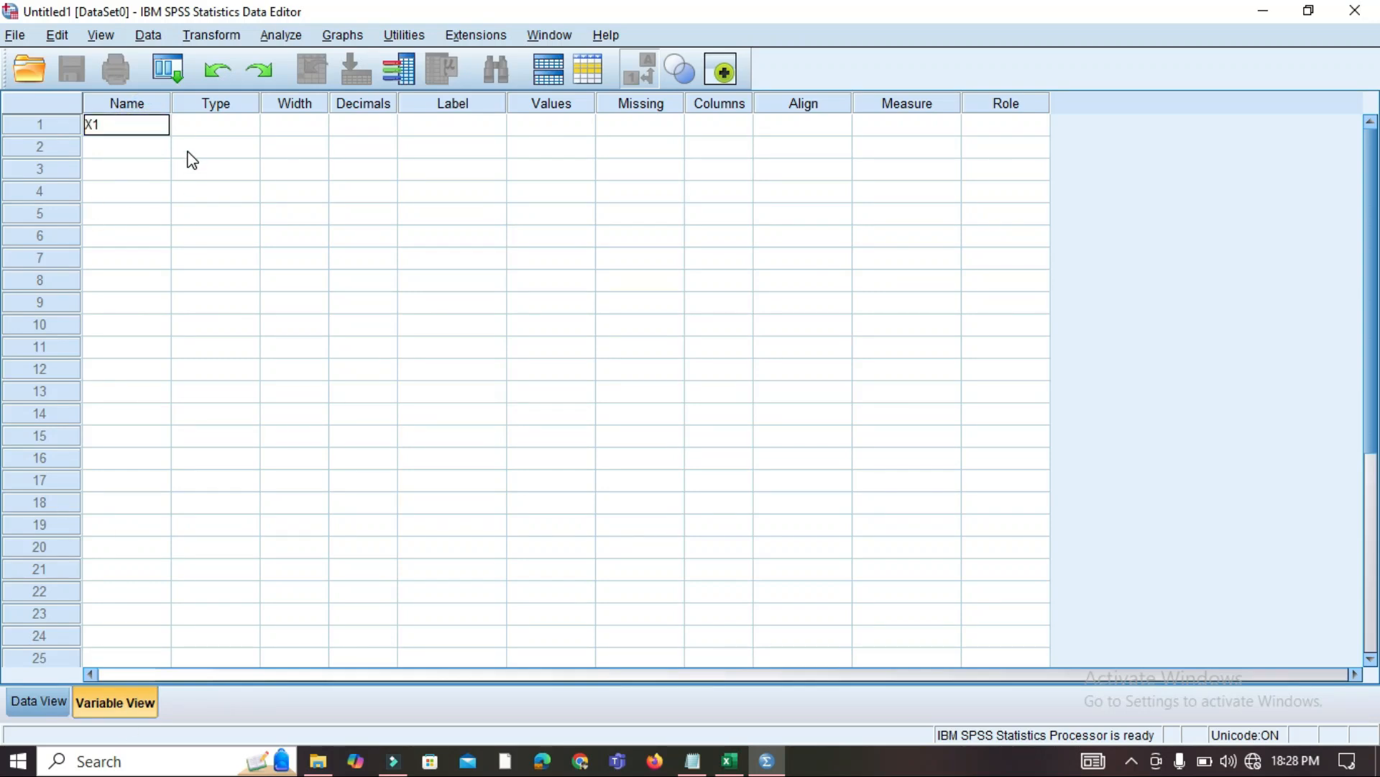
pyautogui.click(162, 146)
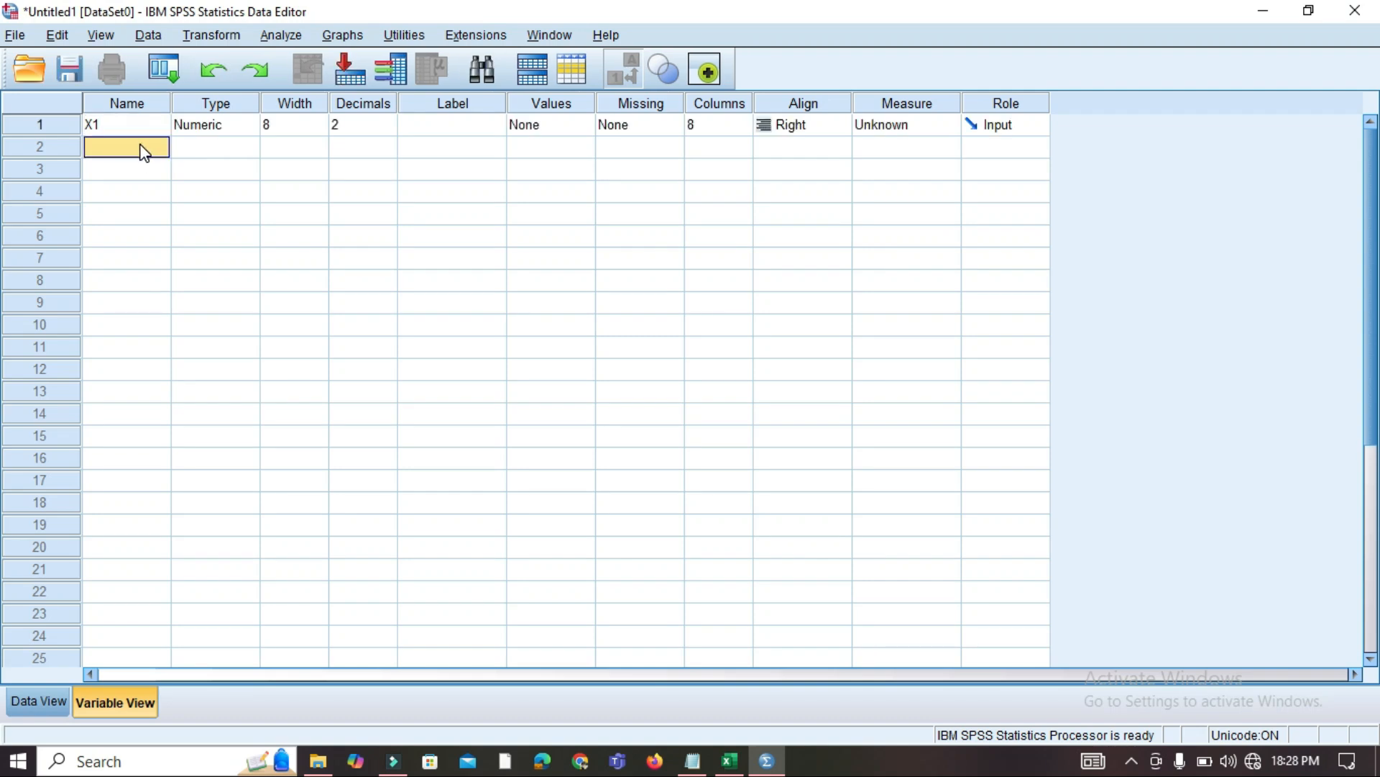
pyautogui.write('X2')
pyautogui.click(145, 170)
pyautogui.write('M')
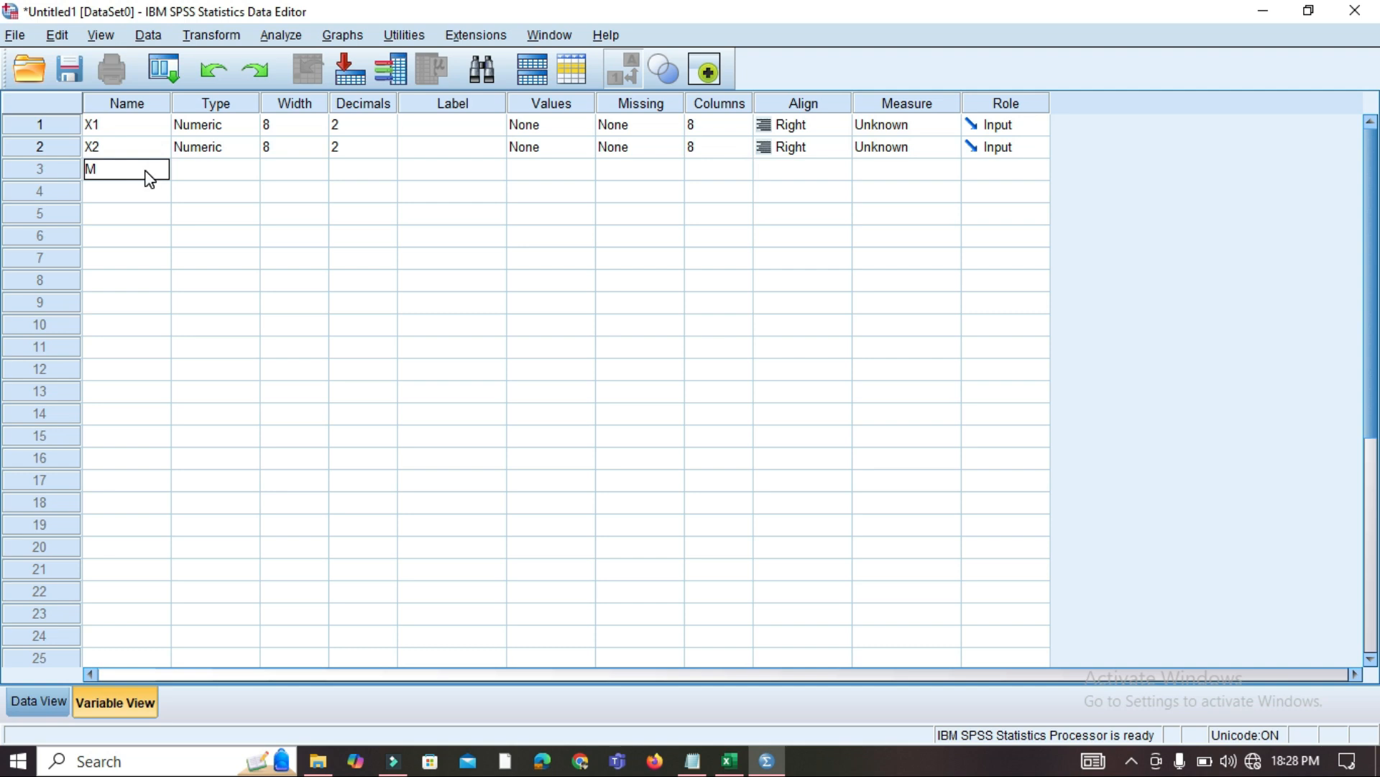
pyautogui.press('Return')
pyautogui.write('Y')
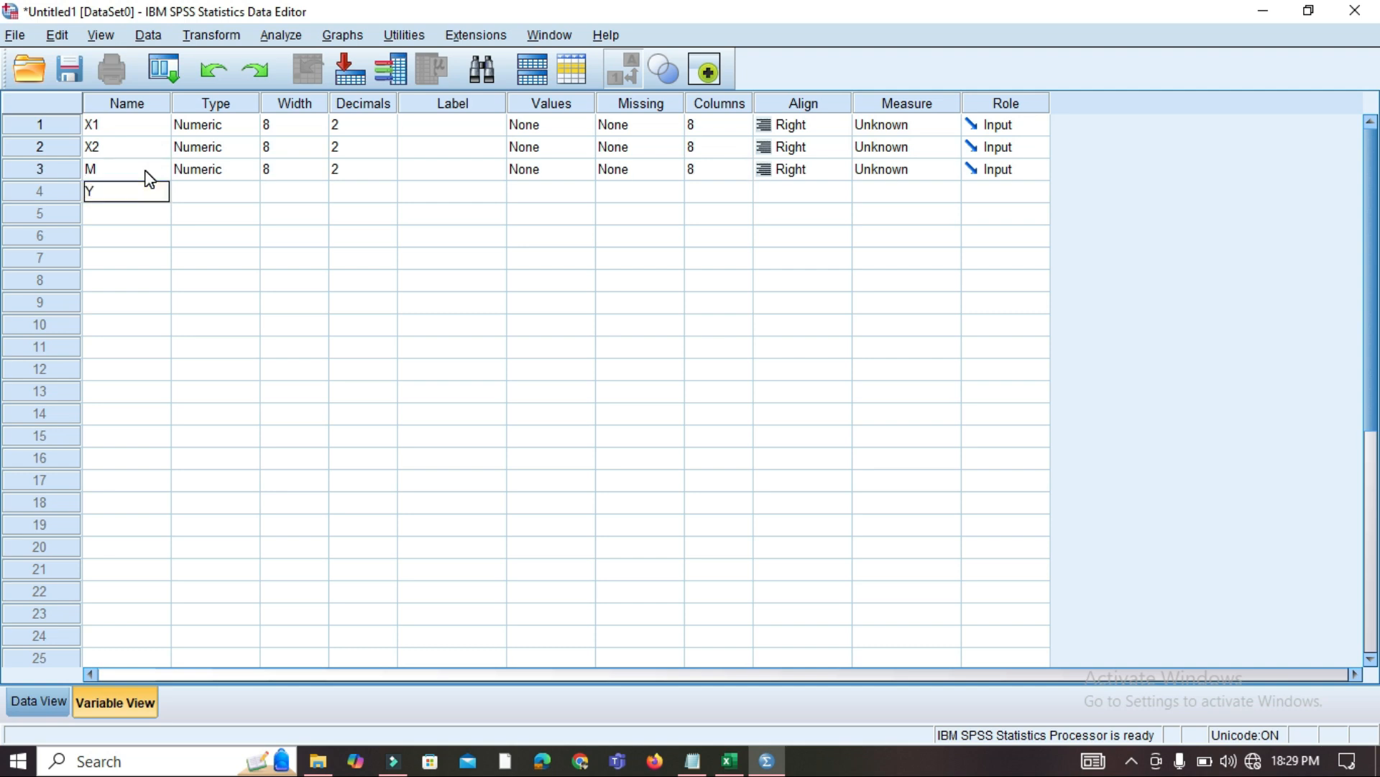
# Set the decimals of variables X1, X2, M and Y to 0
pyautogui.click(392, 131)
pyautogui.write('0')
pyautogui.click(391, 150)
pyautogui.doubleClick(388, 151)
pyautogui.click(388, 172)
pyautogui.doubleClick(389, 174)
pyautogui.click(393, 192)
pyautogui.doubleClick(388, 195)
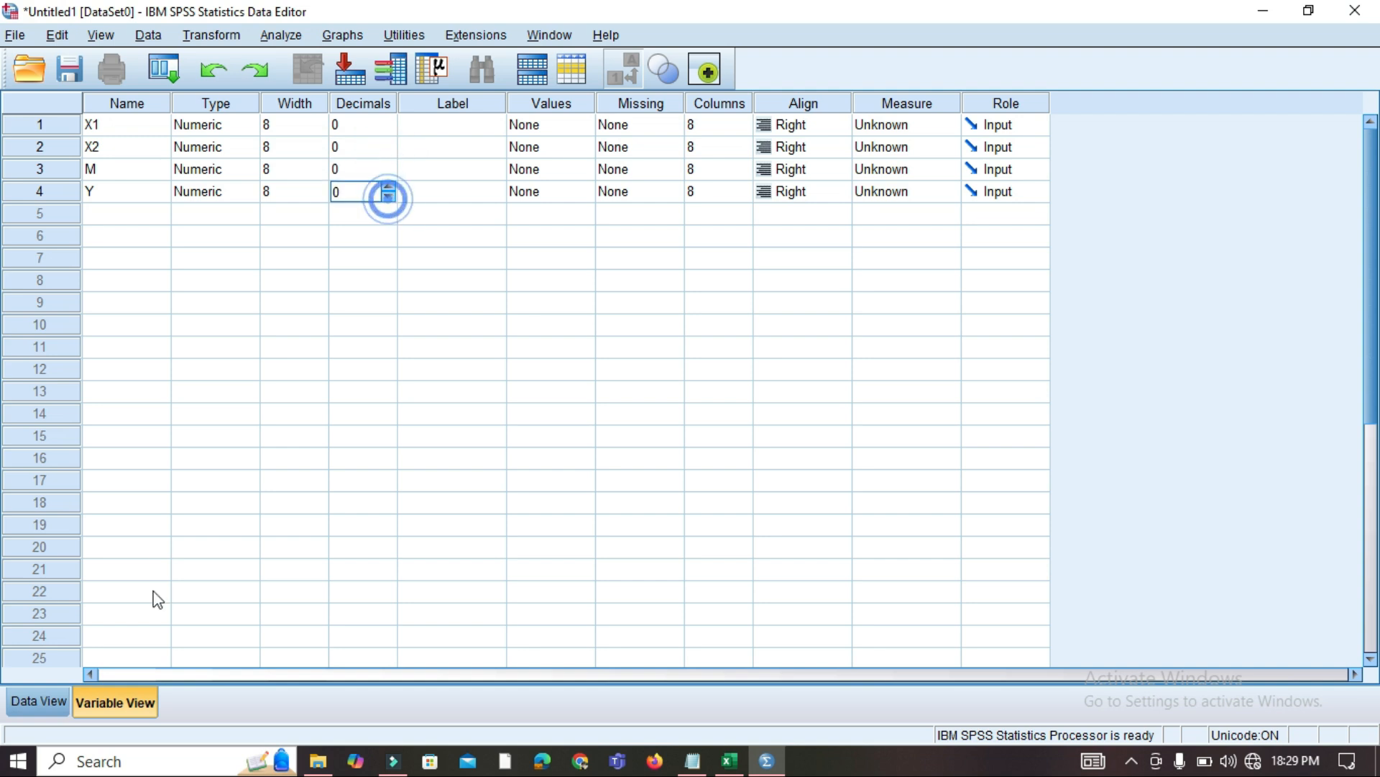
# Check the variable types of X1, X2, M and Y and return to the data view
pyautogui.click(40, 697)
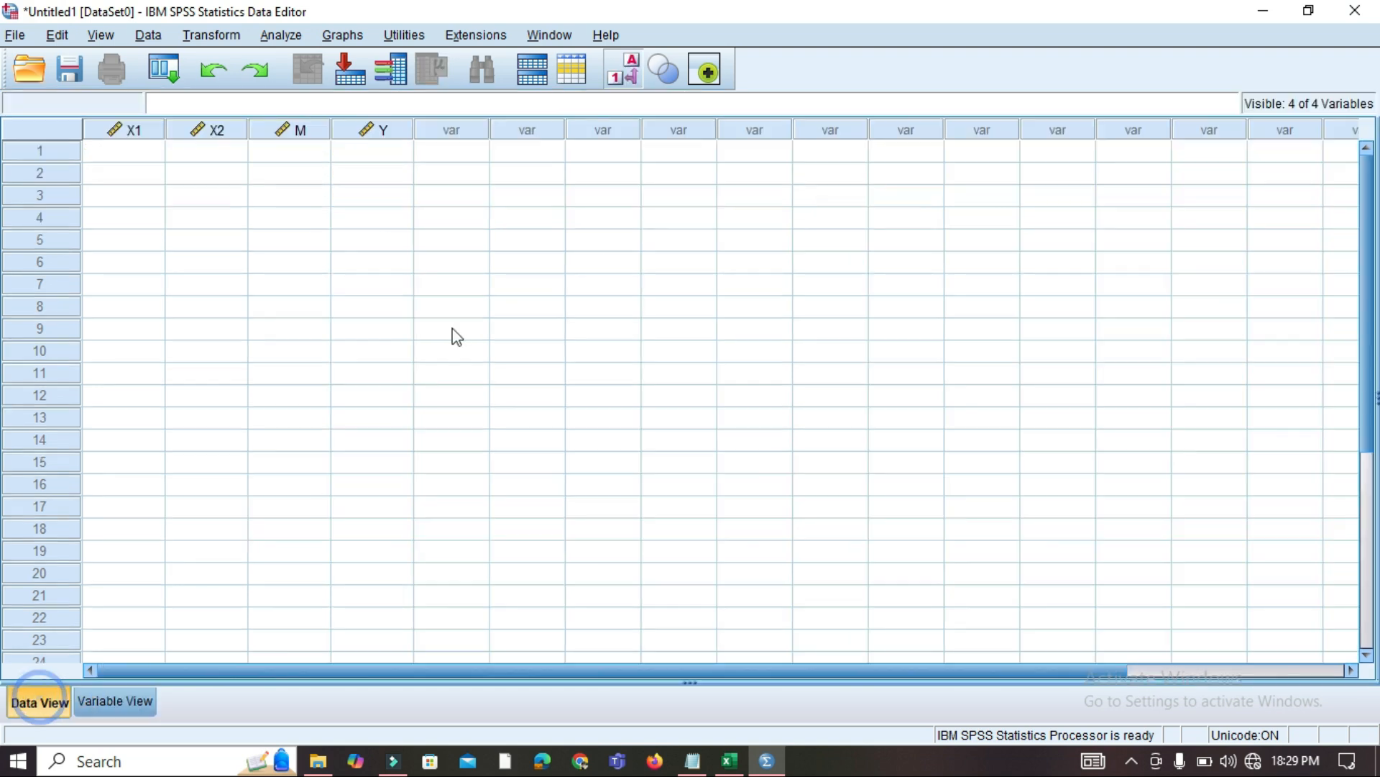
pyautogui.click(114, 696)
pyautogui.moveTo(234, 124); pyautogui.dragTo(244, 194)
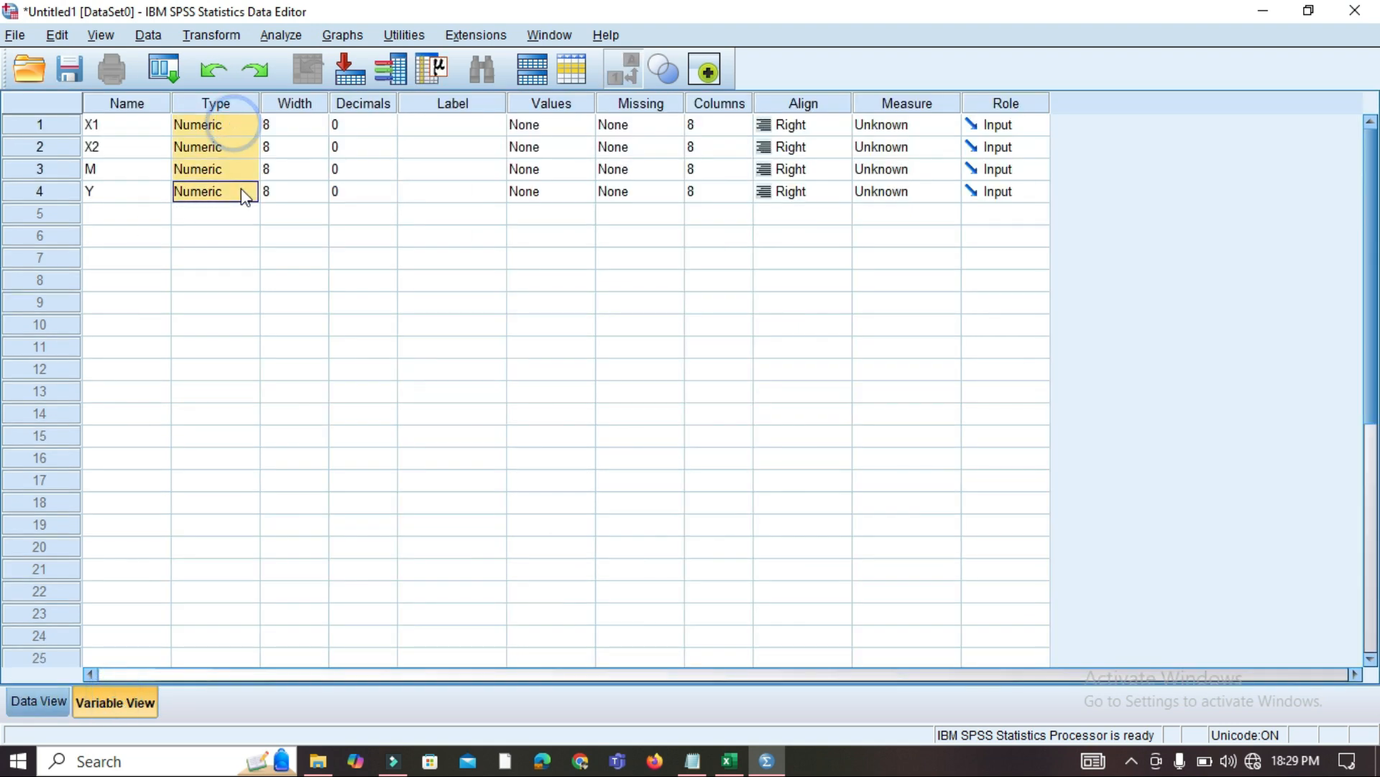
pyautogui.click(238, 233)
pyautogui.click(36, 699)
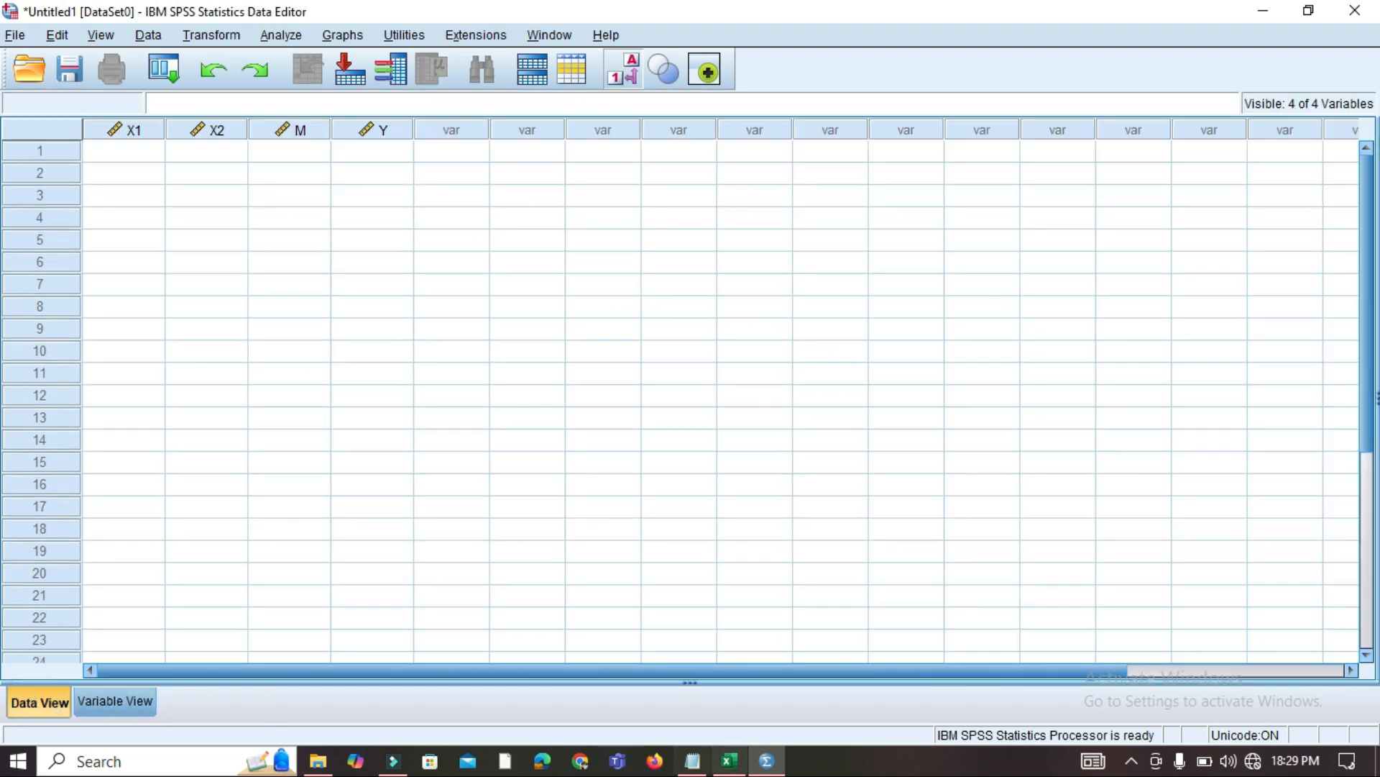
# Copy the TOTAL X1 scores N2:N30 from Excel and paste them into the X1 column in SPSS from row 1
pyautogui.click(730, 761)
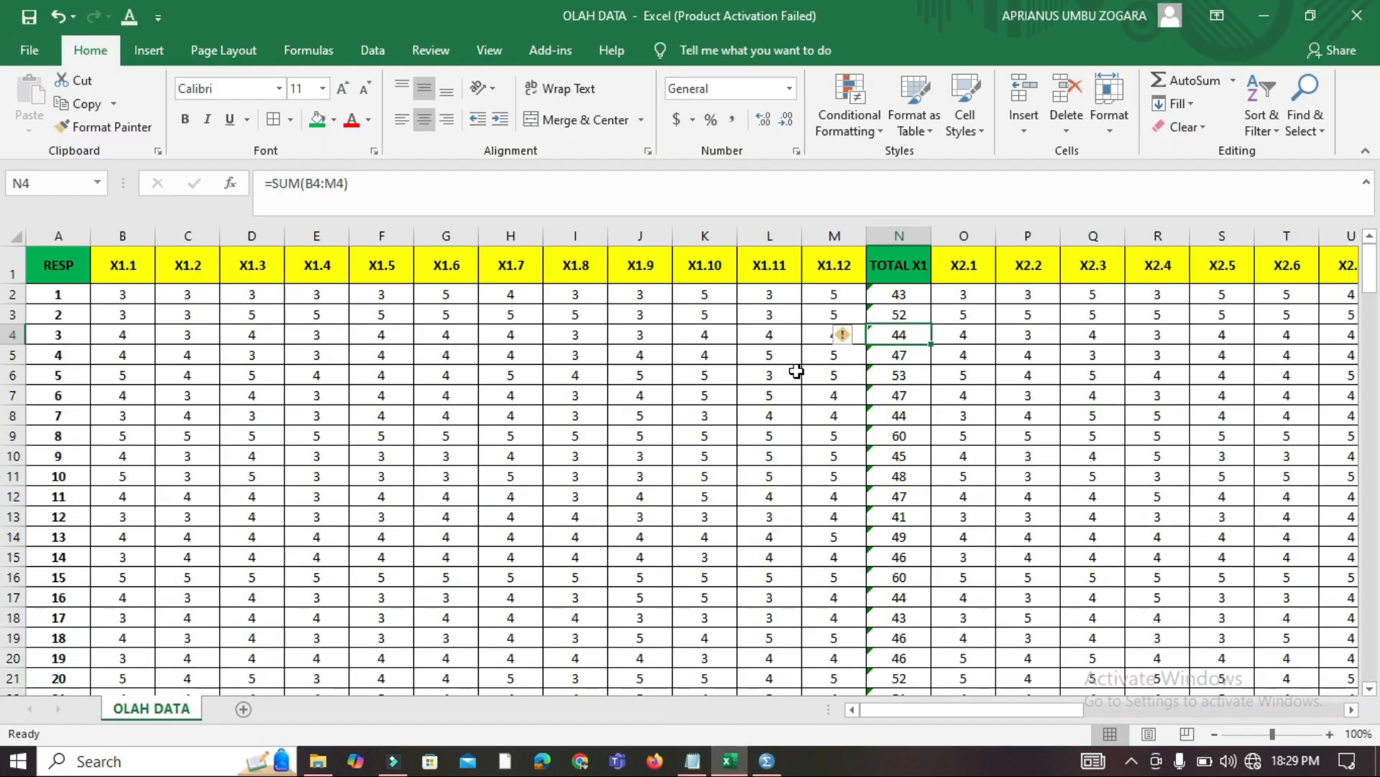
pyautogui.click(899, 294)
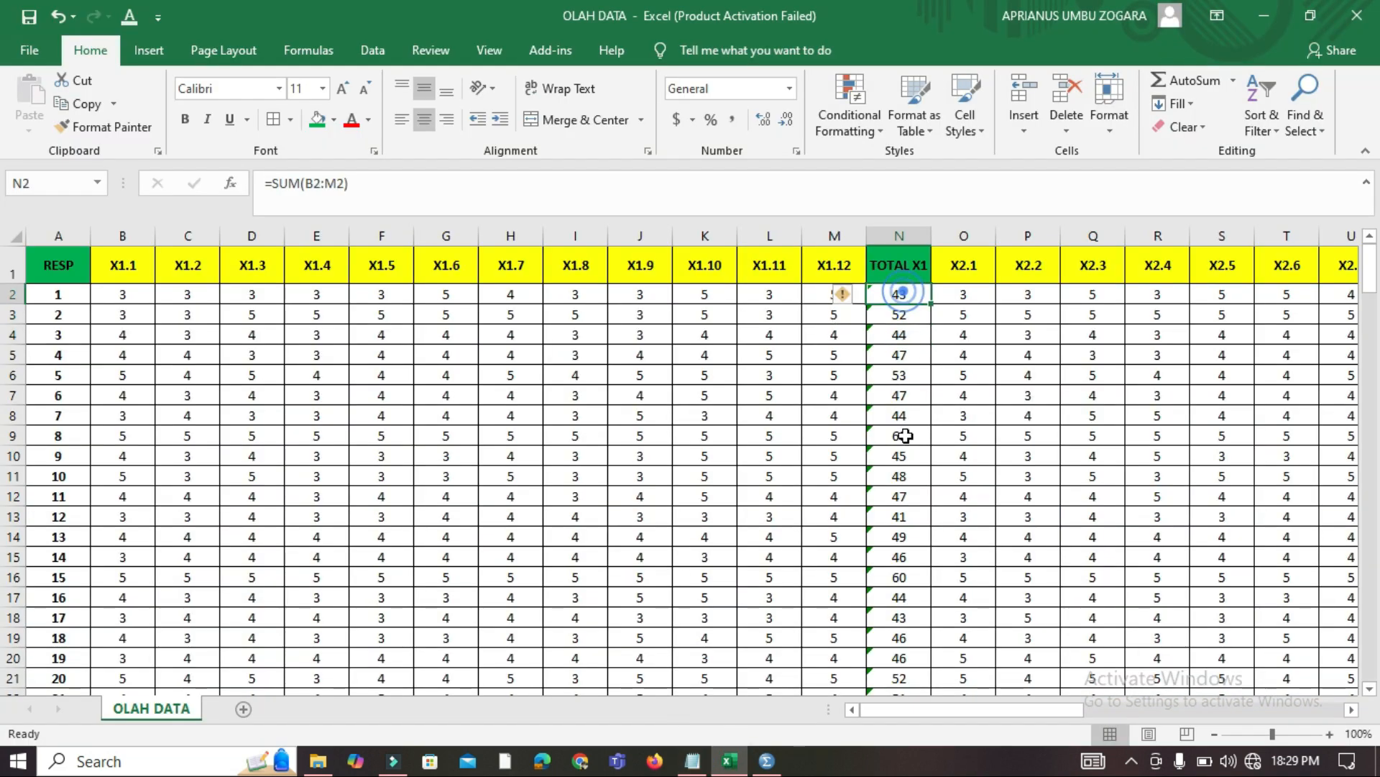
pyautogui.scroll(-4, 910, 461)
pyautogui.keyDown('shift'); pyautogui.click(902, 595); pyautogui.keyUp('shift')
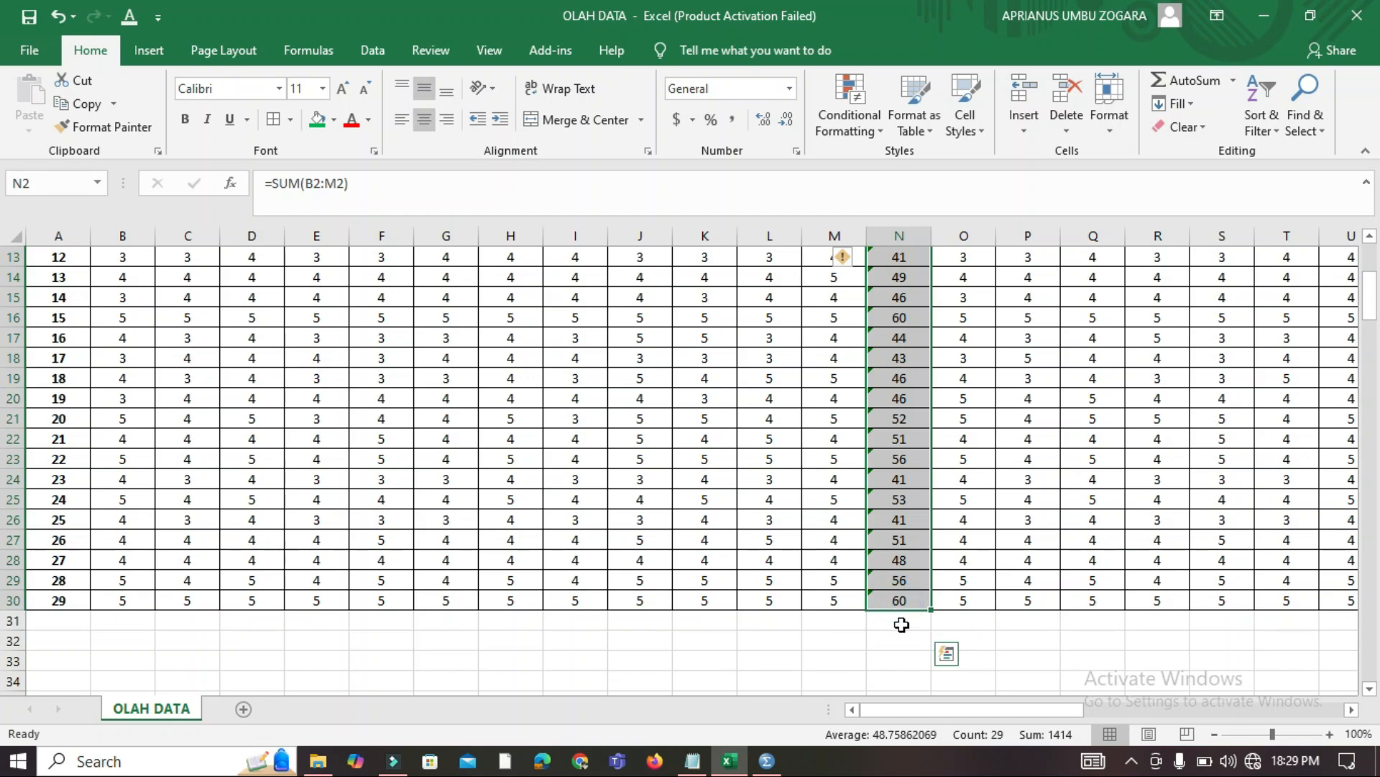
pyautogui.hotkey('ctrl', 'c')
pyautogui.click(767, 761)
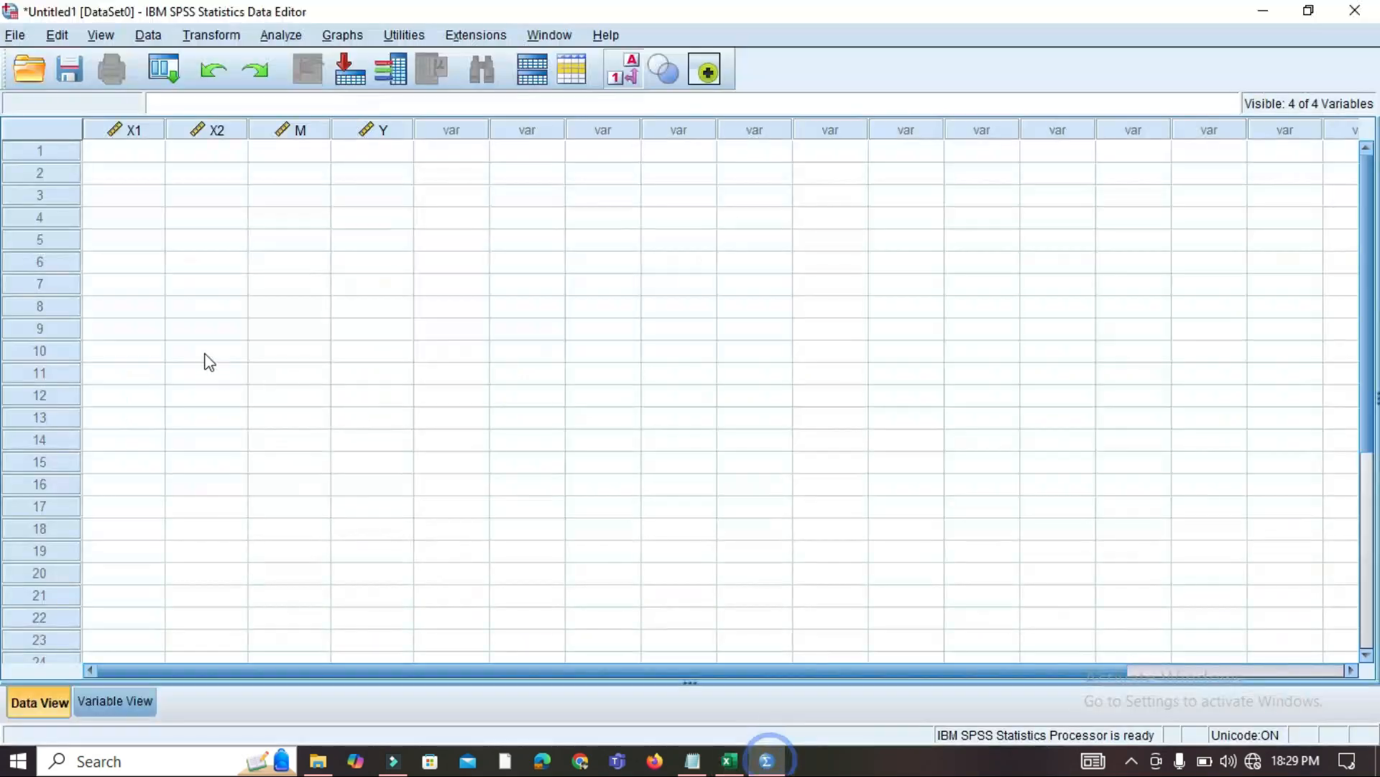
pyautogui.click(141, 151)
pyautogui.click(159, 157)
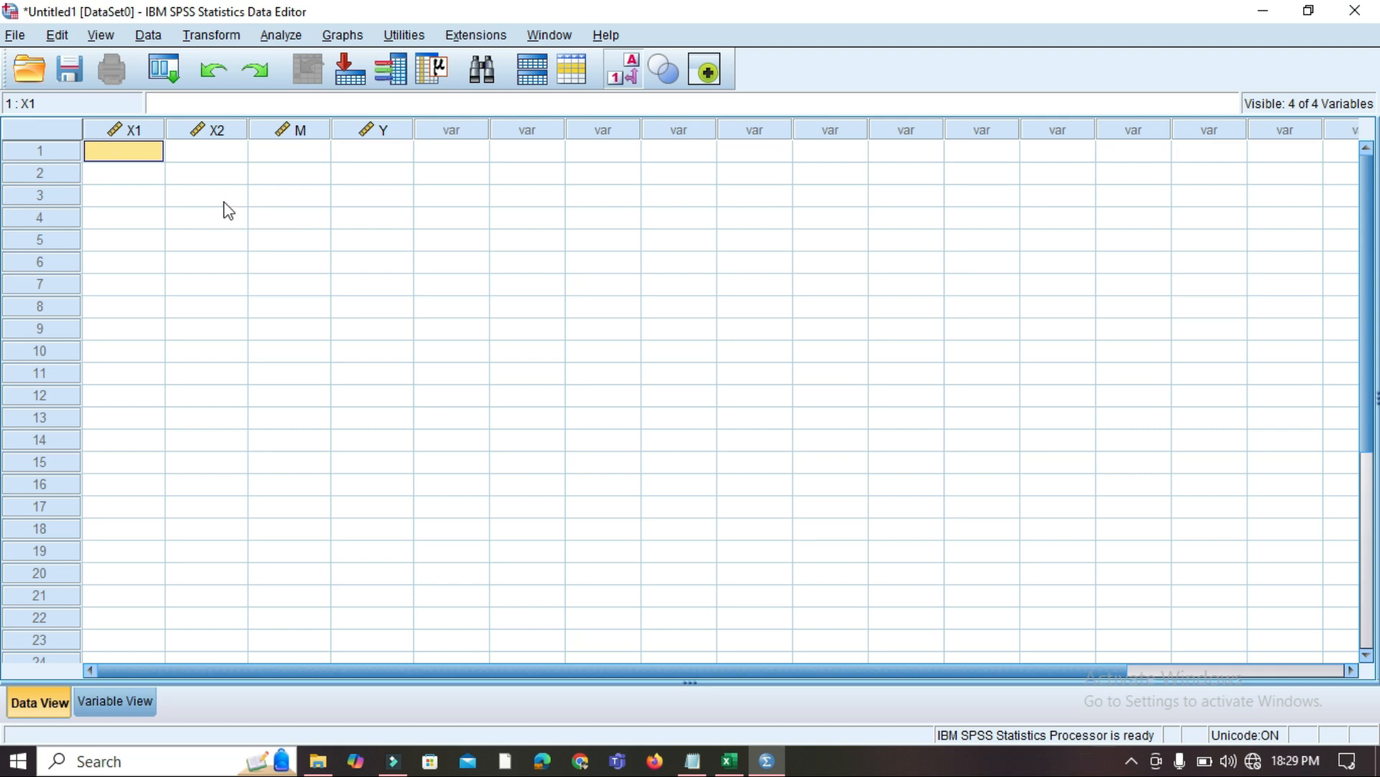
pyautogui.hotkey('ctrl', 'v')
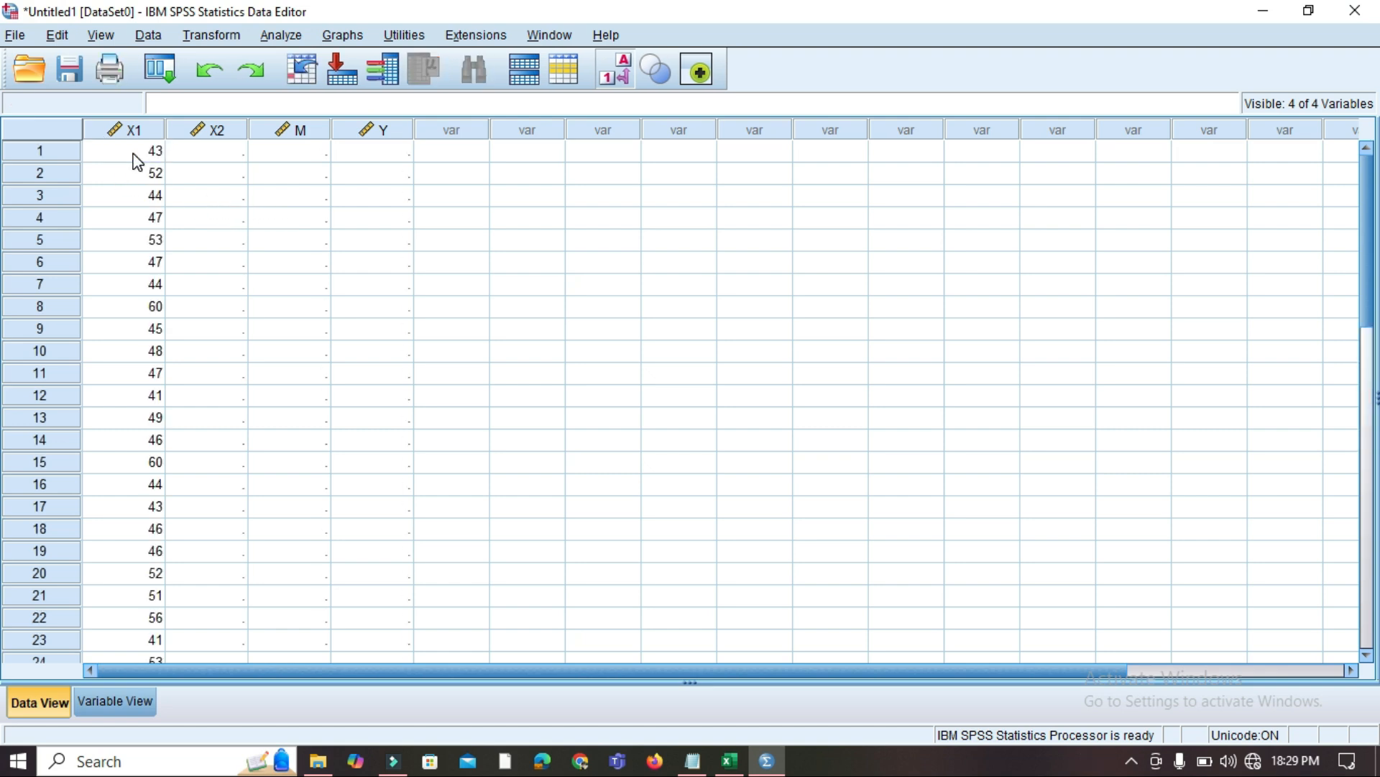
# Copy the TOTAL X2 scores W2:W30 from Excel and paste them into the X2 column in SPSS from row 1
pyautogui.click(729, 760)
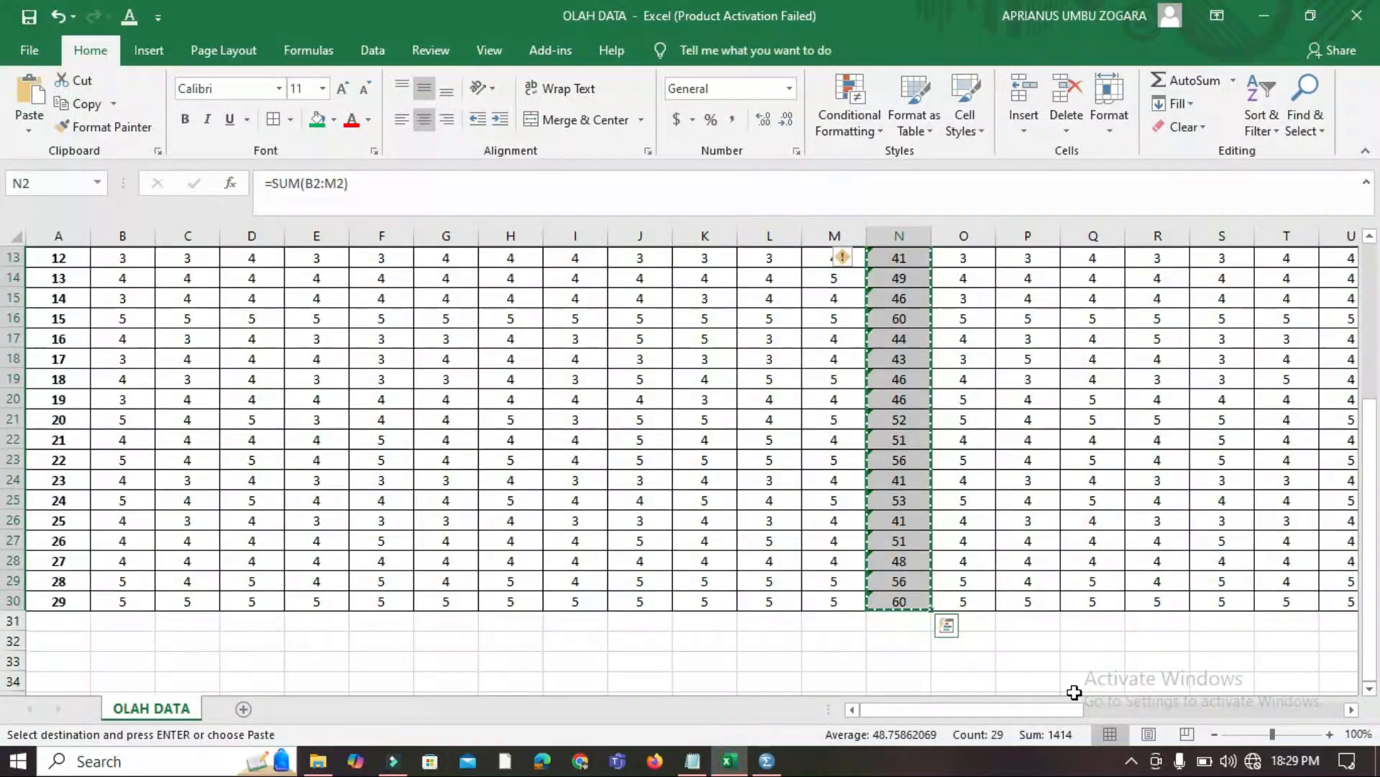
pyautogui.moveTo(1051, 709); pyautogui.dragTo(1151, 710)
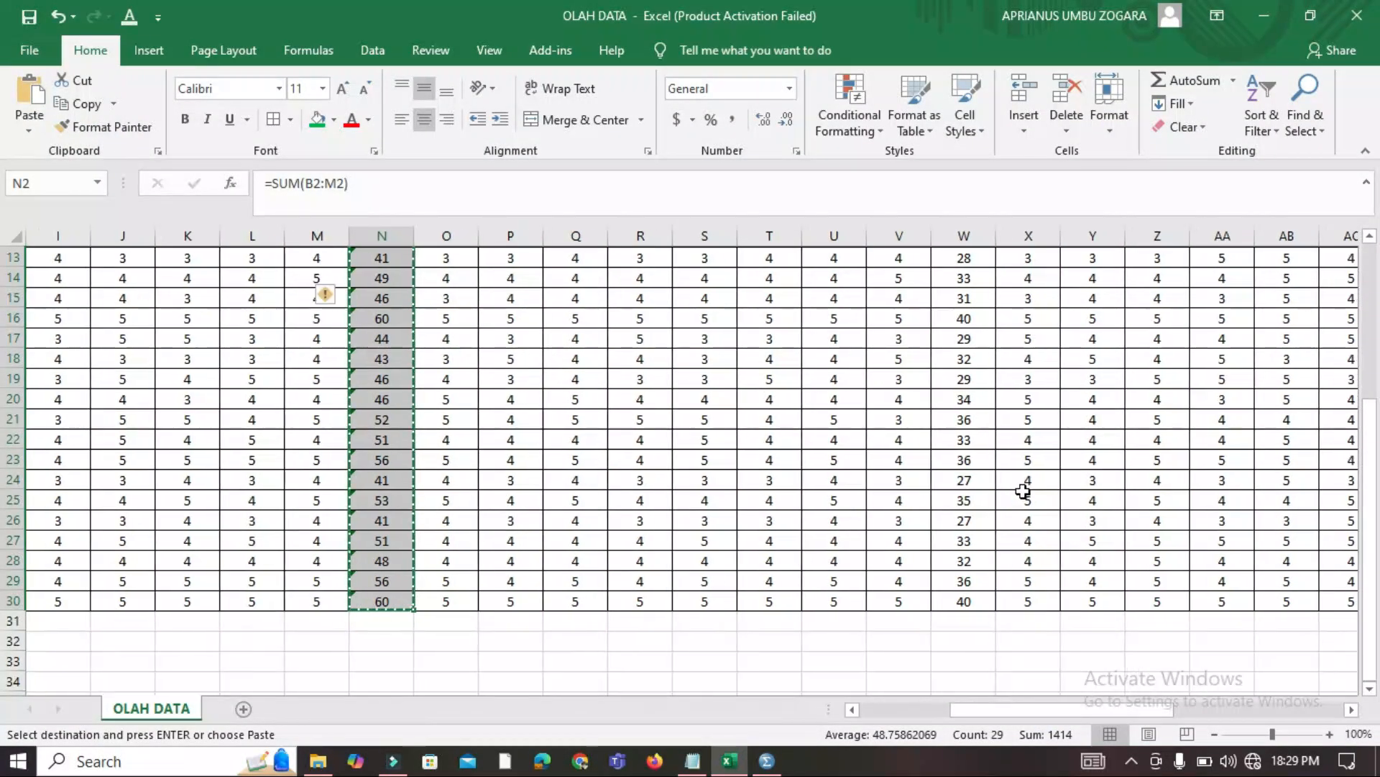
pyautogui.scroll(4, 1017, 484)
pyautogui.moveTo(942, 296); pyautogui.dragTo(964, 551)
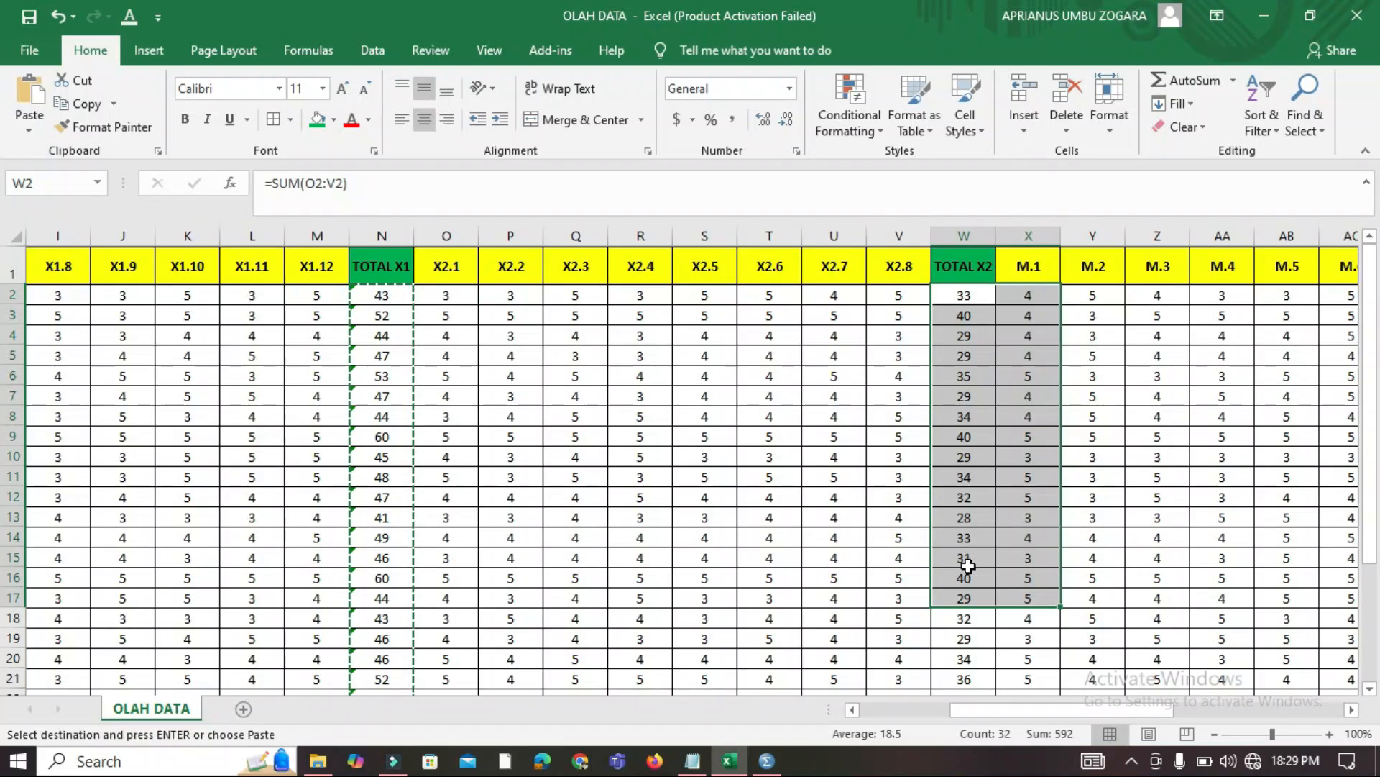
pyautogui.scroll(-6, 964, 563)
pyautogui.keyDown('shift'); pyautogui.click(959, 484); pyautogui.keyUp('shift')
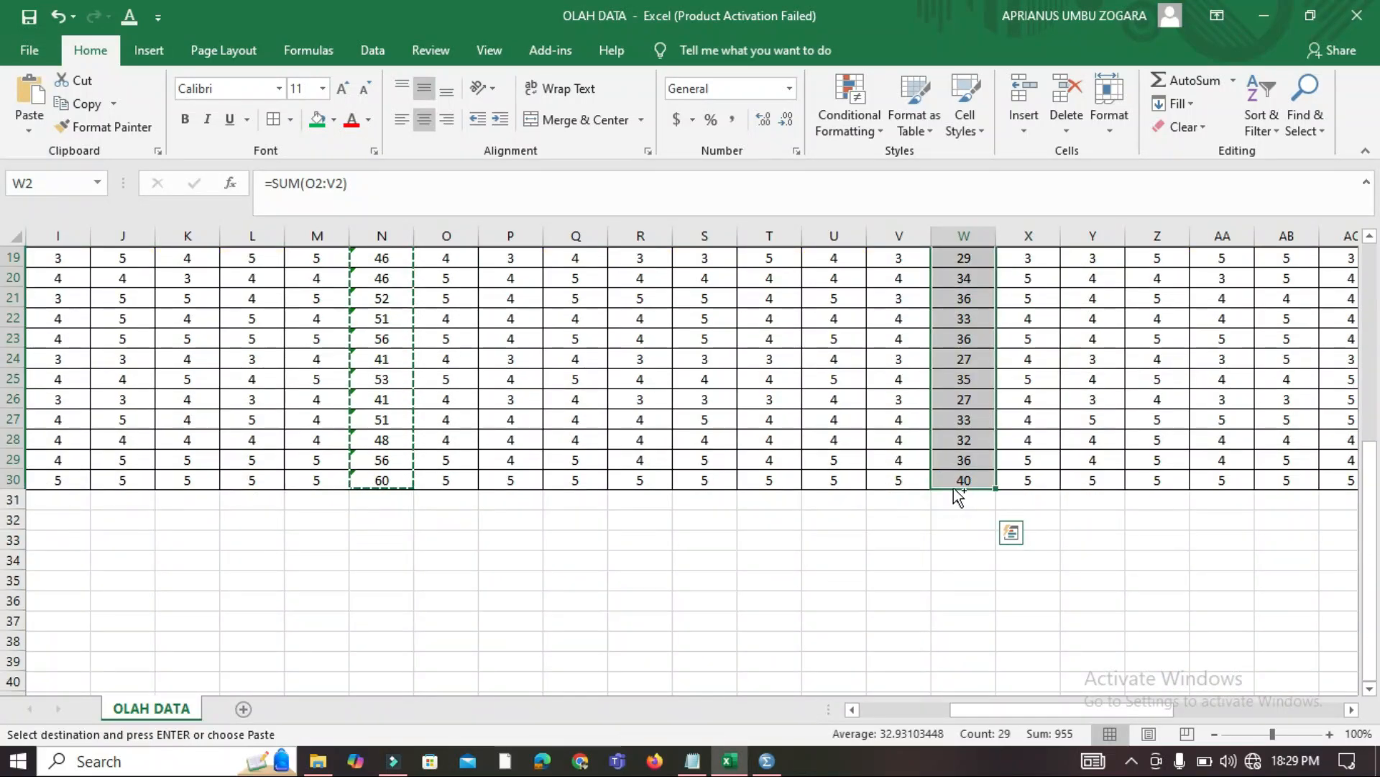
pyautogui.hotkey('ctrl', 'c')
pyautogui.click(768, 763)
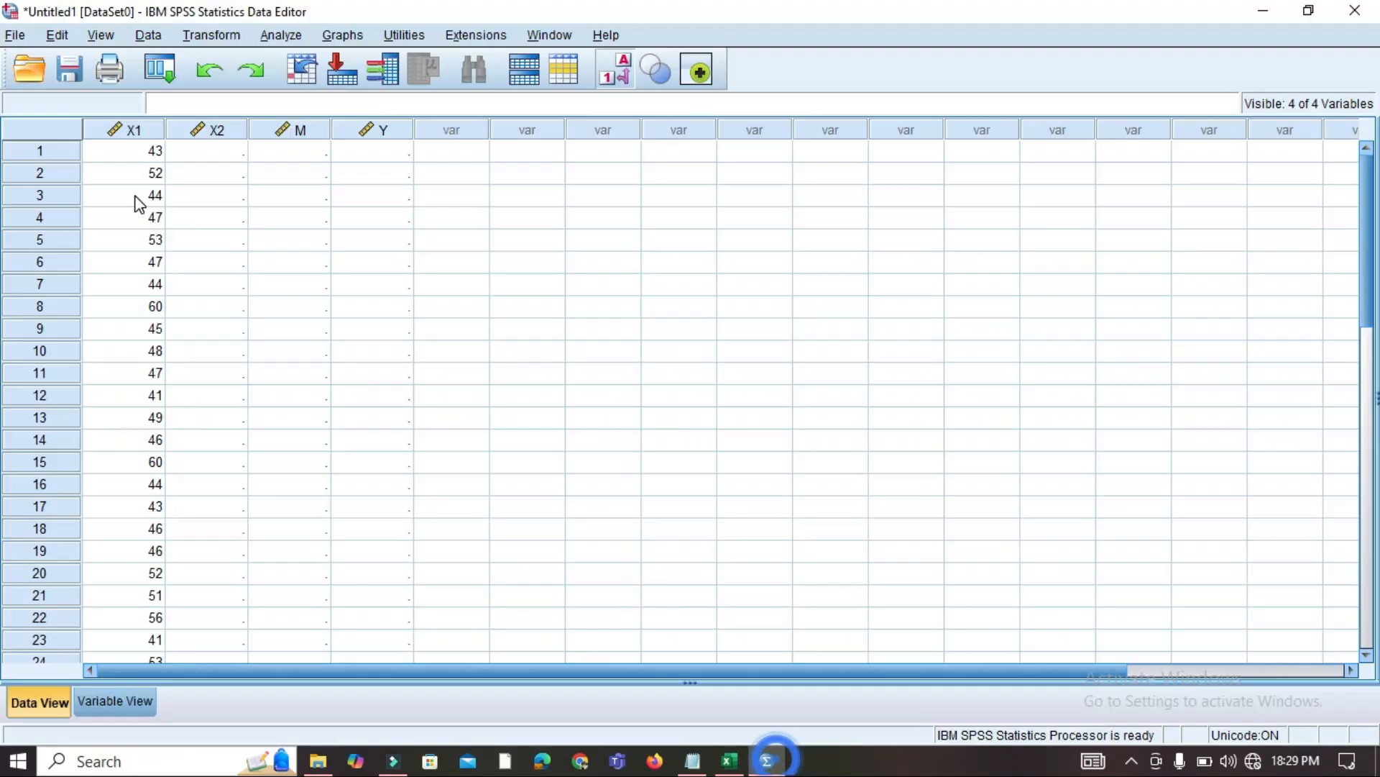
pyautogui.click(219, 151)
pyautogui.hotkey('ctrl', 'v')
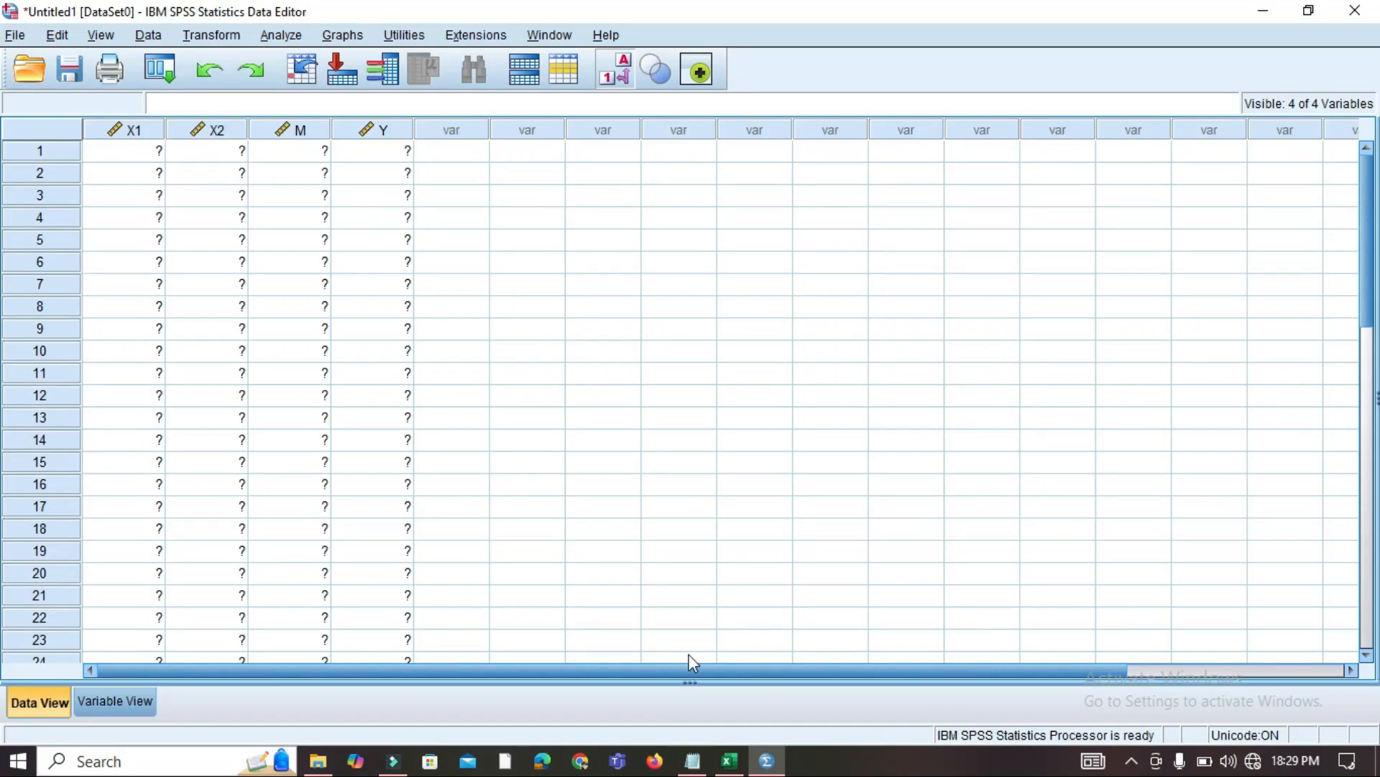
# Copy the TOTAL M scores AH2:AH30 from Excel and paste them into the M column in SPSS from row 1
pyautogui.click(723, 766)
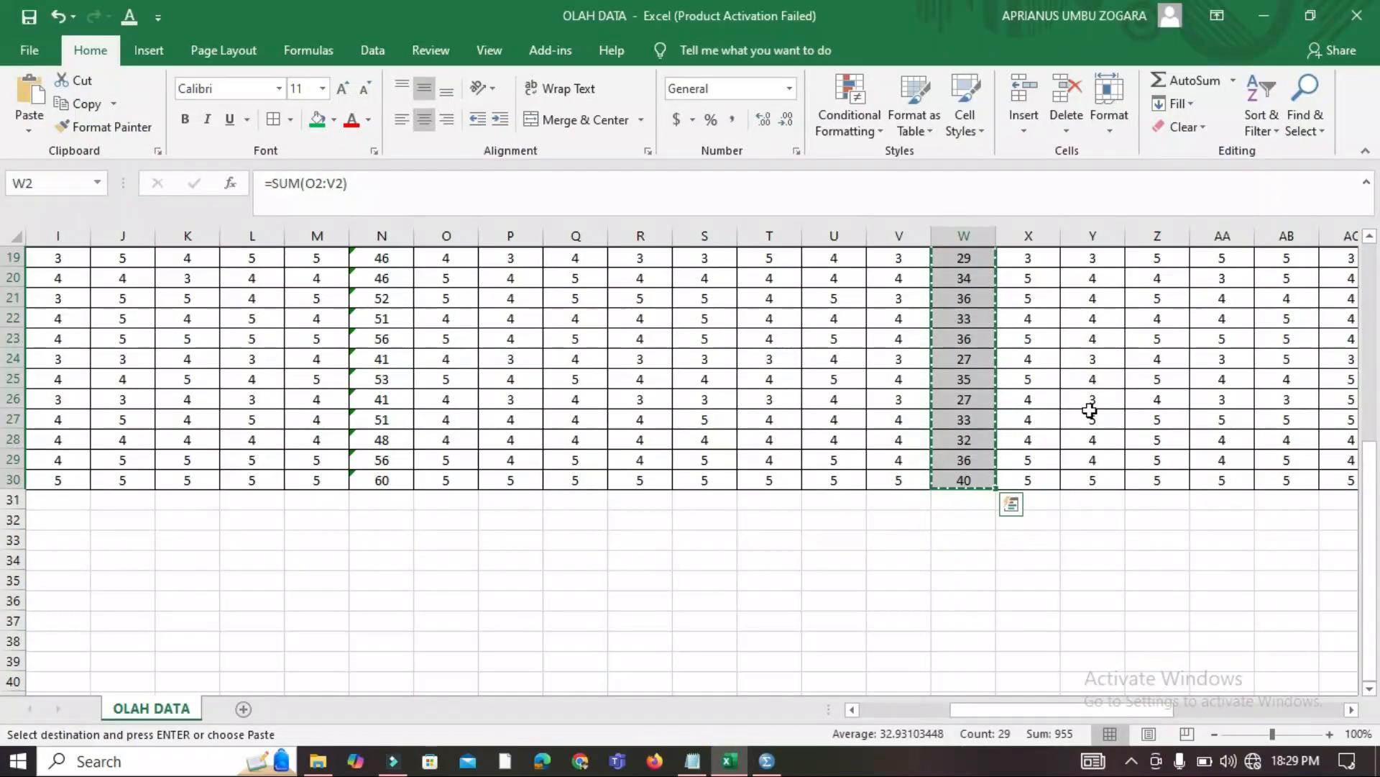
pyautogui.scroll(4, 1085, 503)
pyautogui.moveTo(1076, 712); pyautogui.dragTo(1177, 709)
pyautogui.scroll(2, 1143, 352)
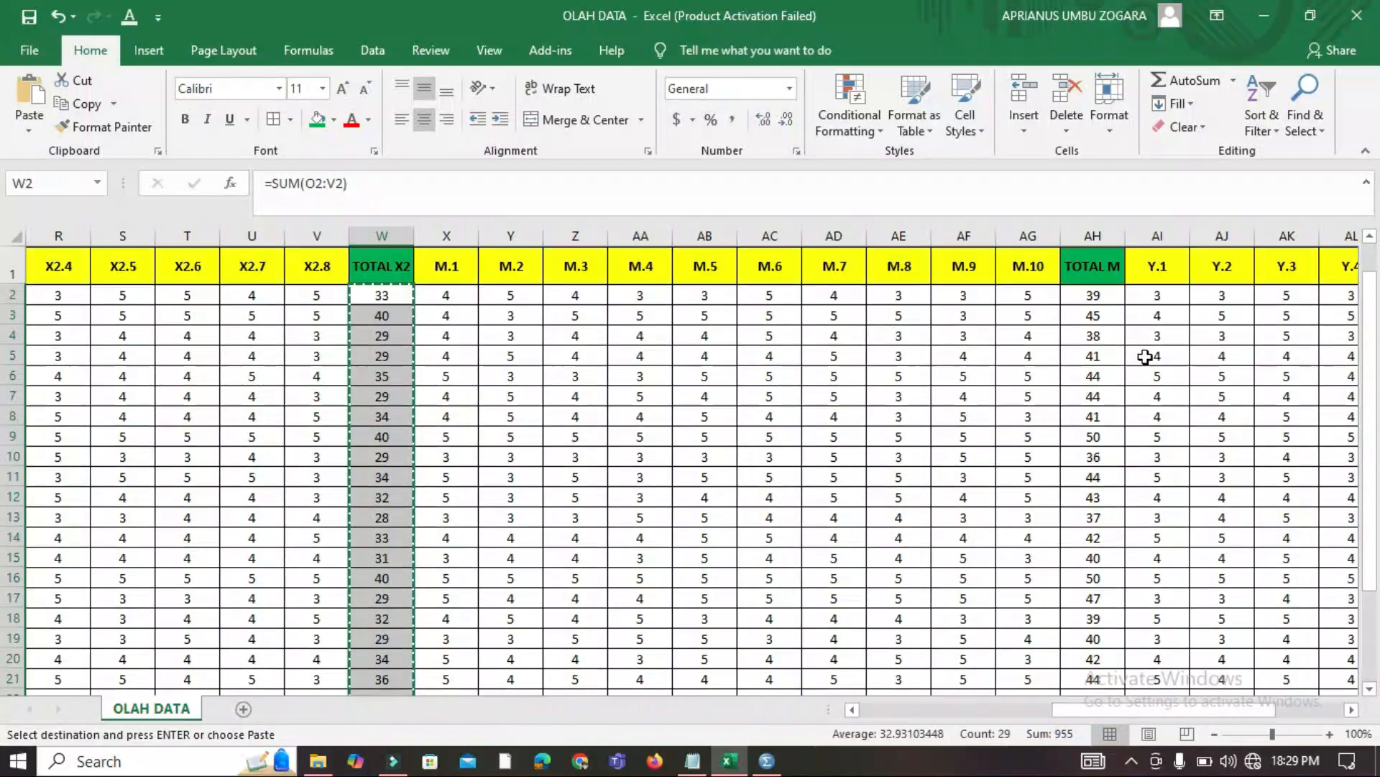
pyautogui.click(1110, 293)
pyautogui.scroll(-10, 1103, 415)
pyautogui.scroll(1, 1091, 432)
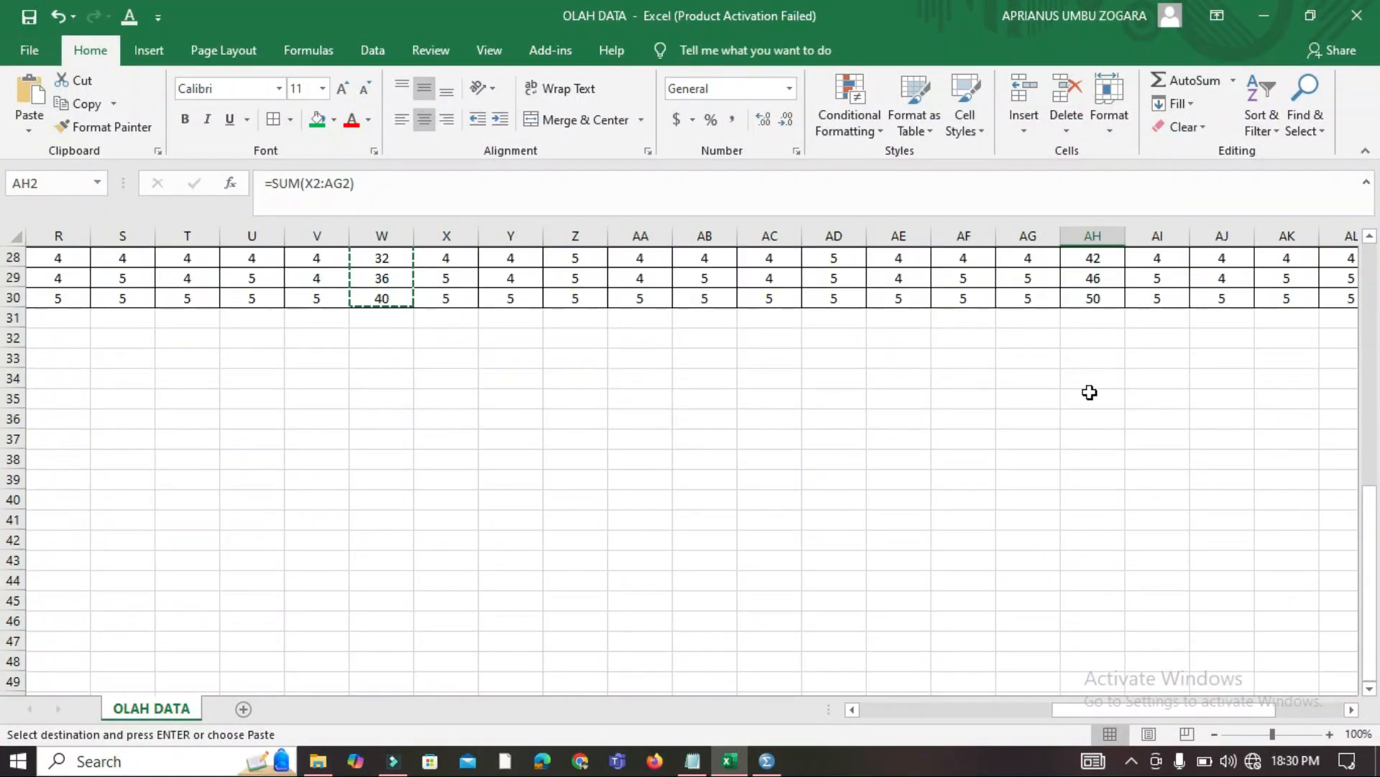
pyautogui.keyDown('shift'); pyautogui.click(1103, 300); pyautogui.keyUp('shift')
pyautogui.hotkey('ctrl', 'c')
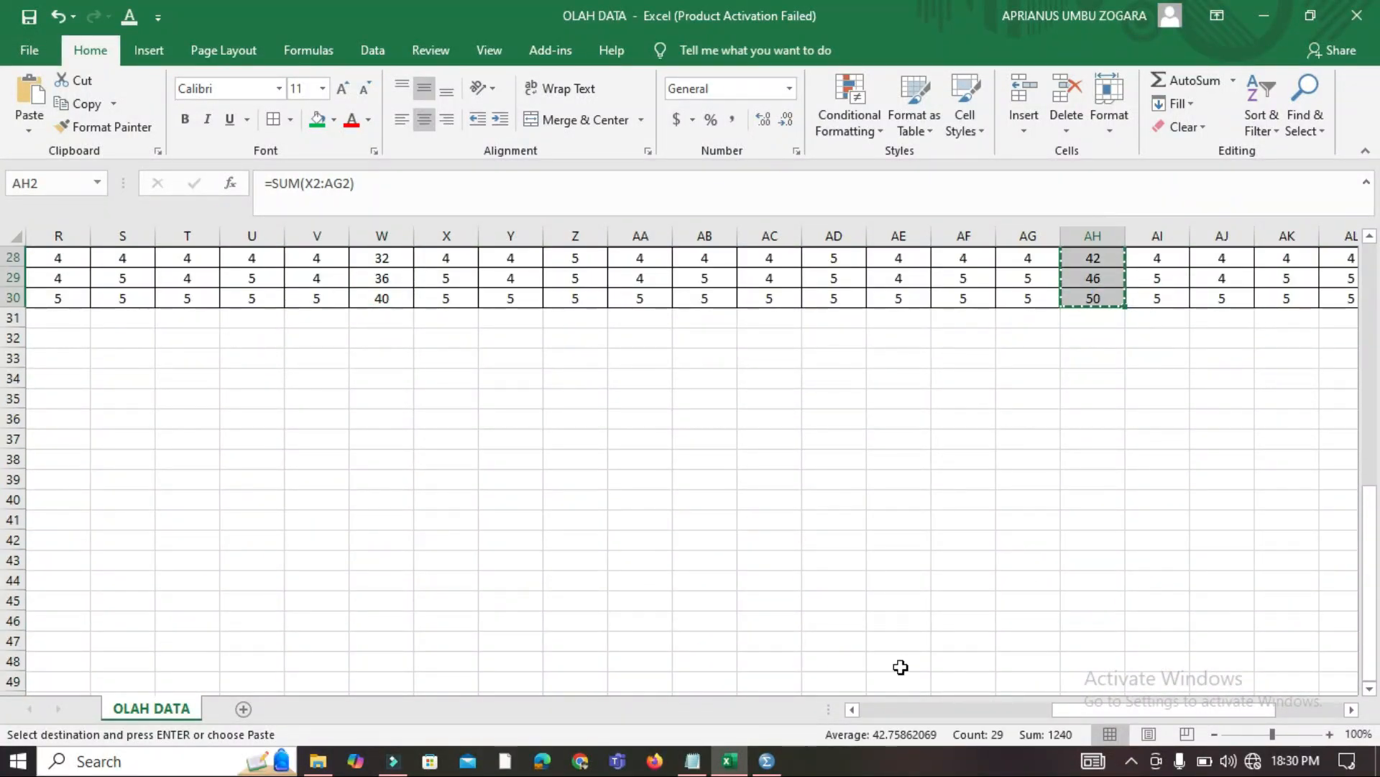
pyautogui.click(768, 761)
pyautogui.click(272, 151)
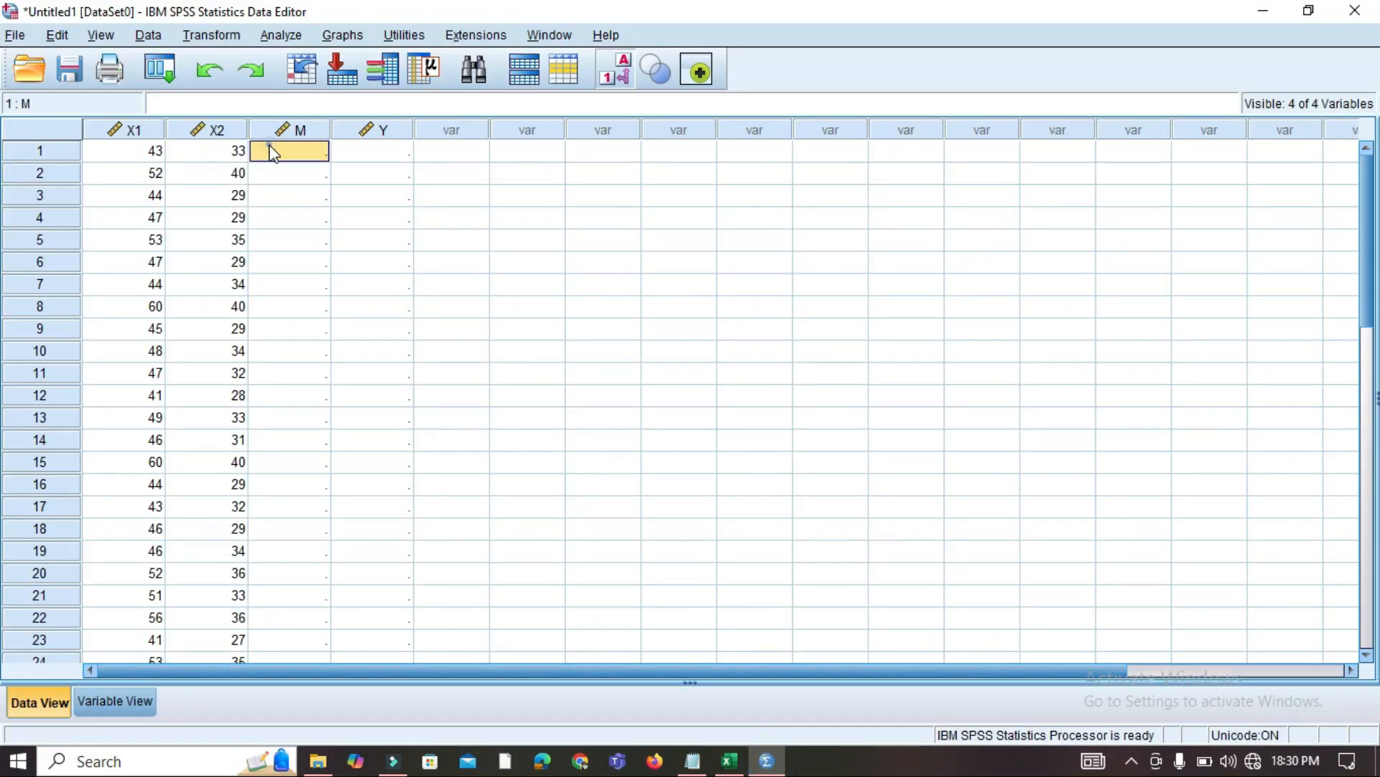
pyautogui.rightClick(321, 184)
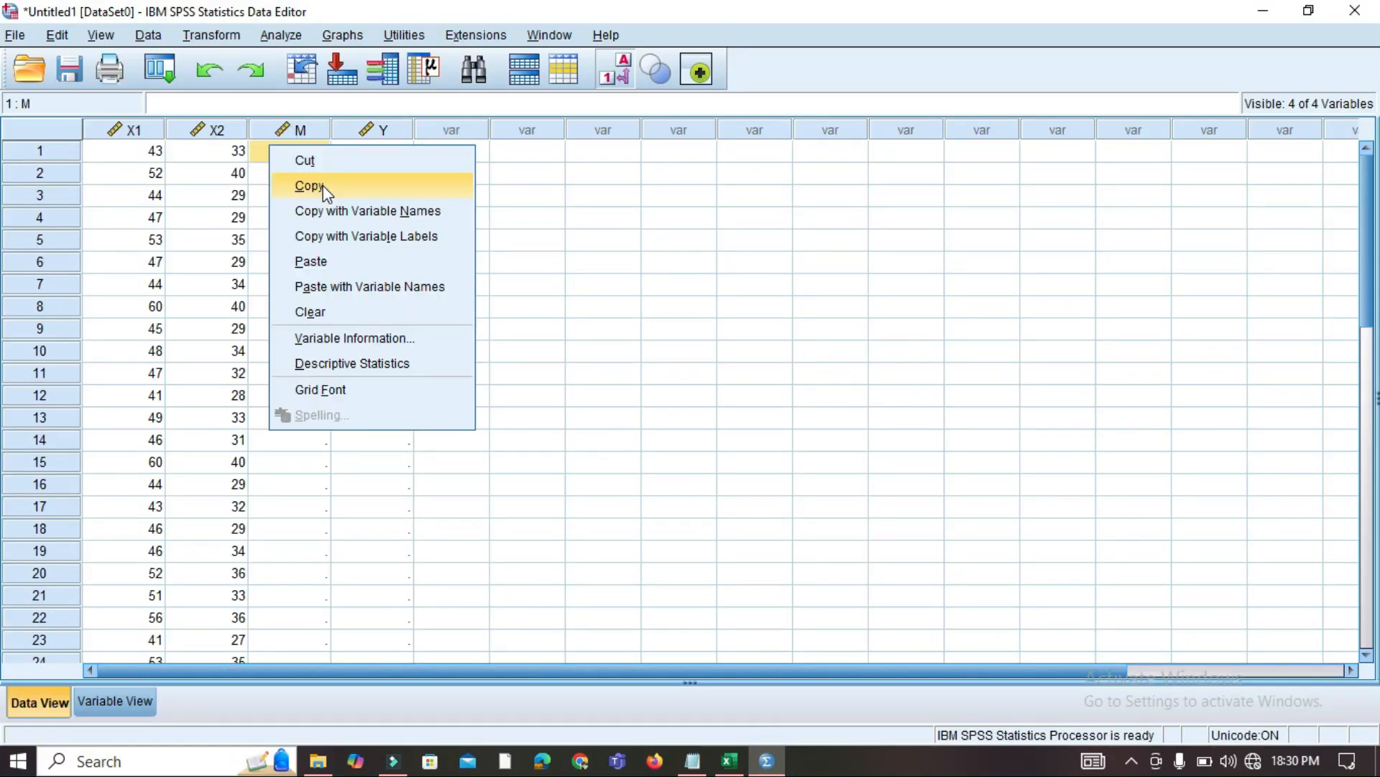
pyautogui.click(344, 261)
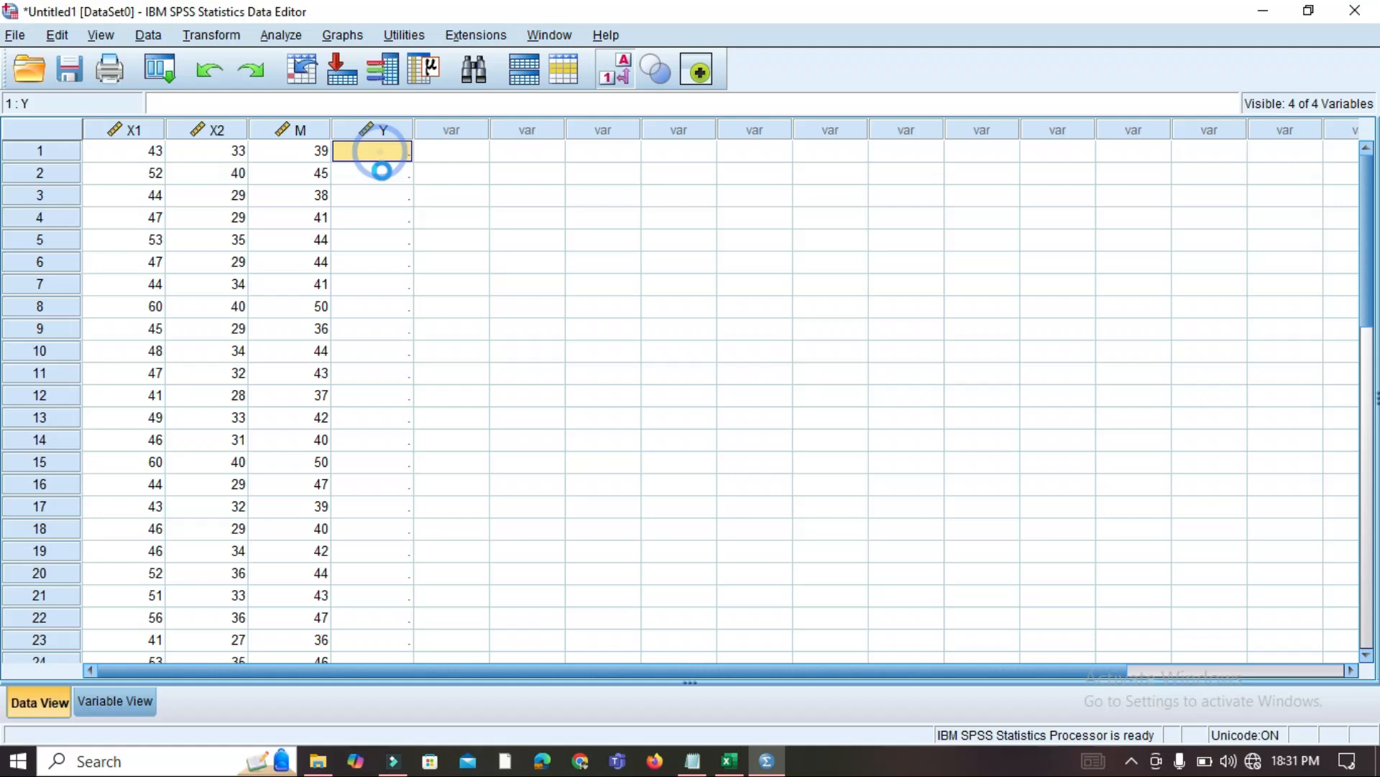
# Copy the TOTAL Y scores AQ2:AQ30 from Excel and paste them into the Y column in SPSS from row 1
pyautogui.click(729, 760)
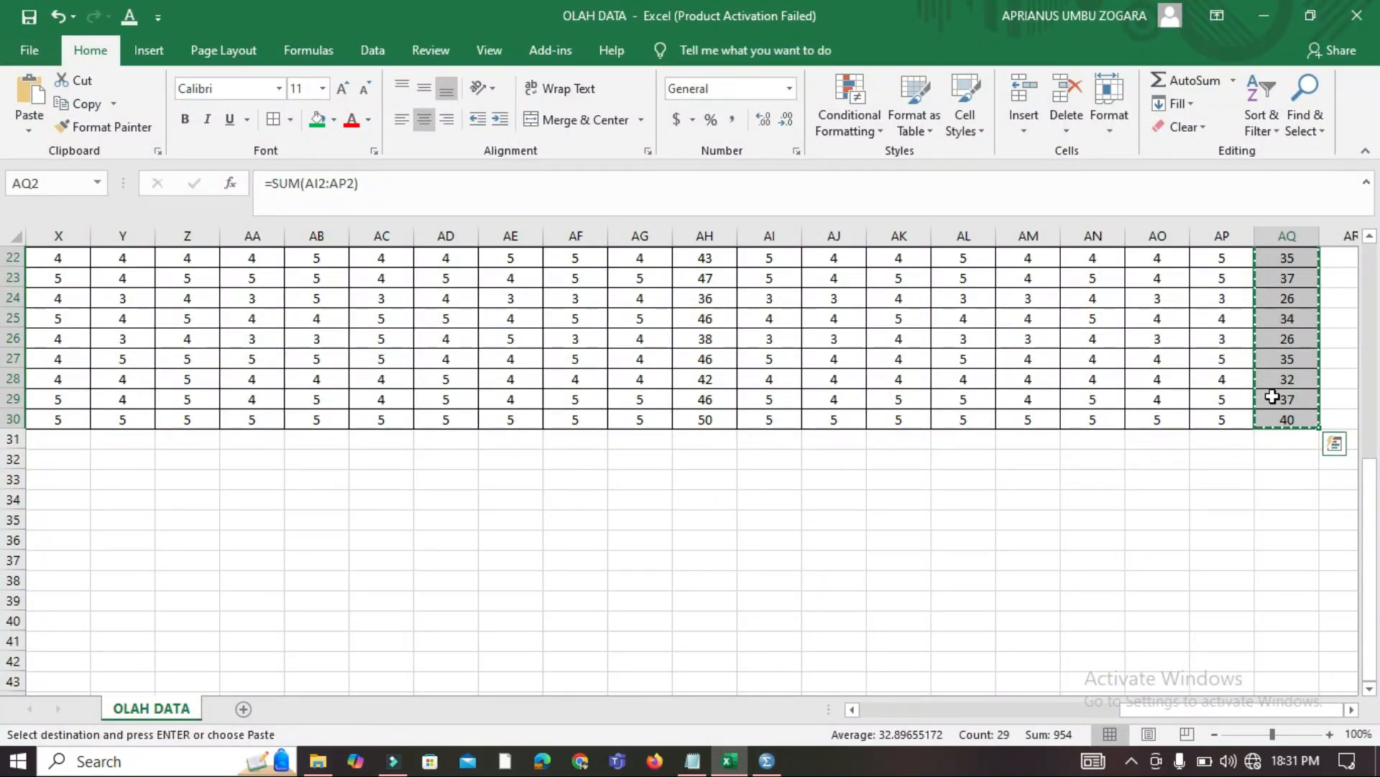
pyautogui.click(766, 761)
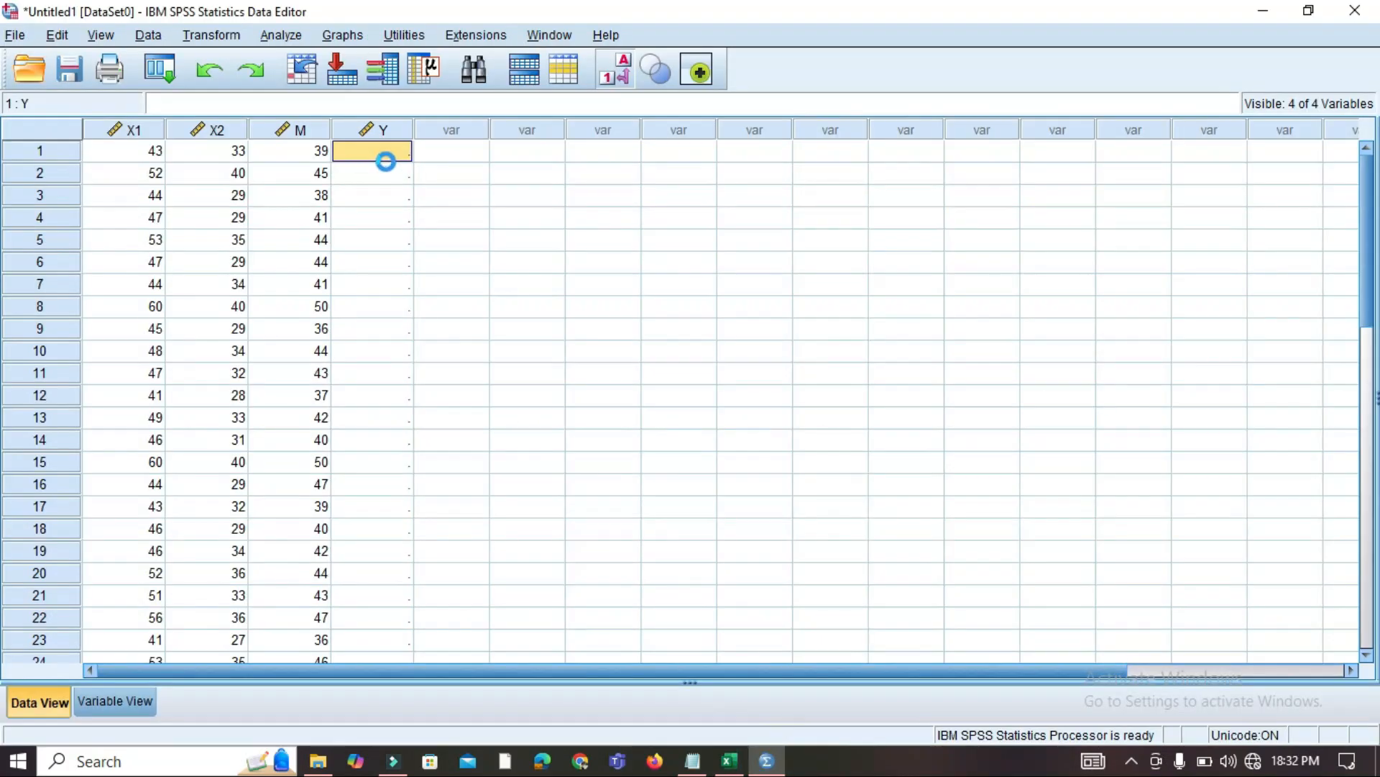
pyautogui.hotkey('ctrl', 'v')
pyautogui.click(451, 173)
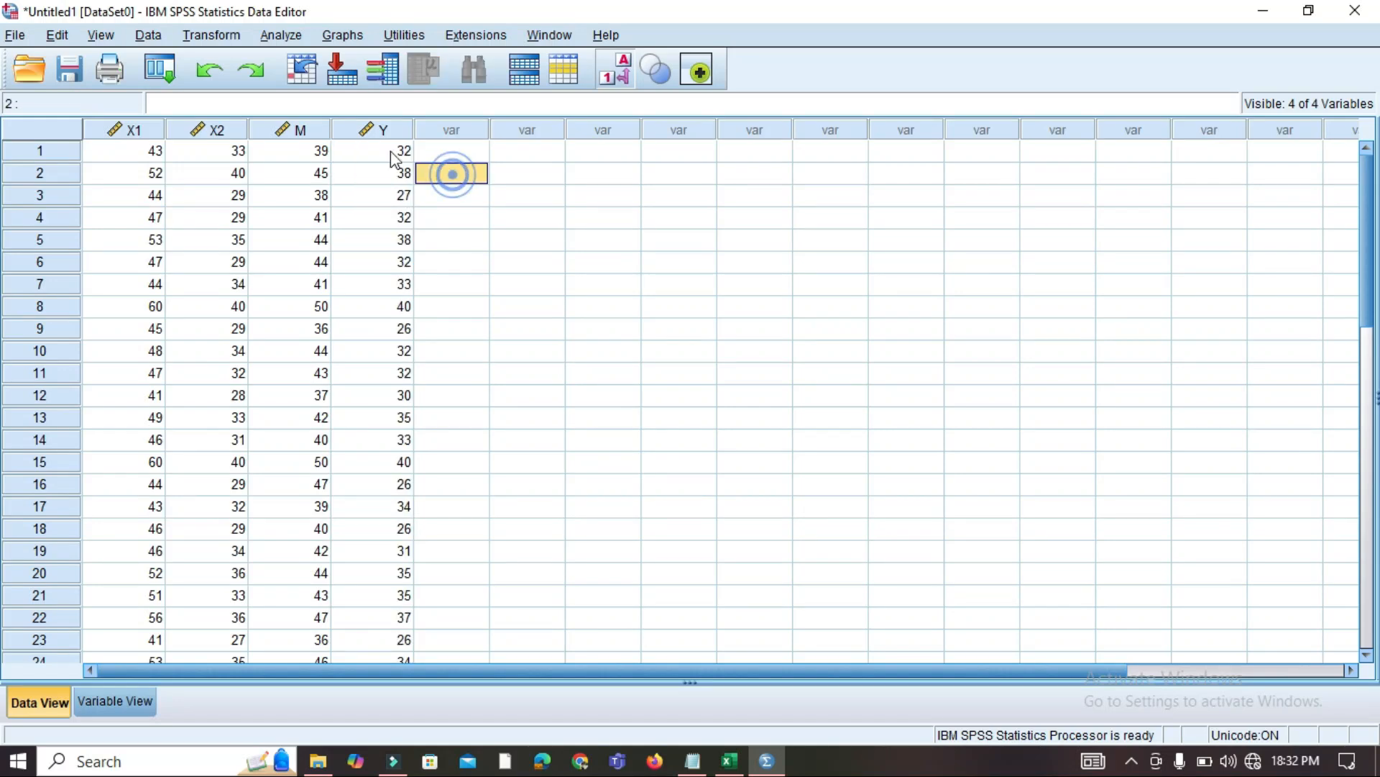
pyautogui.moveTo(152, 149); pyautogui.dragTo(404, 407)
pyautogui.scroll(-7, 355, 299)
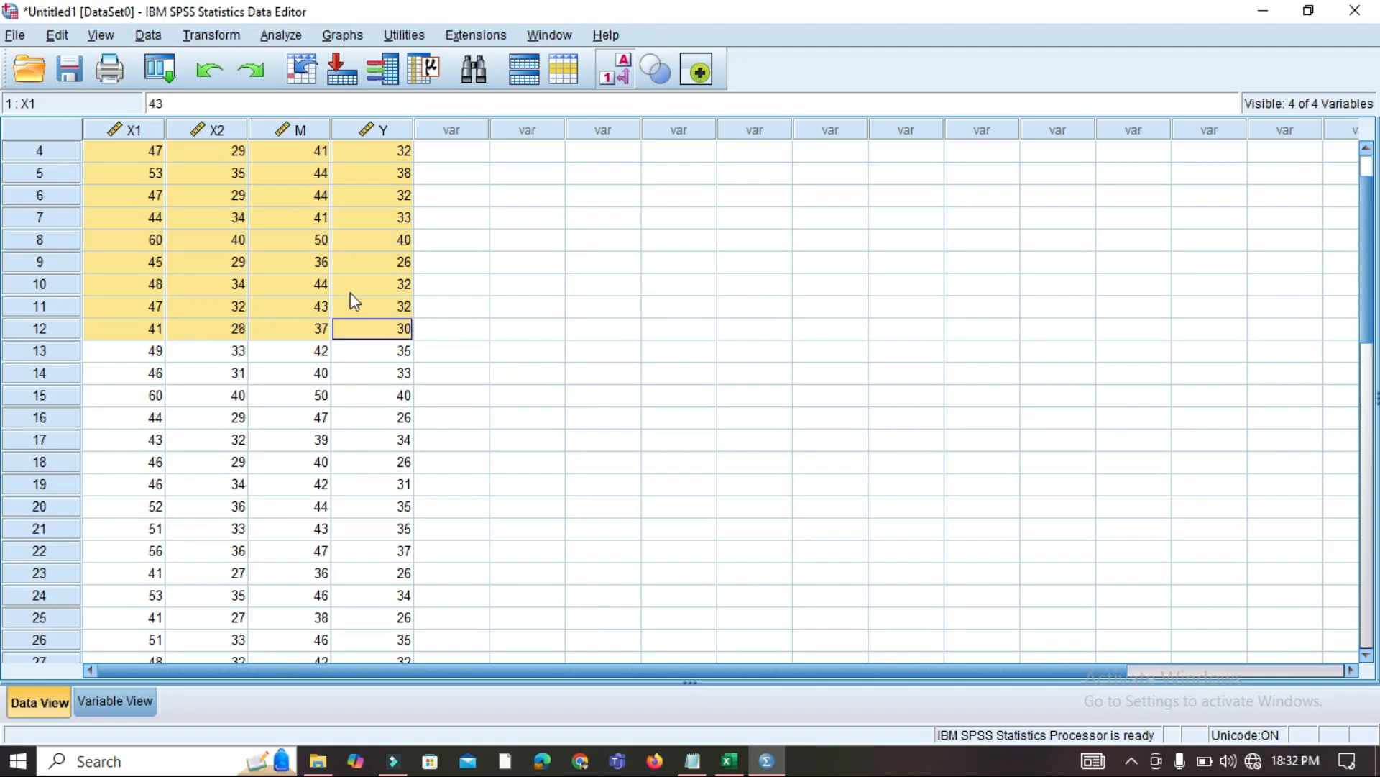
# Set the alignment of variables X1, X2, M and Y to Center and return to the data view
pyautogui.click(115, 701)
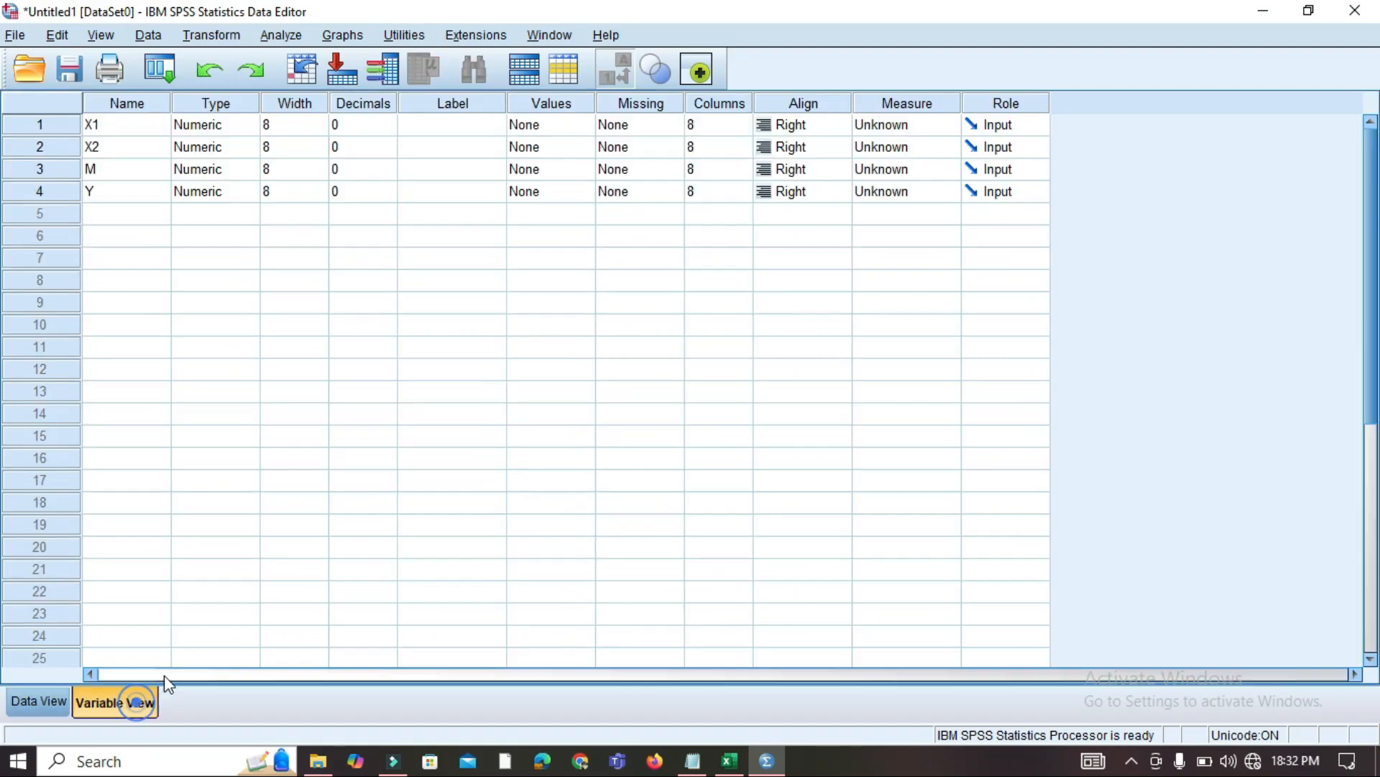
pyautogui.click(846, 124)
pyautogui.click(813, 186)
pyautogui.click(839, 147)
pyautogui.click(839, 147)
pyautogui.click(823, 209)
pyautogui.click(838, 170)
pyautogui.click(838, 170)
pyautogui.click(798, 232)
pyautogui.click(830, 190)
pyautogui.click(844, 192)
pyautogui.click(813, 251)
pyautogui.click(32, 703)
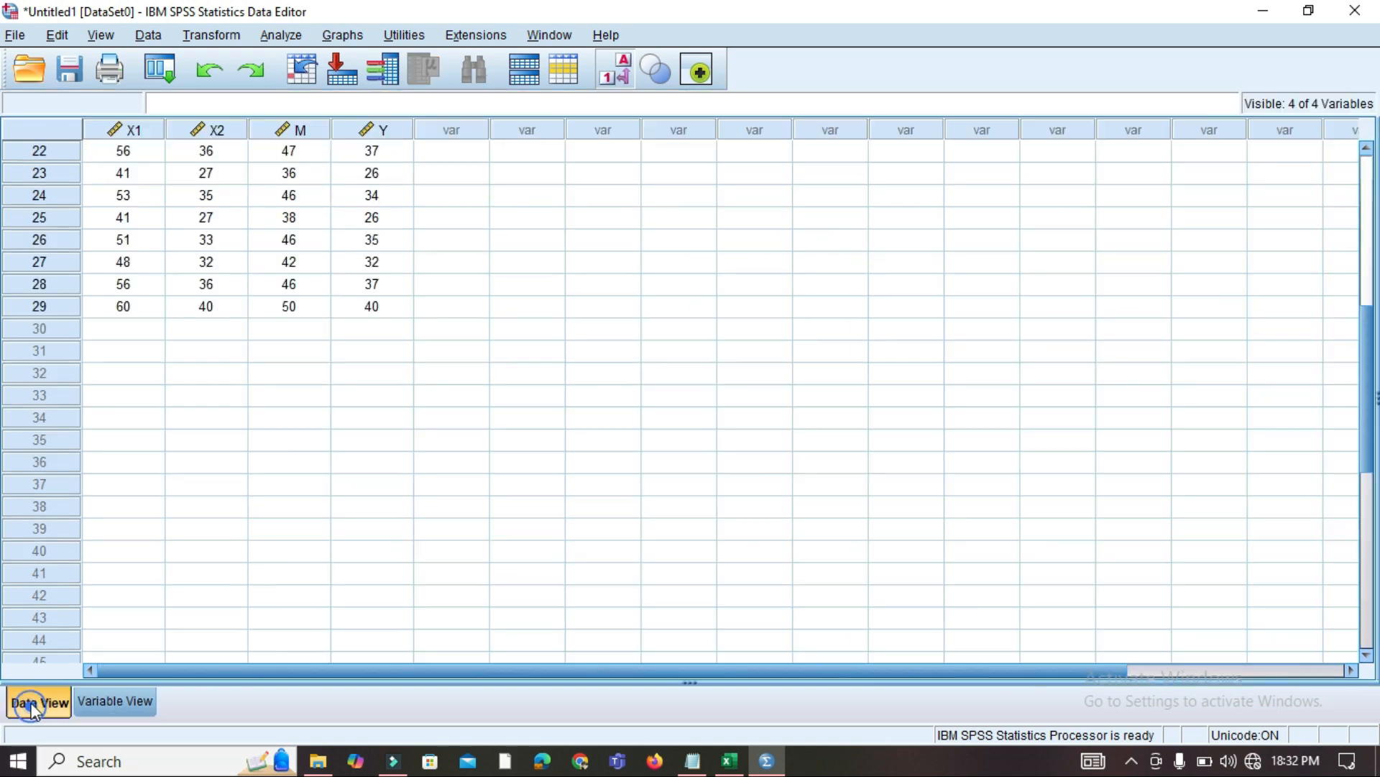
pyautogui.scroll(7, 363, 212)
pyautogui.click(289, 223)
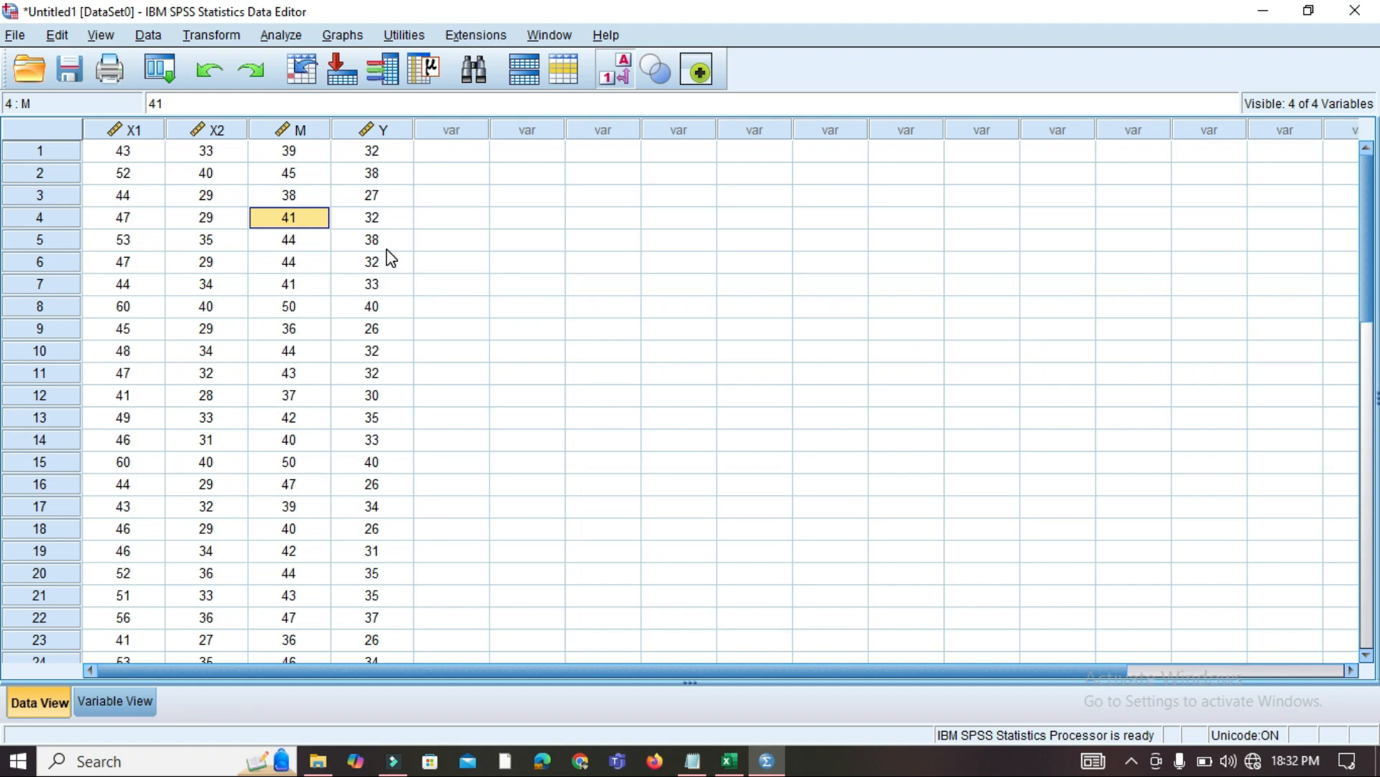
pyautogui.click(208, 152)
pyautogui.click(371, 194)
pyautogui.click(263, 36)
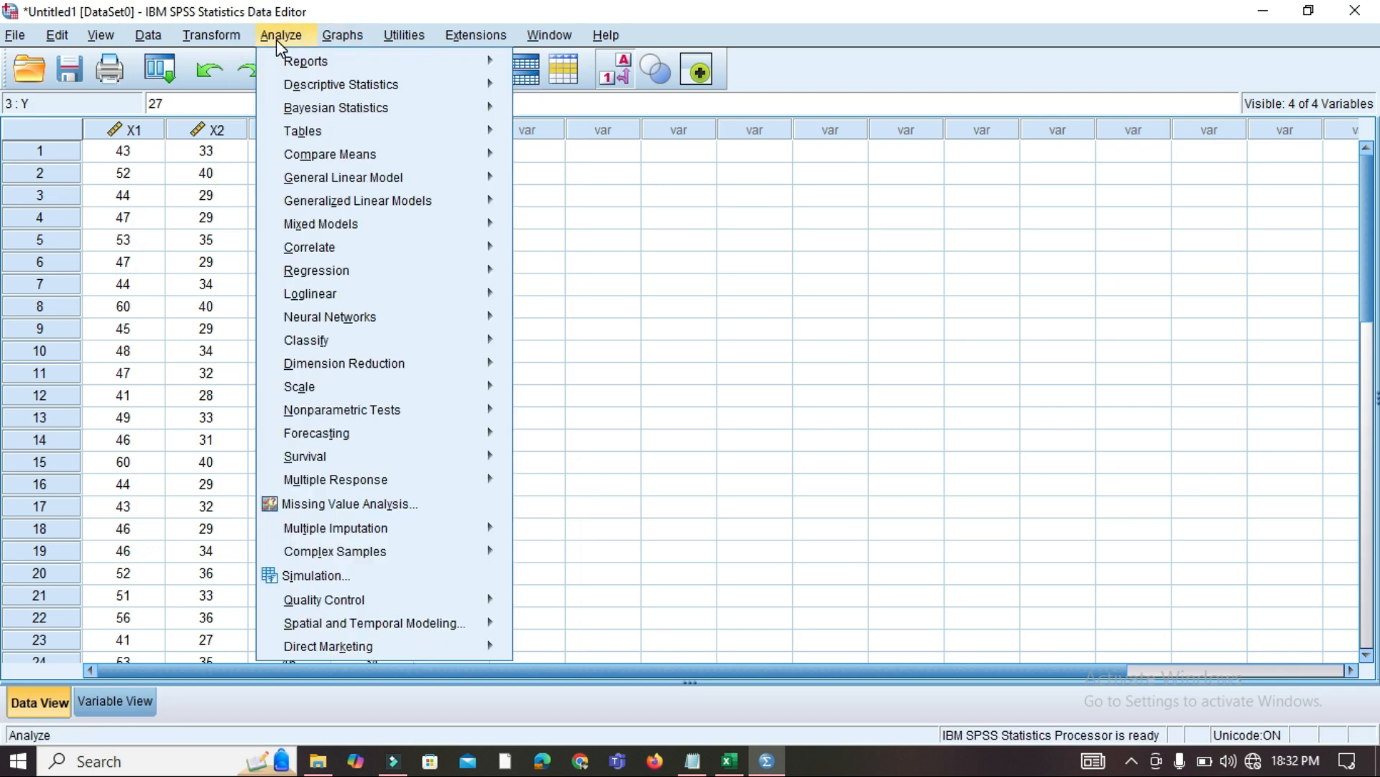
pyautogui.click(169, 215)
pyautogui.click(330, 241)
pyautogui.click(365, 261)
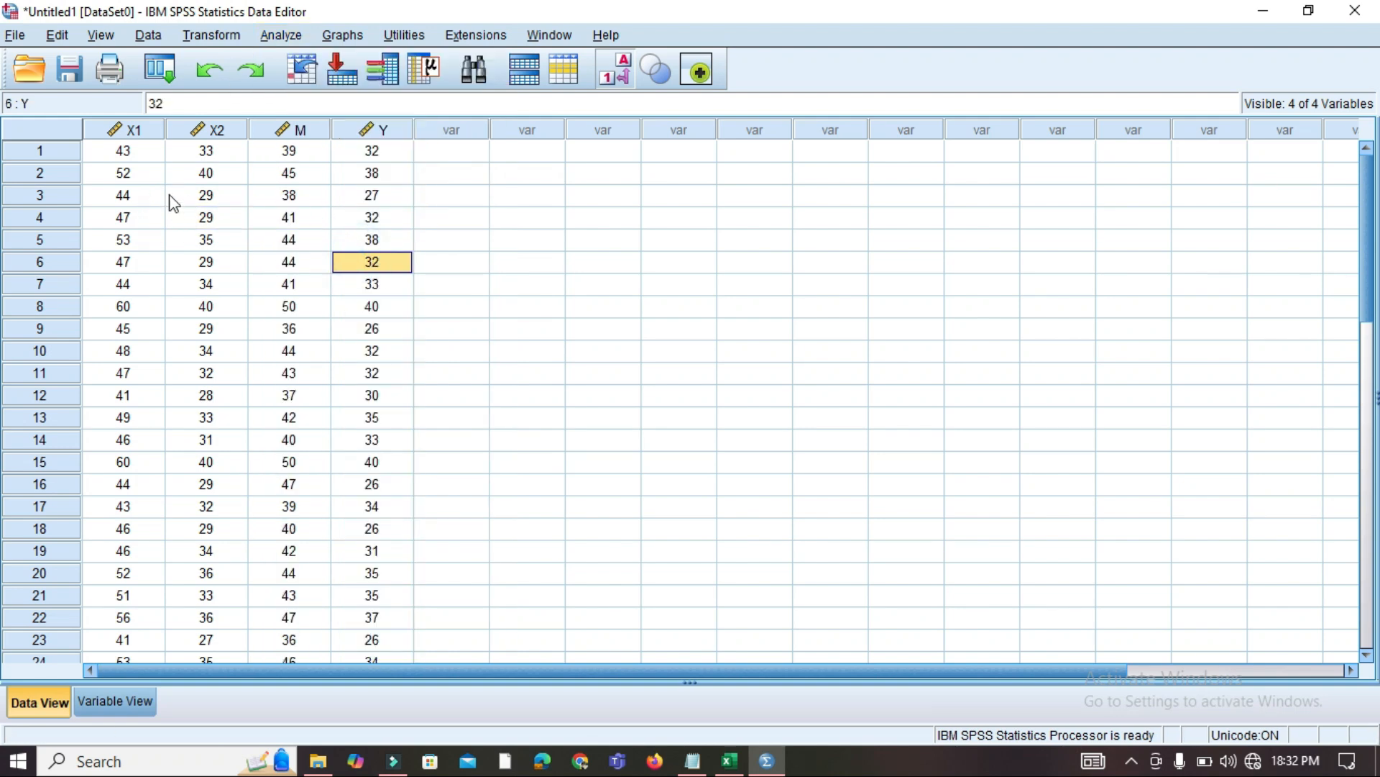
pyautogui.click(160, 148)
pyautogui.moveTo(208, 149); pyautogui.dragTo(372, 218)
pyautogui.moveTo(395, 275); pyautogui.dragTo(333, 422)
pyautogui.click(286, 417)
pyautogui.click(359, 397)
pyautogui.click(119, 198)
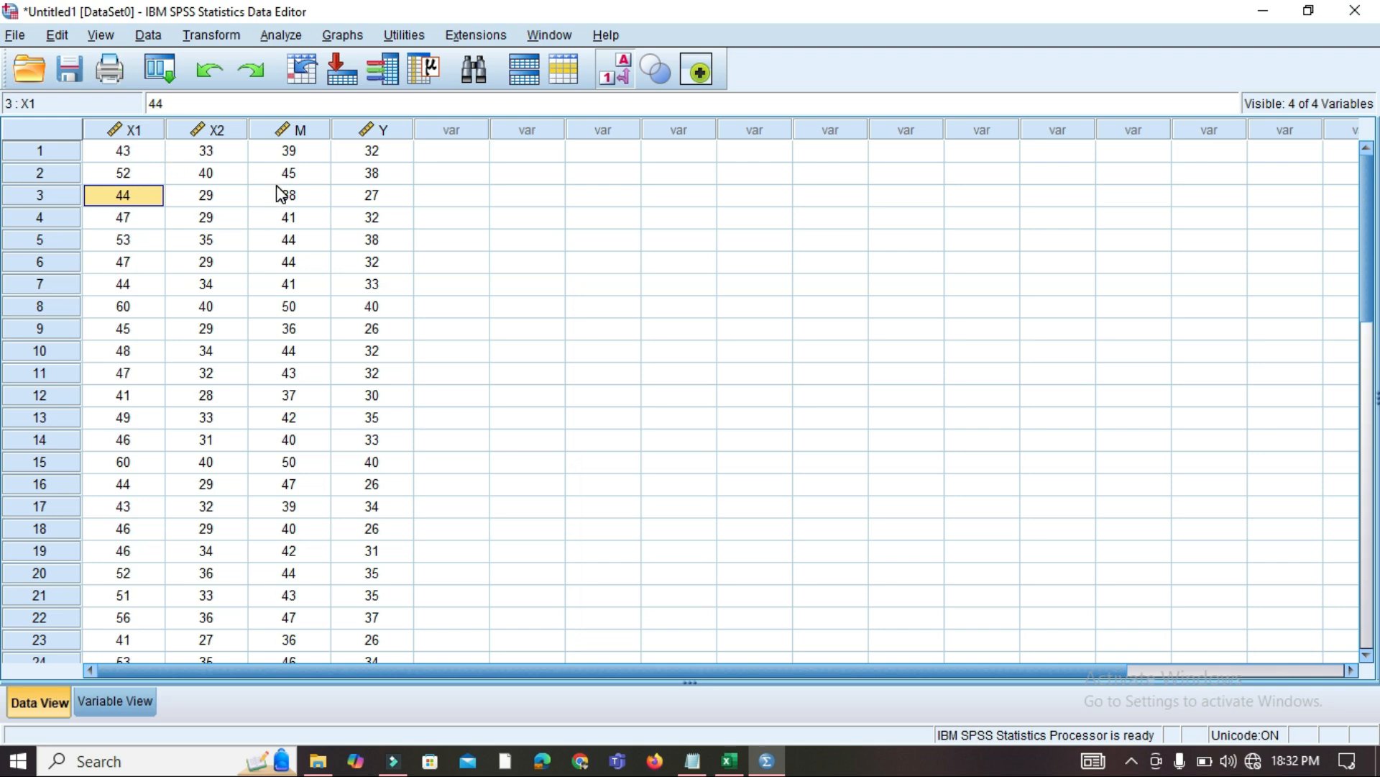
pyautogui.click(453, 195)
pyautogui.moveTo(123, 150); pyautogui.dragTo(353, 600)
pyautogui.click(540, 200)
pyautogui.click(461, 173)
pyautogui.click(453, 150)
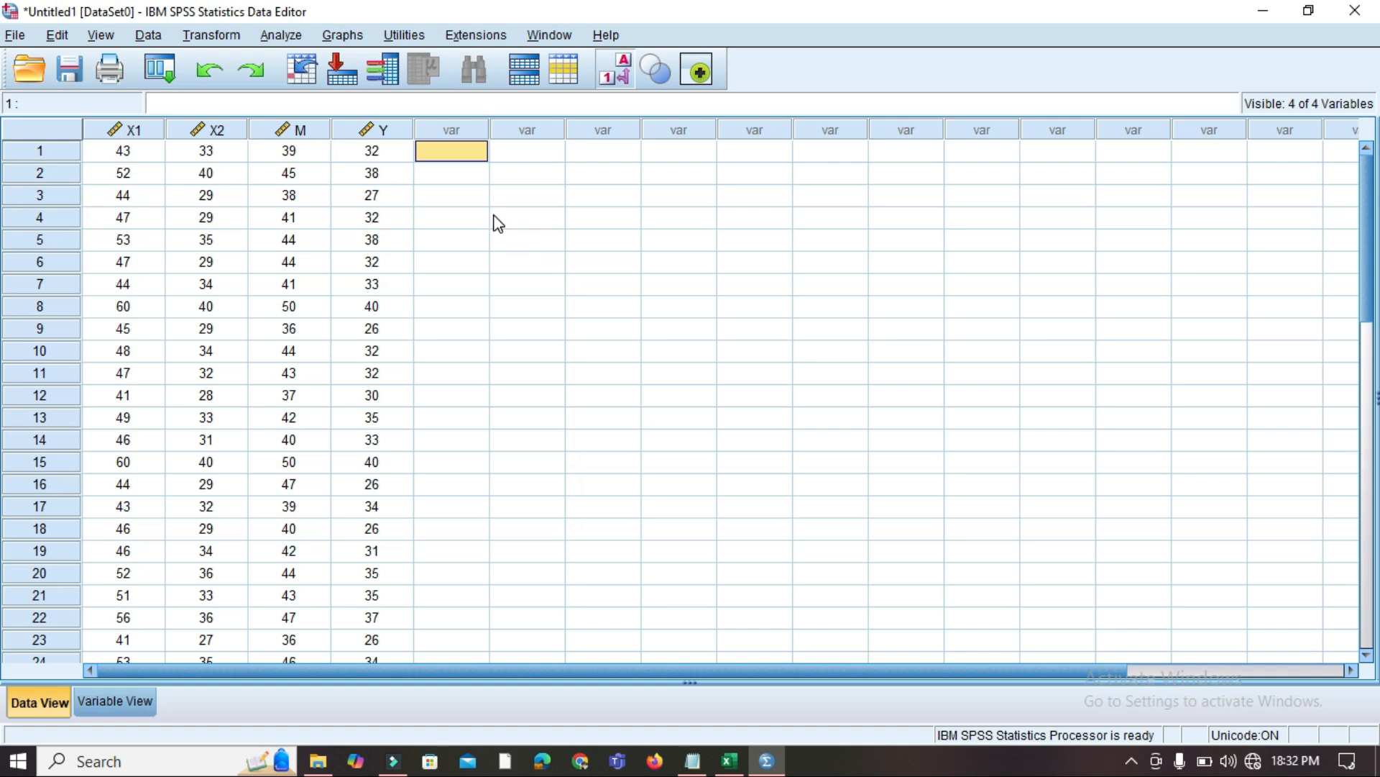
pyautogui.moveTo(138, 150); pyautogui.dragTo(144, 572)
pyautogui.click(466, 216)
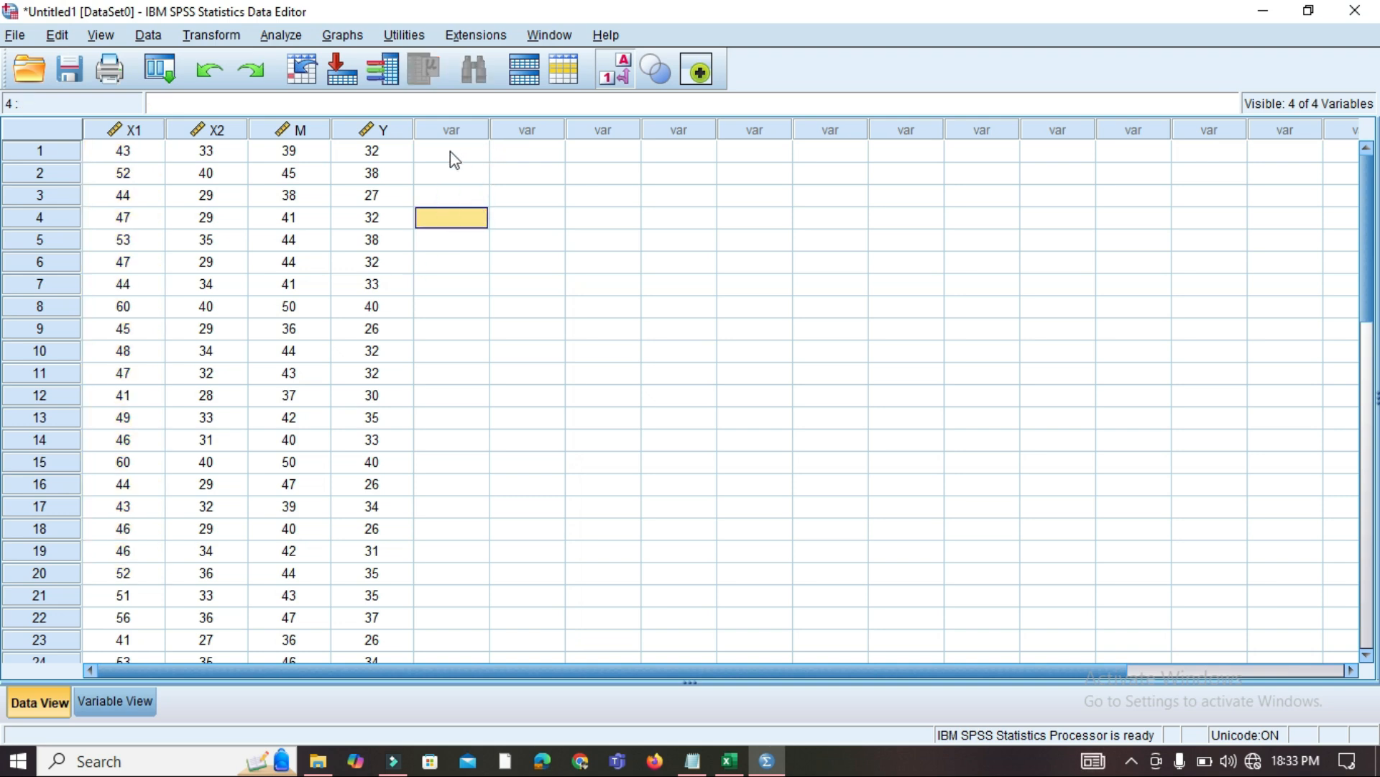
pyautogui.click(469, 152)
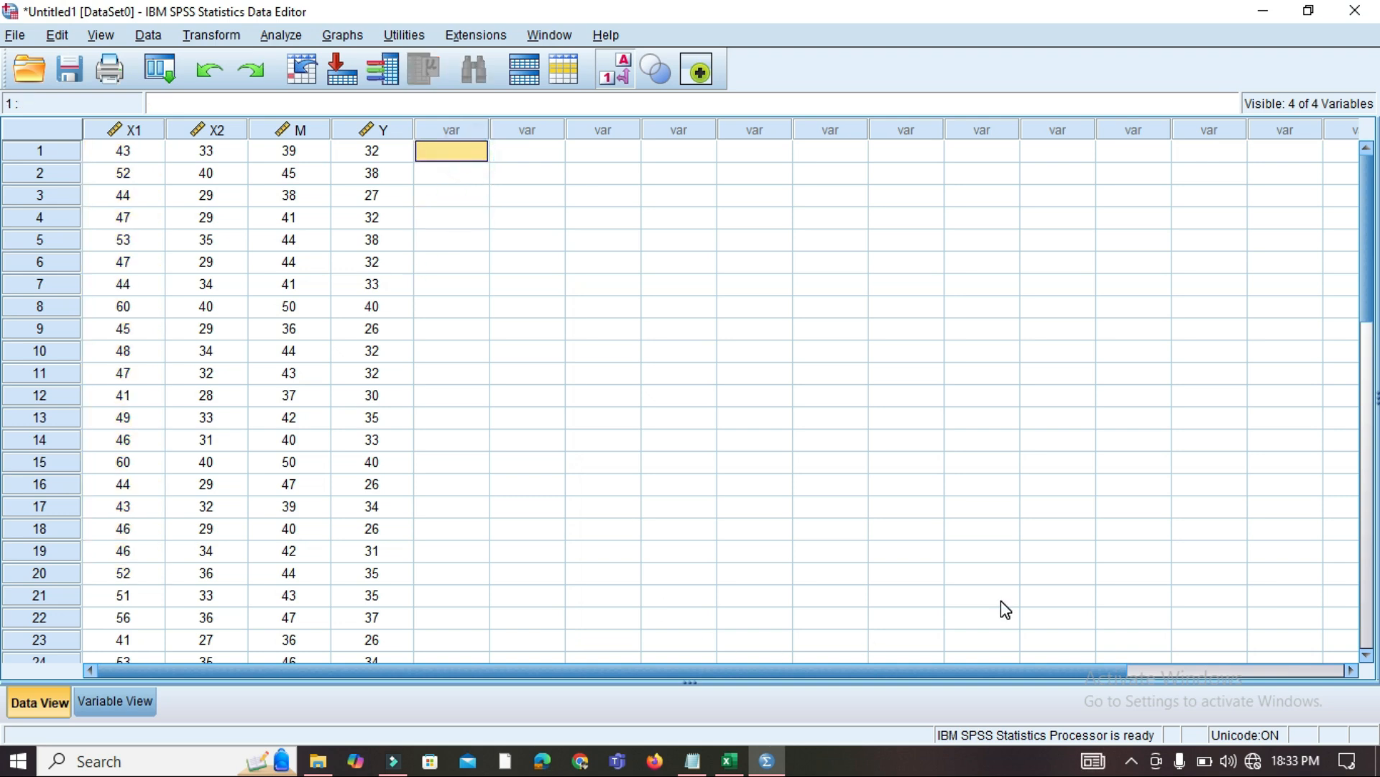
# Switch to the OLAH DATA sheet in Excel, go back to its first columns and cancel the pending copy of the TOTAL Y range
pyautogui.click(729, 761)
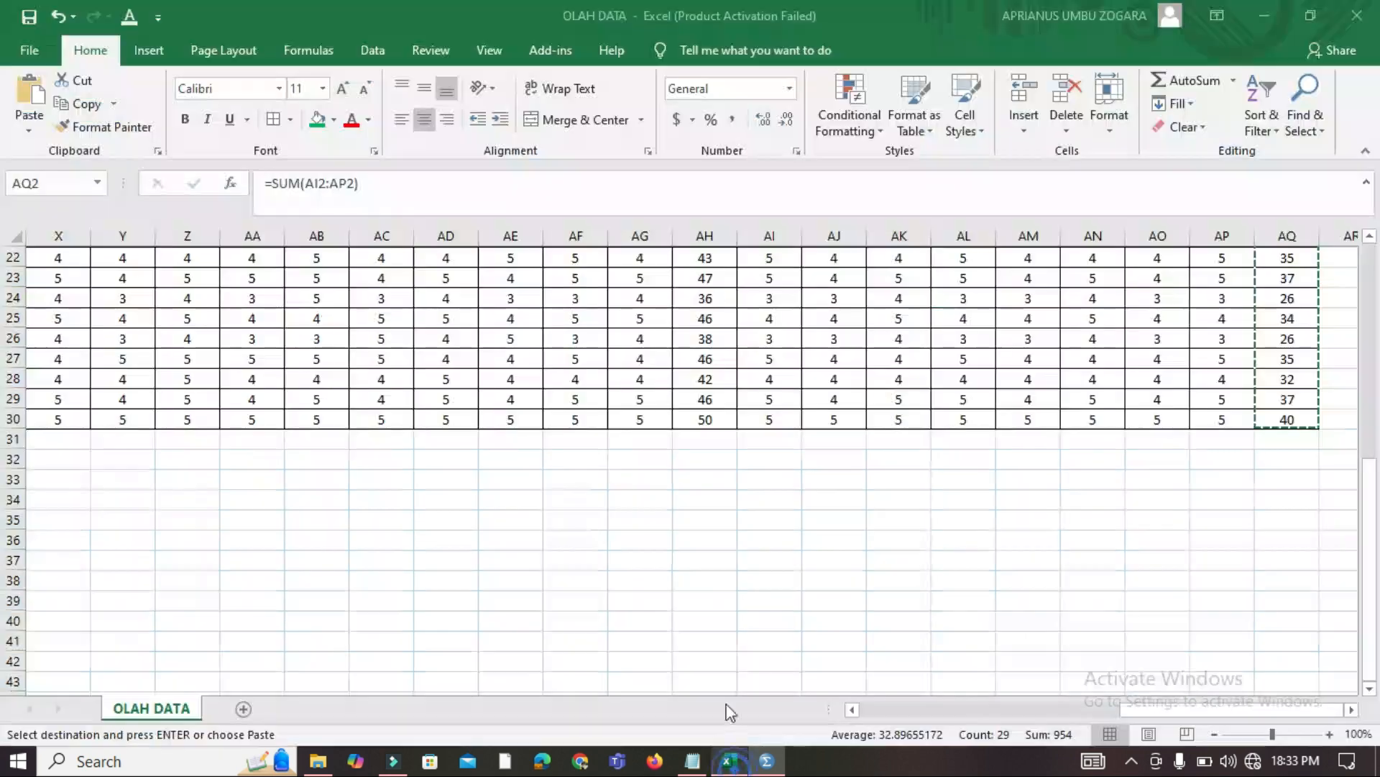
pyautogui.scroll(1, 573, 467)
pyautogui.click(633, 416)
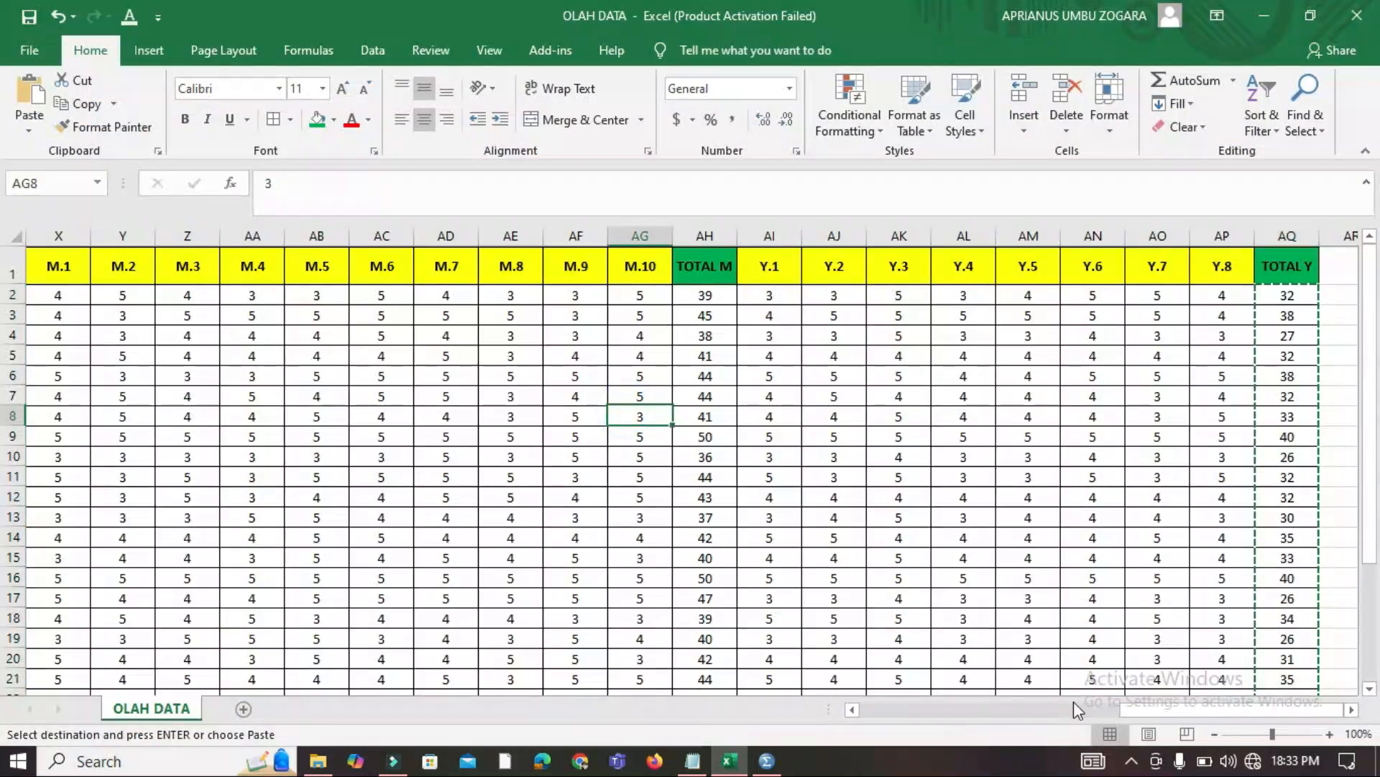
pyautogui.moveTo(1165, 719); pyautogui.dragTo(848, 722)
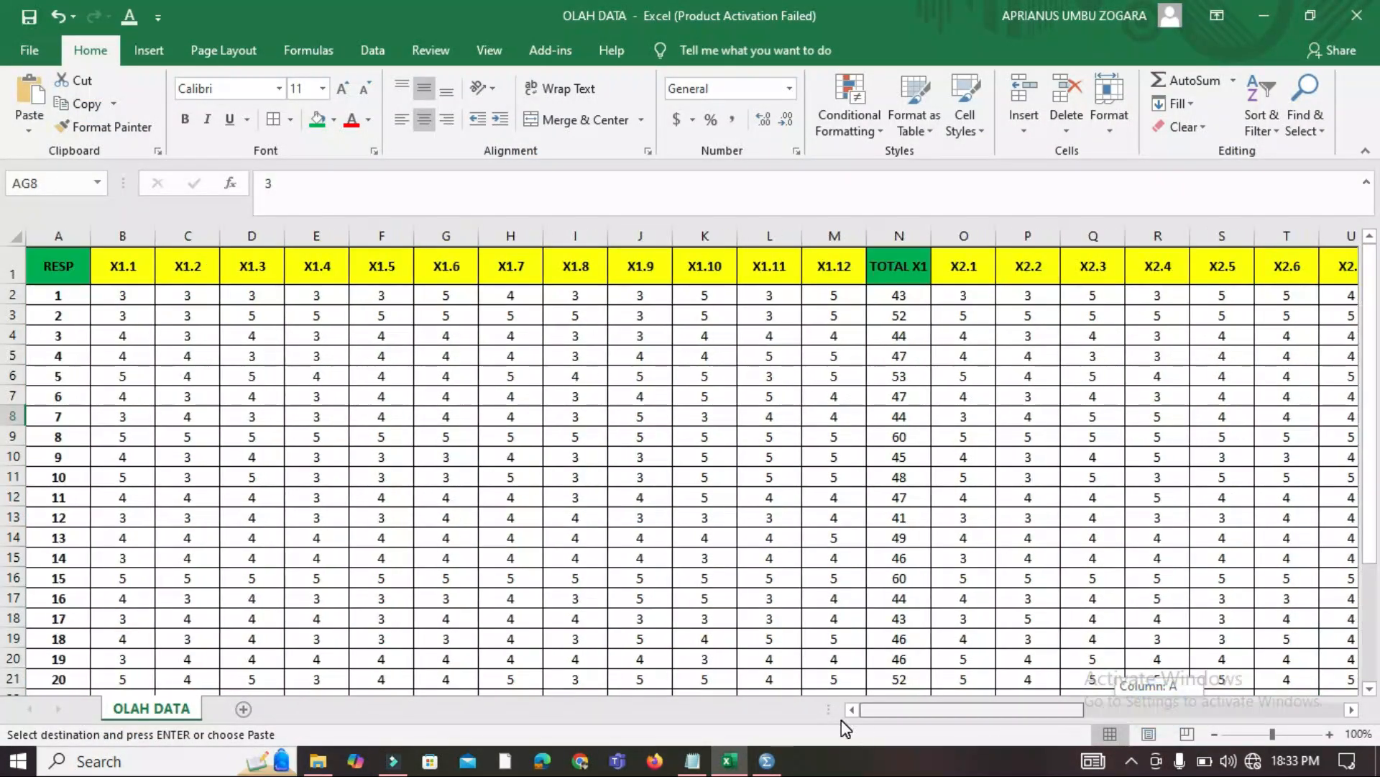
pyautogui.click(410, 376)
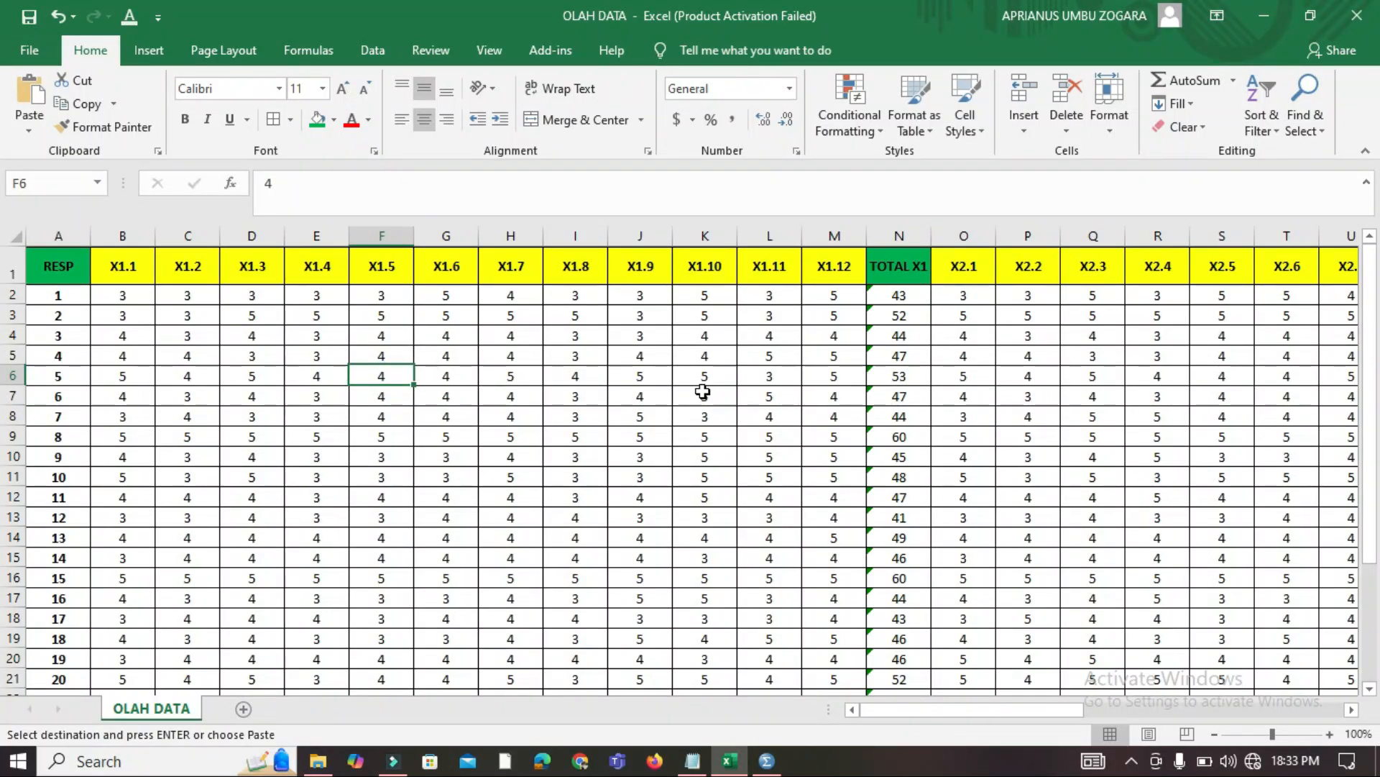
pyautogui.click(770, 396)
pyautogui.press('Escape')
pyautogui.click(788, 423)
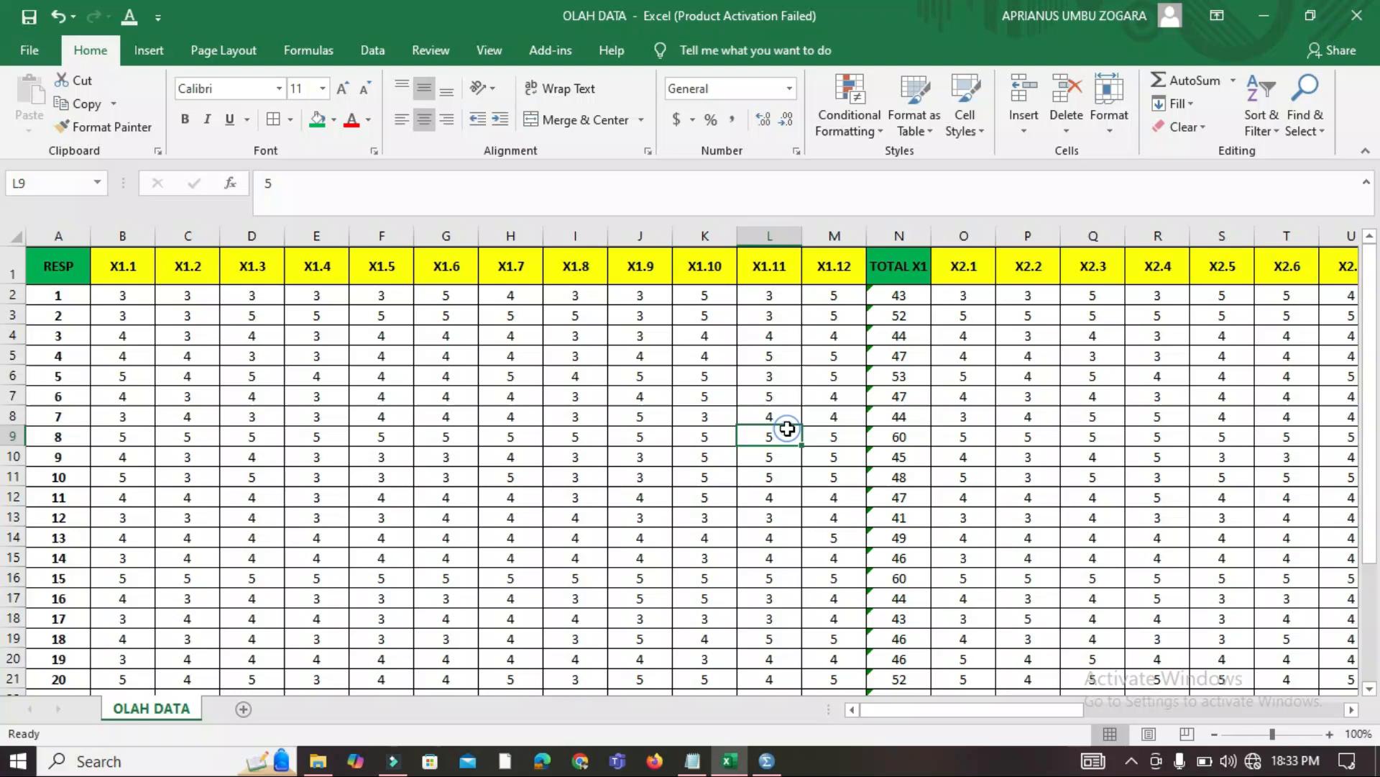
pyautogui.click(393, 496)
pyautogui.click(186, 352)
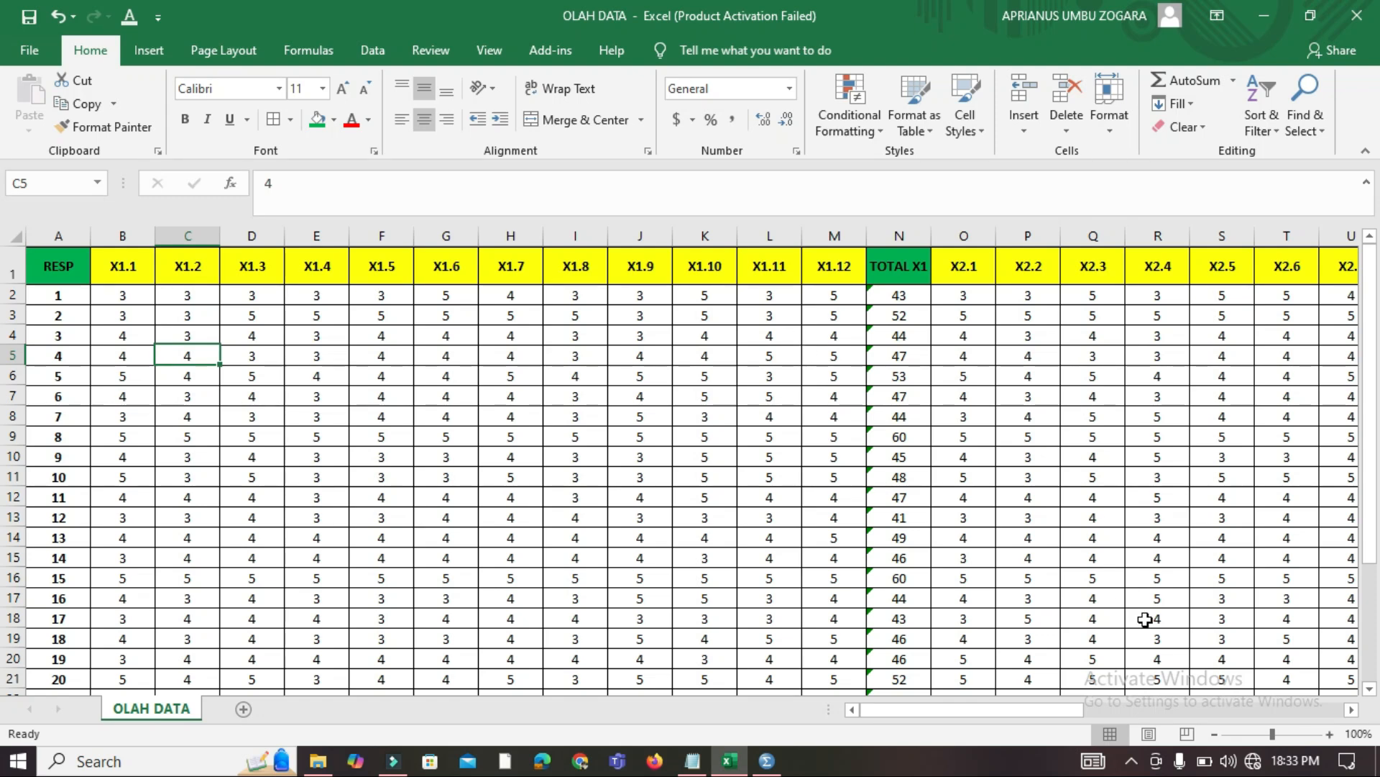
pyautogui.click(1132, 762)
pyautogui.rightClick(1104, 689)
pyautogui.click(1143, 696)
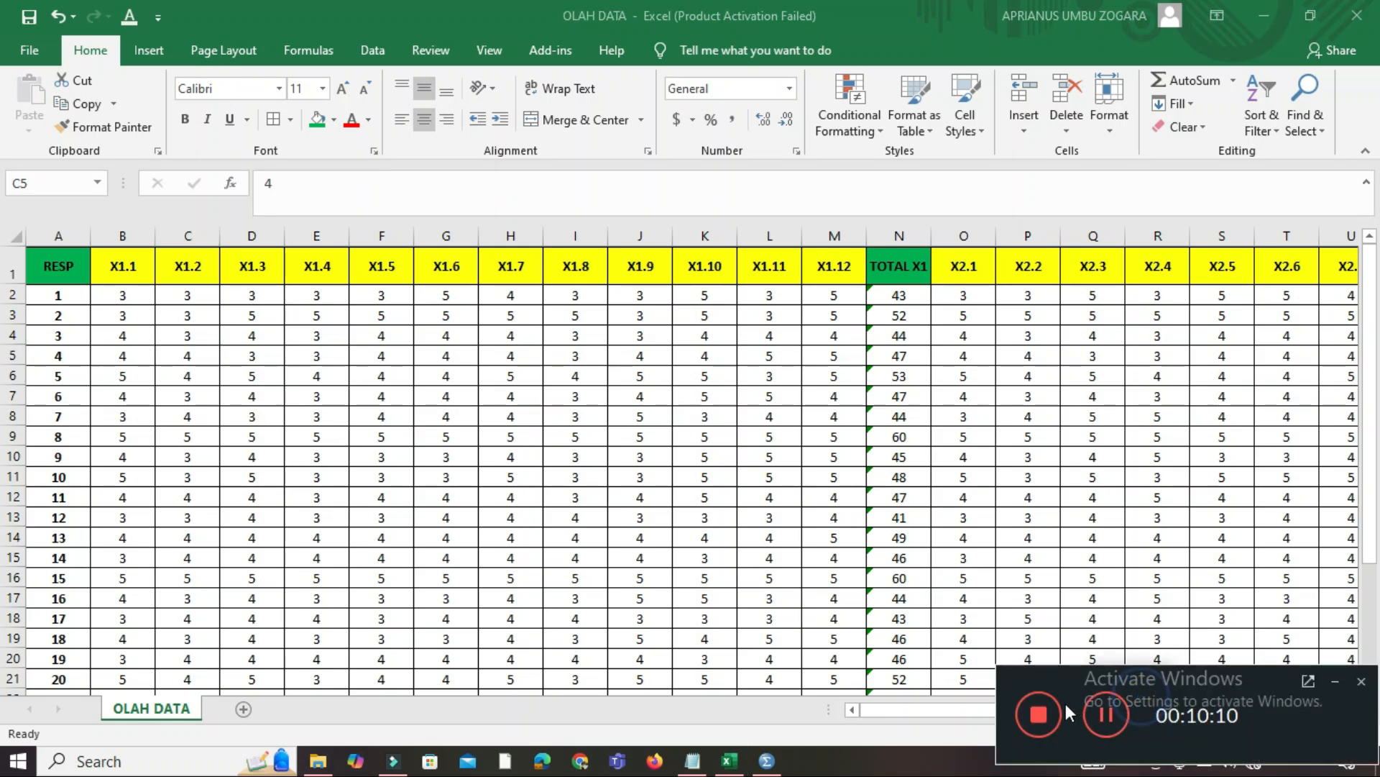